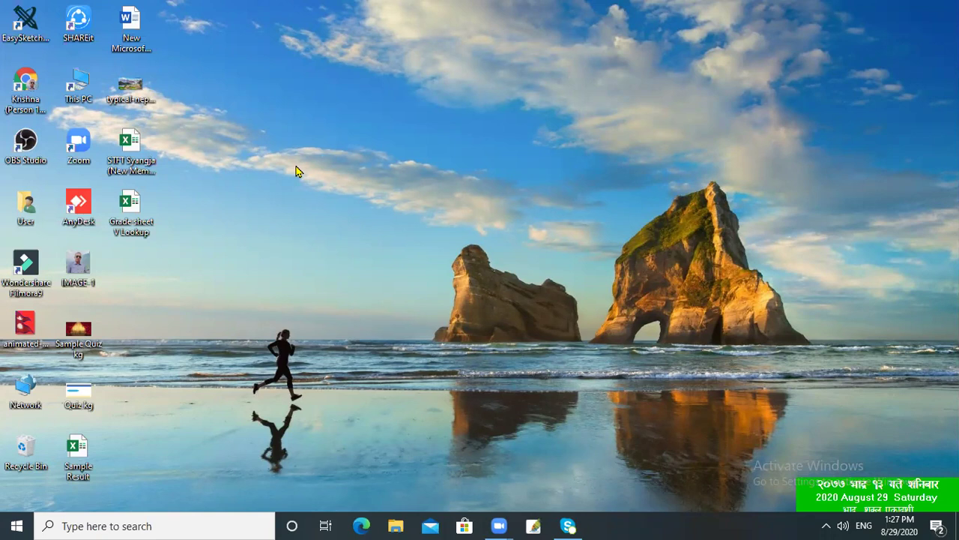
- Create a new Microsoft Excel worksheet on the desktop with its default name and open it
right_click(312, 131)
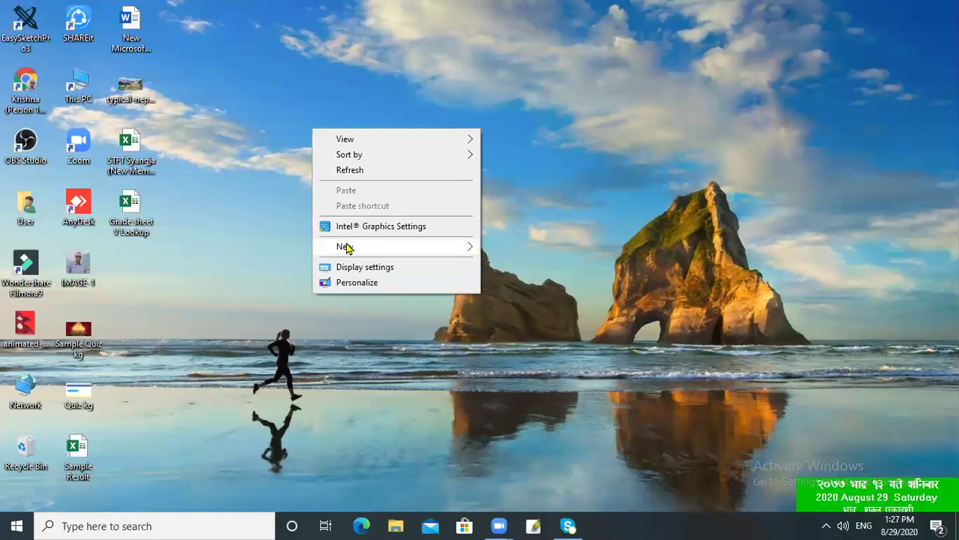
mouse_move(464, 247)
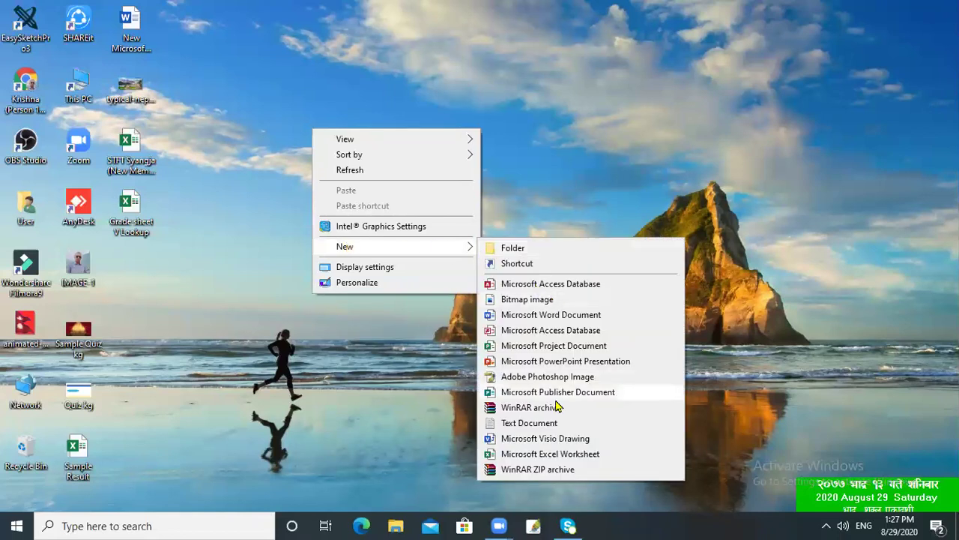
click(547, 453)
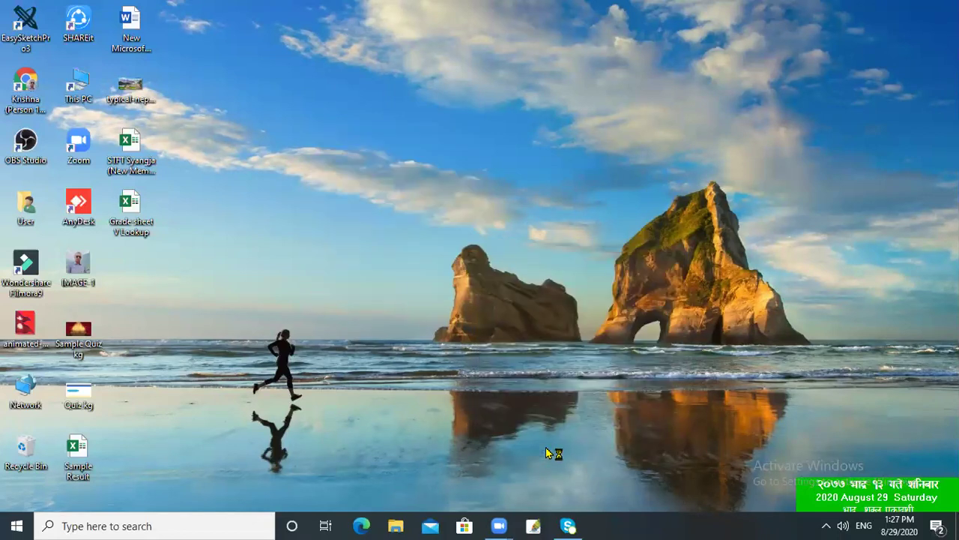
click(398, 233)
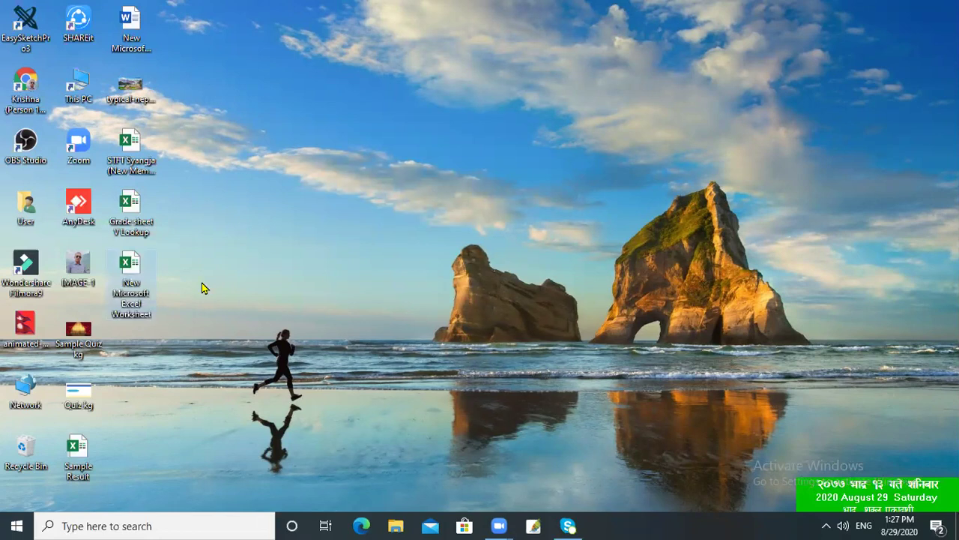
double_click(128, 272)
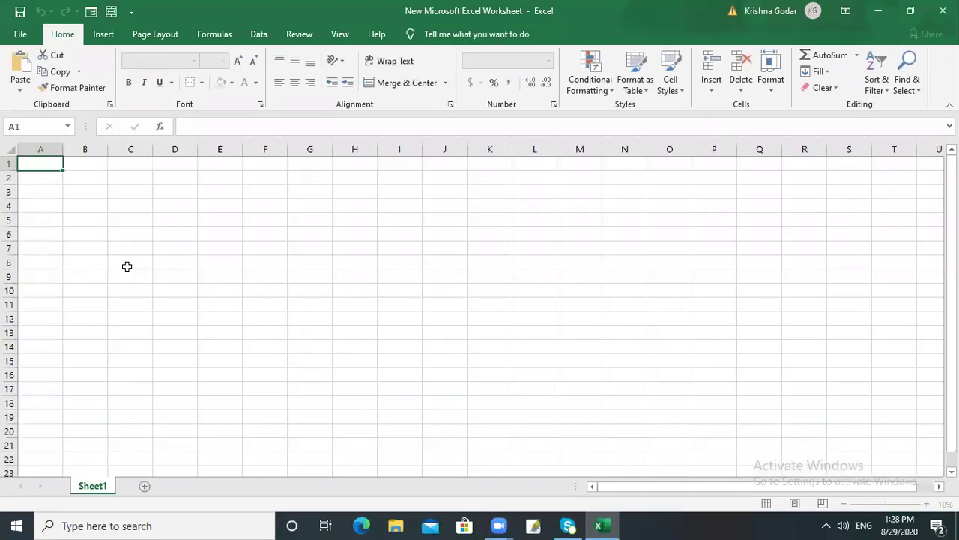
- Enter the headings SN, Roll No and Students Name in A5:C5 and fit column C to its text
click(39, 225)
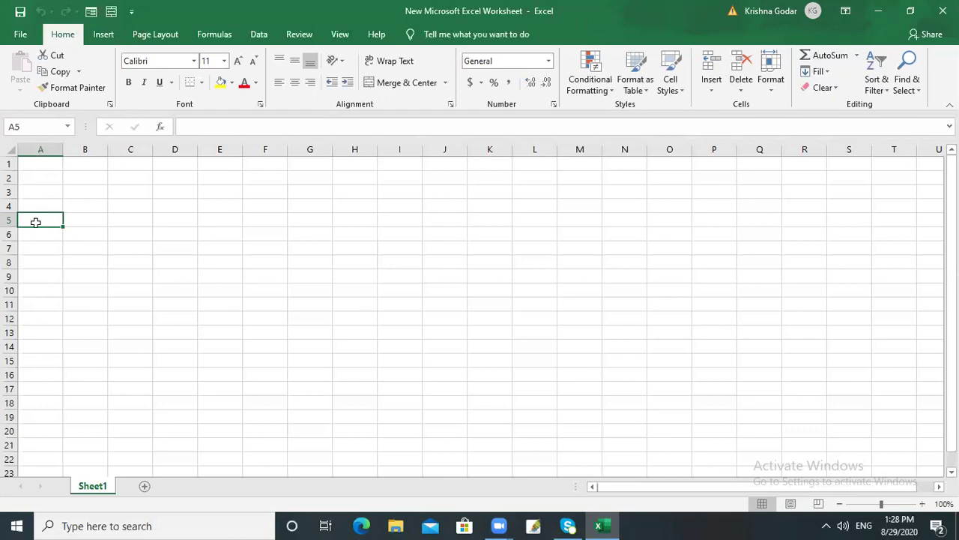
text(S)
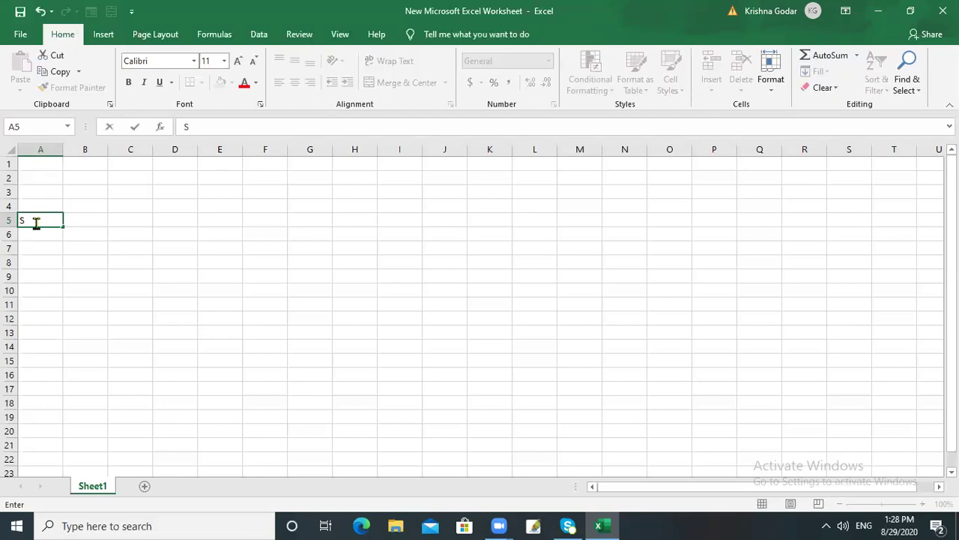
text(N)
key(Tab)
text(Ro)
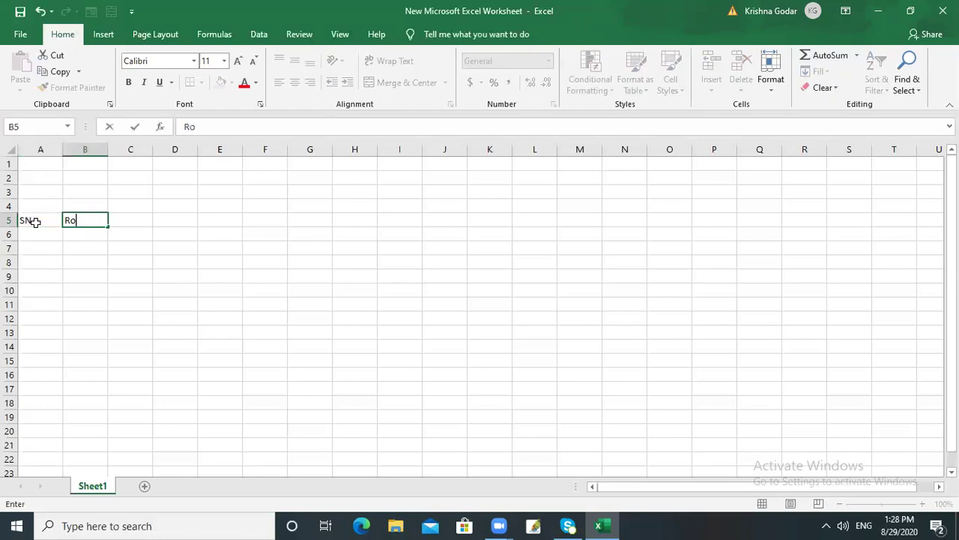
text(ll No)
key(Tab)
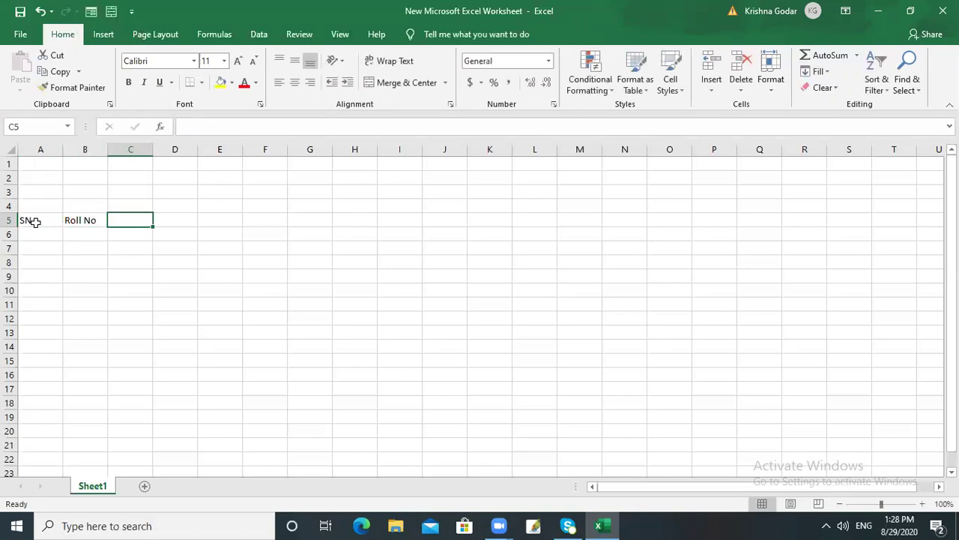
text(Studend)
key(BackSpace)
text(ts Name)
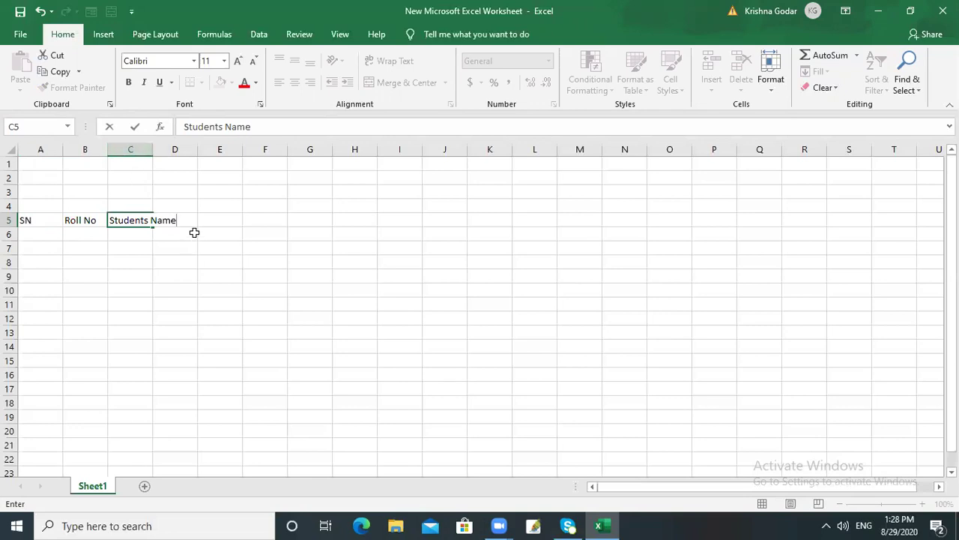
click(129, 205)
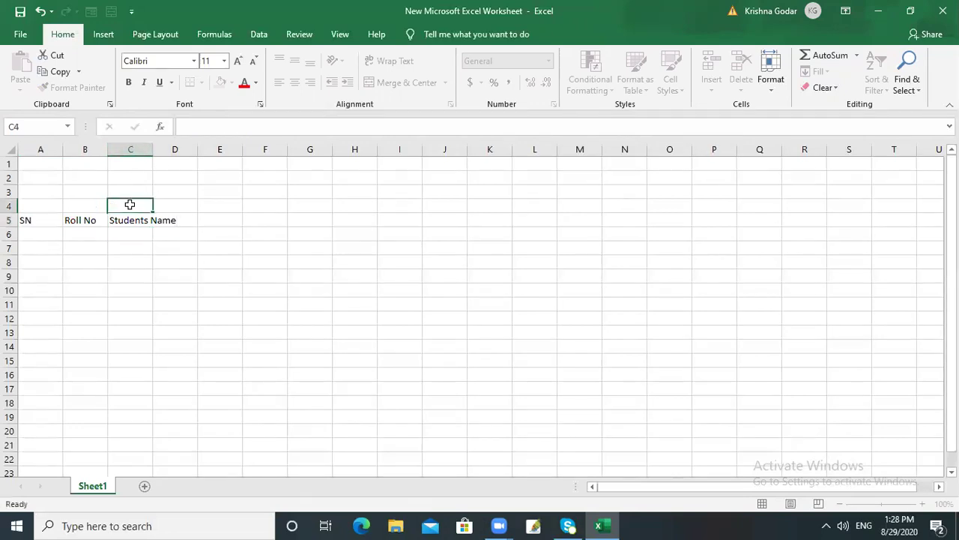
double_click(153, 149)
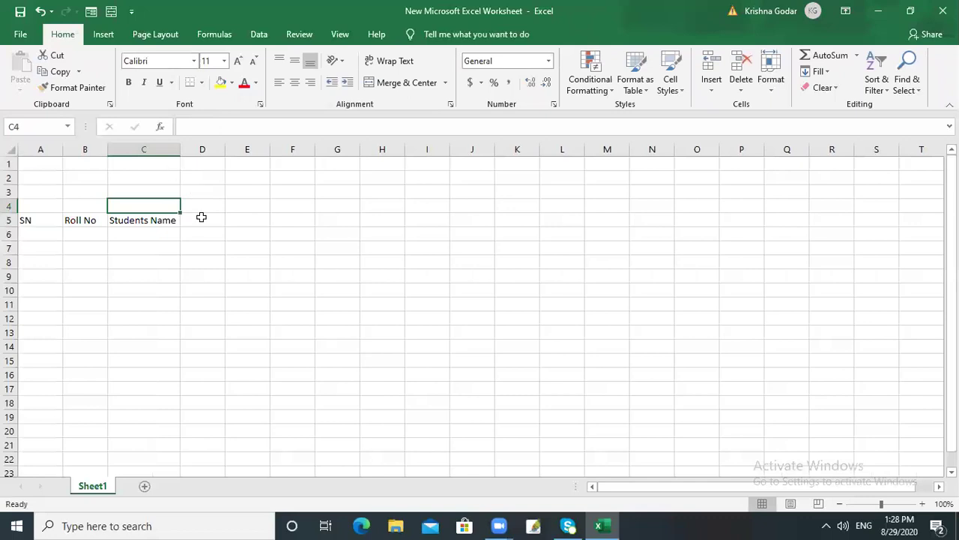
- Enter the subject heading English in D5, with Th ( 75) in D6 and Th (Grade) in E6 beneath it
click(200, 219)
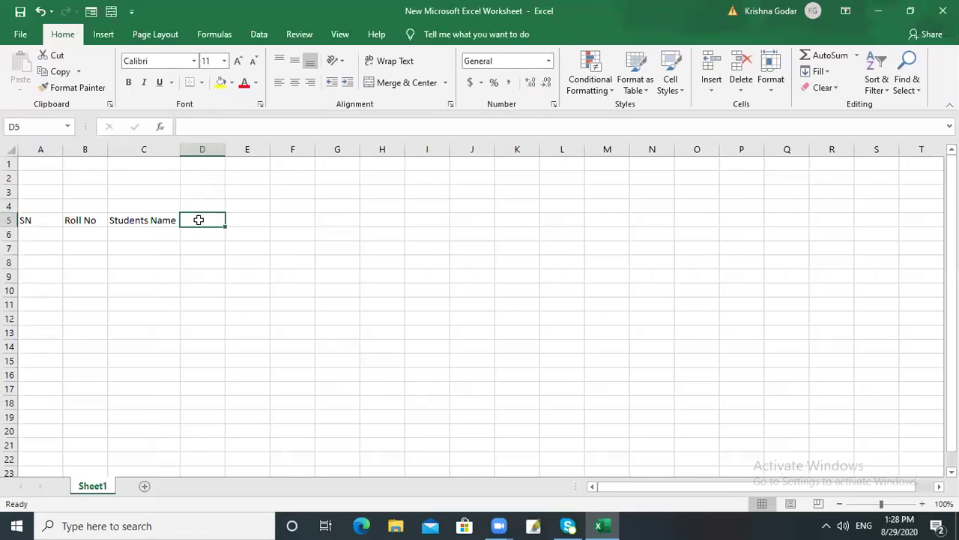
text(English)
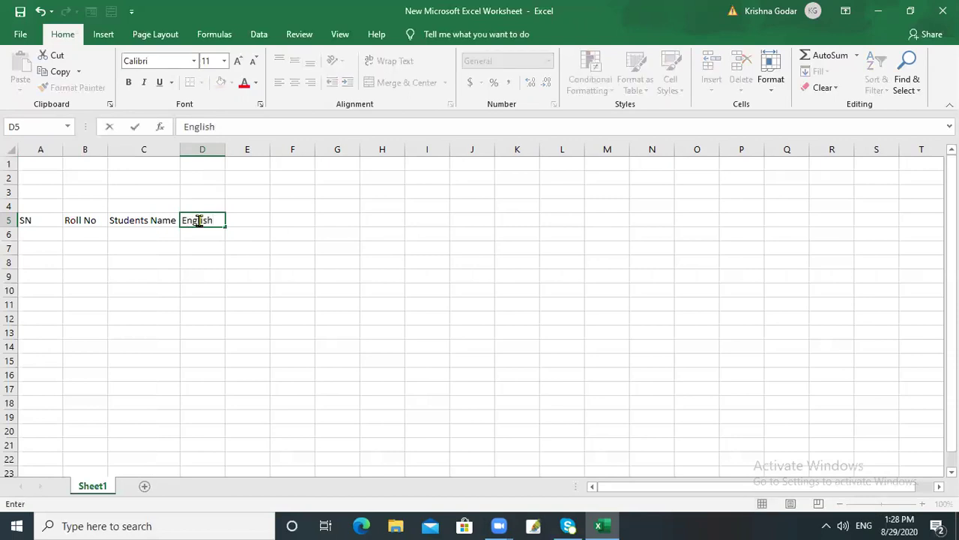
click(200, 232)
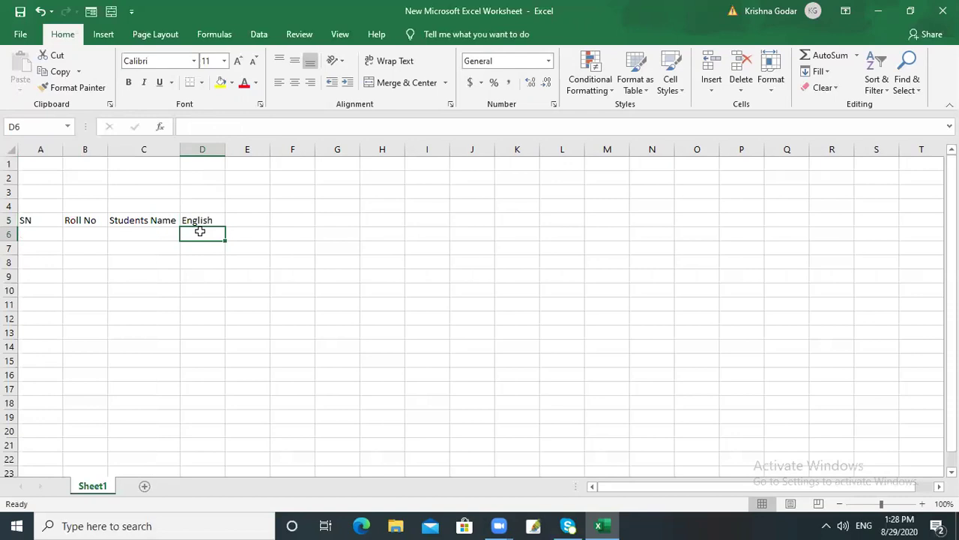
text(Th ()
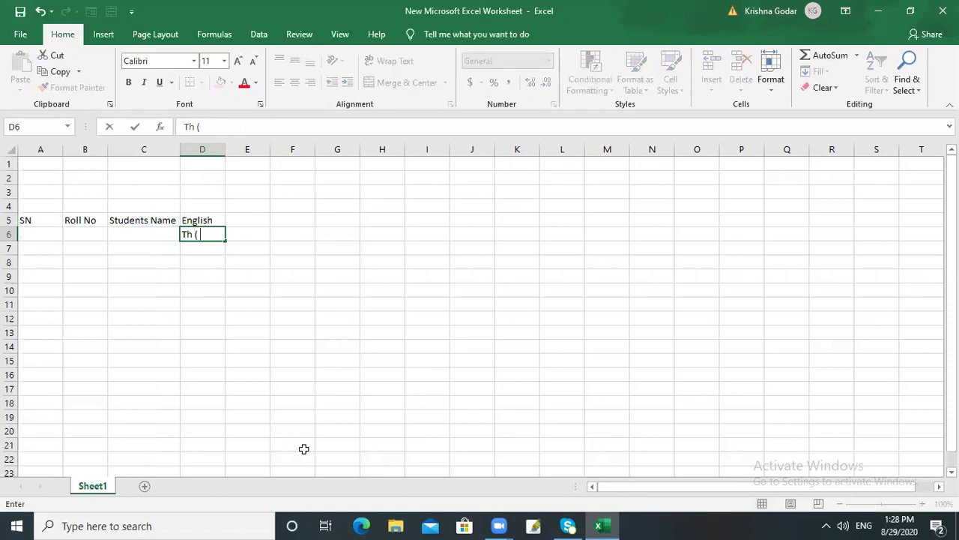
text( 75))
click(252, 233)
text(Th ()
text(G)
key(BackSpace)
text(Gran)
key(BackSpace)
text(de))
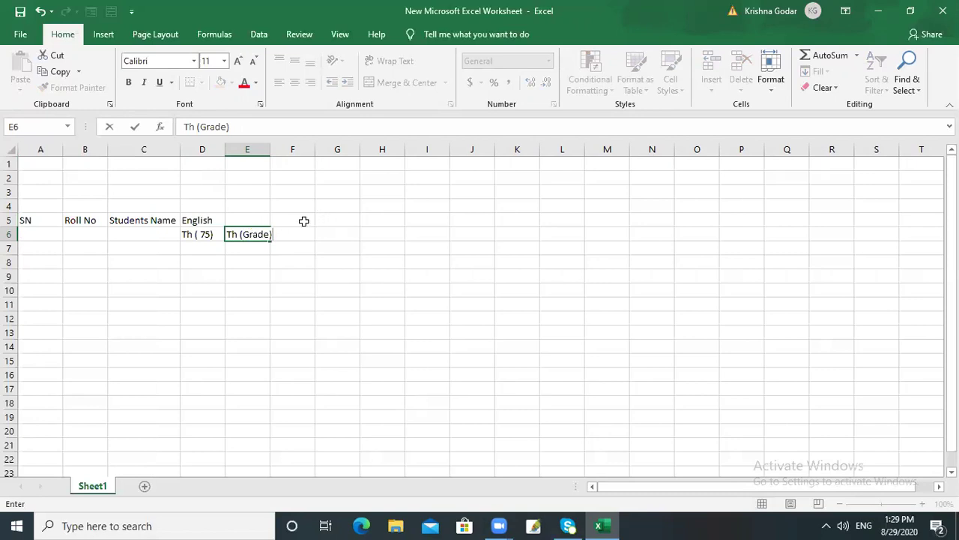
- Add the practical mark headings Pr (25) in F6 and Pr (Grade) in G6
click(289, 235)
click(288, 236)
text(P)
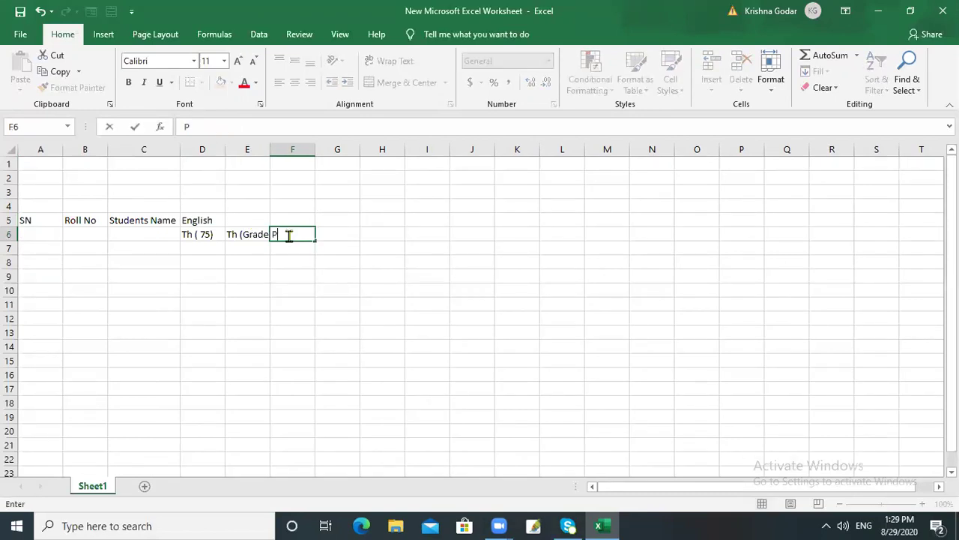
text(r (25))
key(Tab)
text(Pr (Grade))
key(Tab)
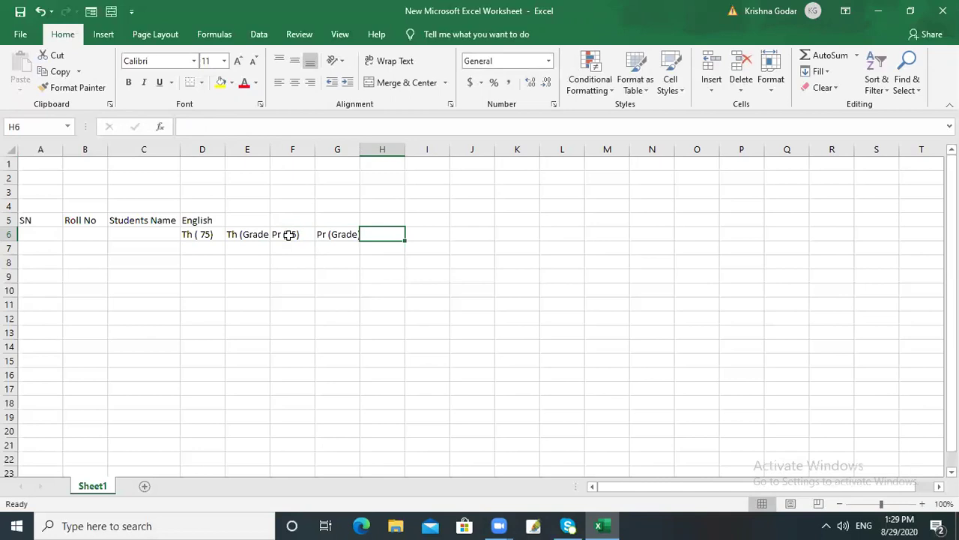
- Complete the English subheadings with Total in H6, Total (Grade) in I6 and GP in J6
text(Total)
key(Tab)
text(To)
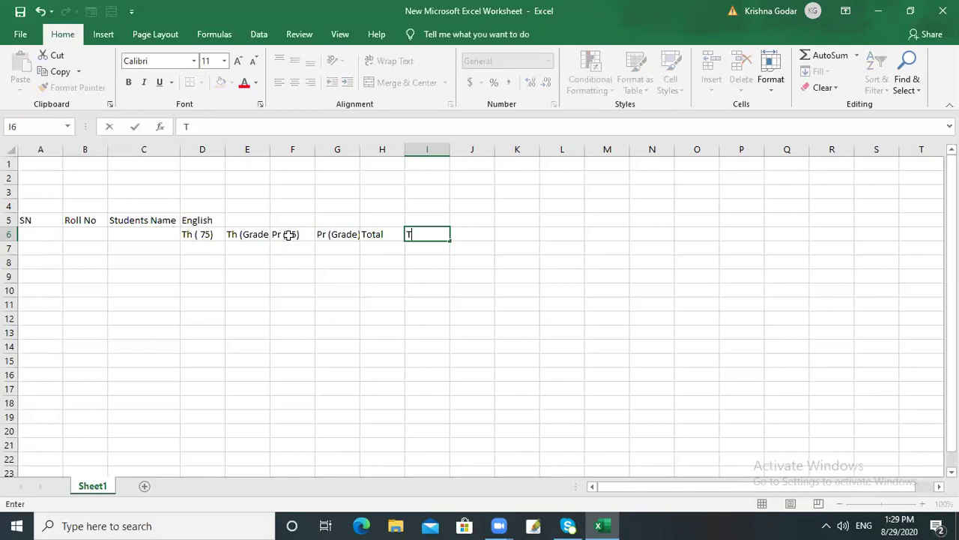
text(tal Grade)
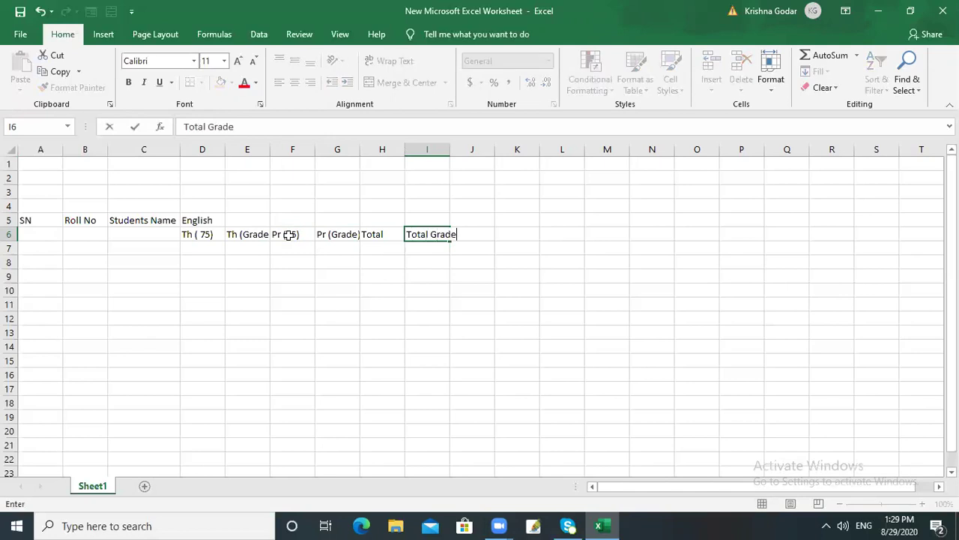
text())
click(431, 233)
text(()
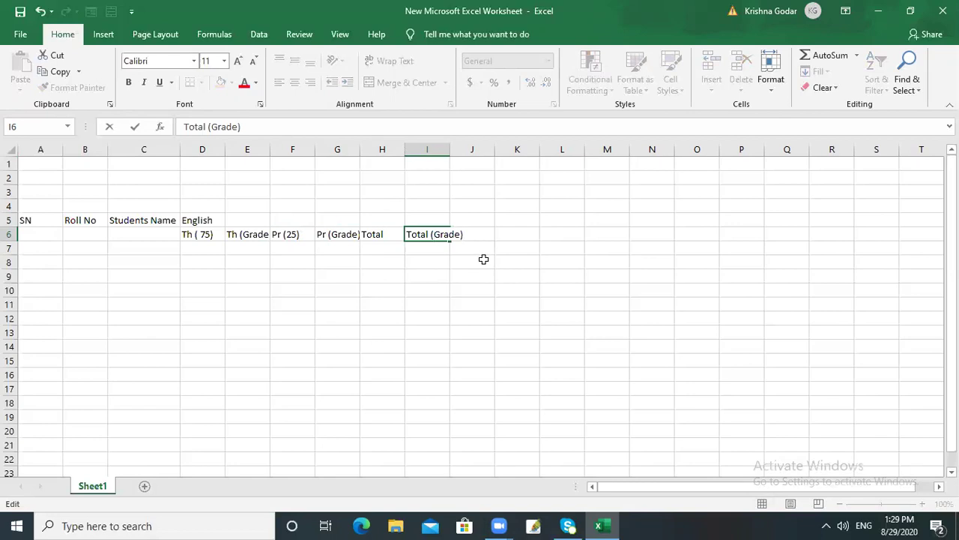
key(Tab)
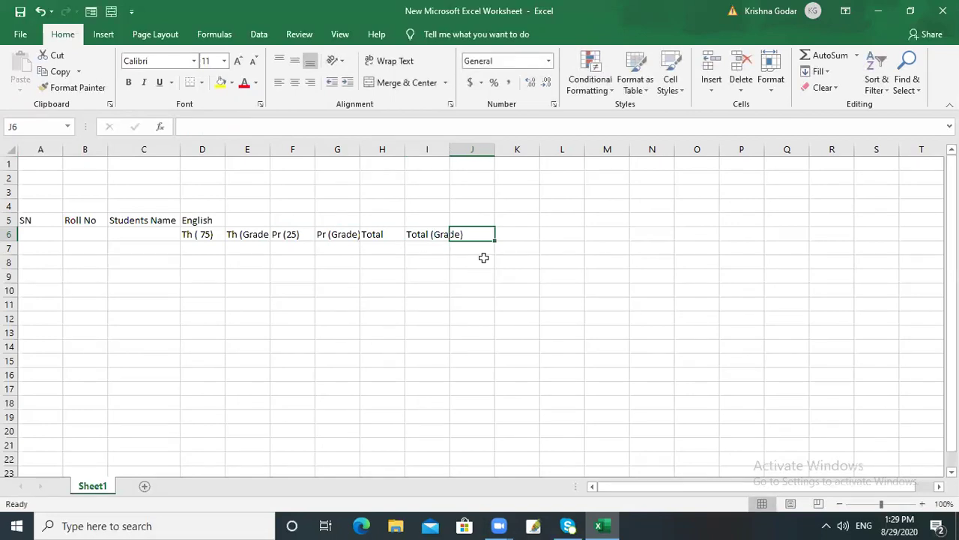
text(GP)
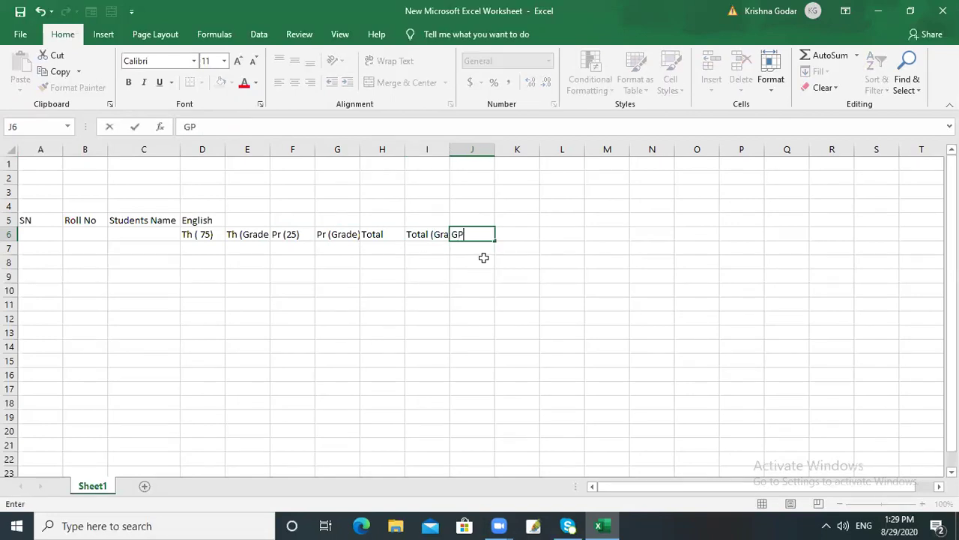
- Adjust the widths of columns D, E, G and I to fit their subheadings
click(216, 237)
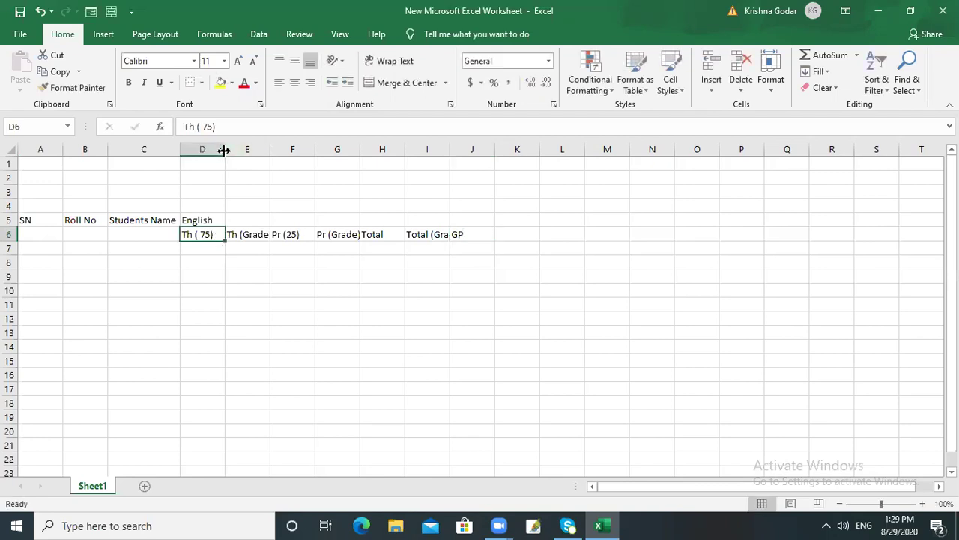
double_click(224, 150)
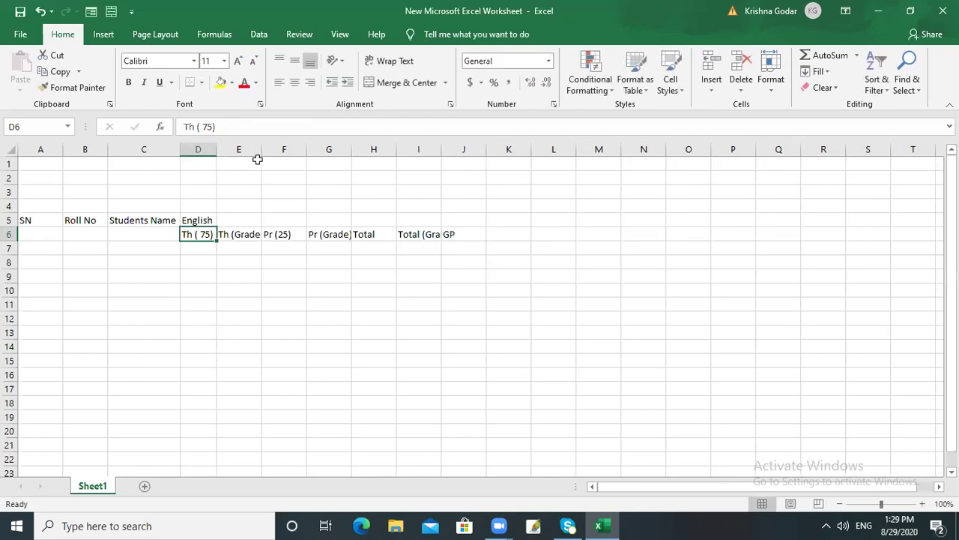
double_click(263, 146)
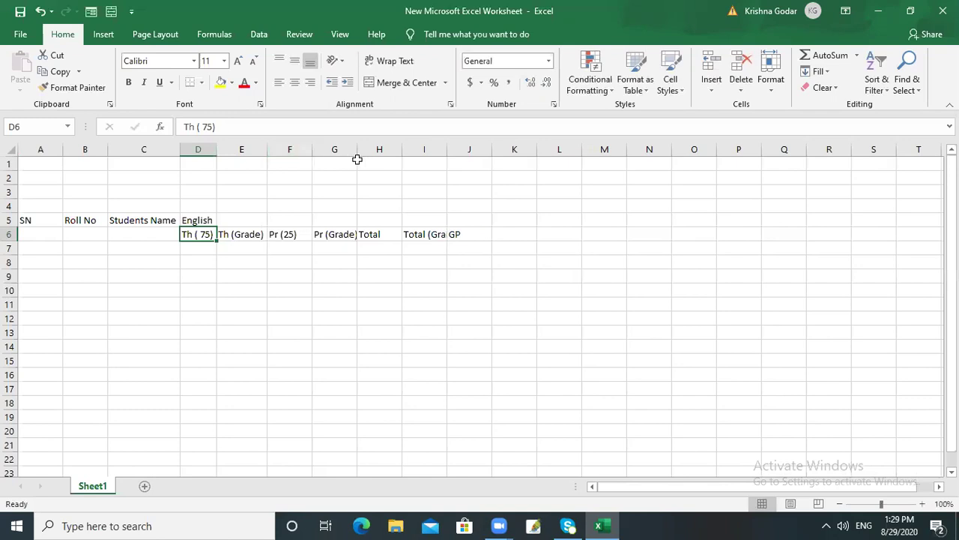
drag(353, 149, 361, 149)
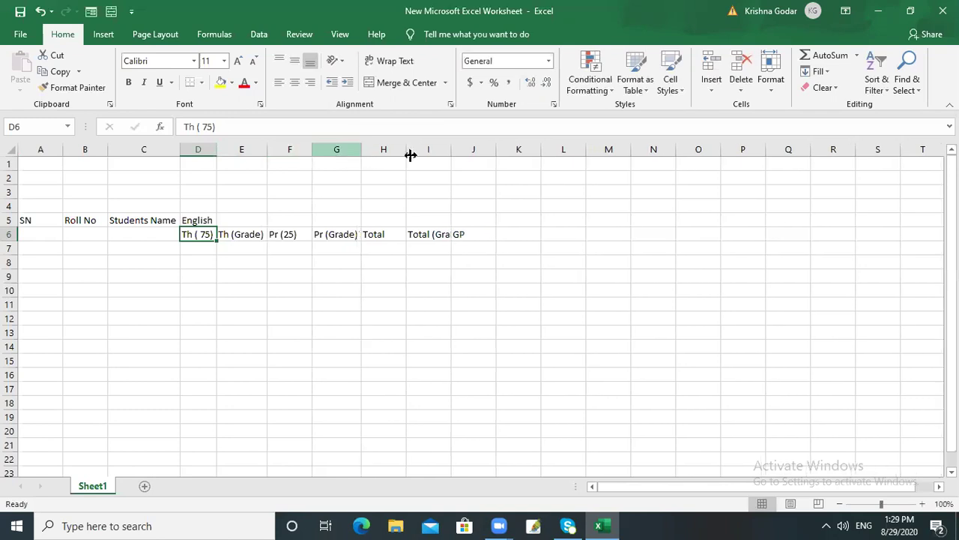
double_click(449, 150)
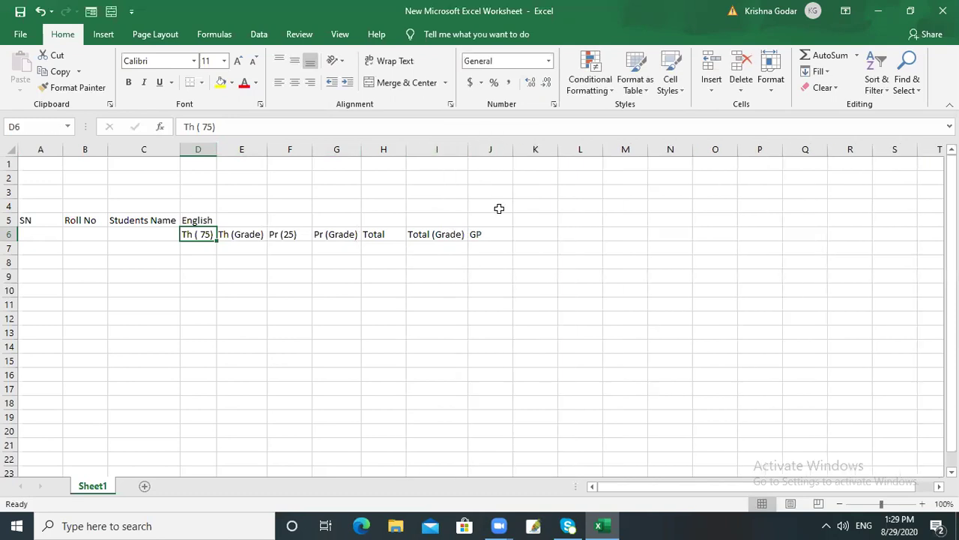
- Merge and center the English heading across D5:J5
click(498, 234)
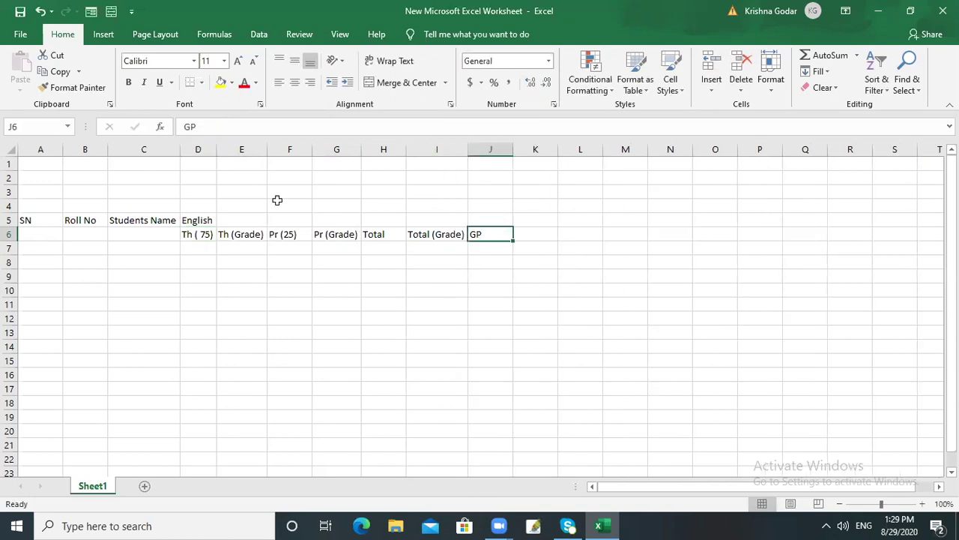
drag(202, 219, 482, 223)
click(390, 81)
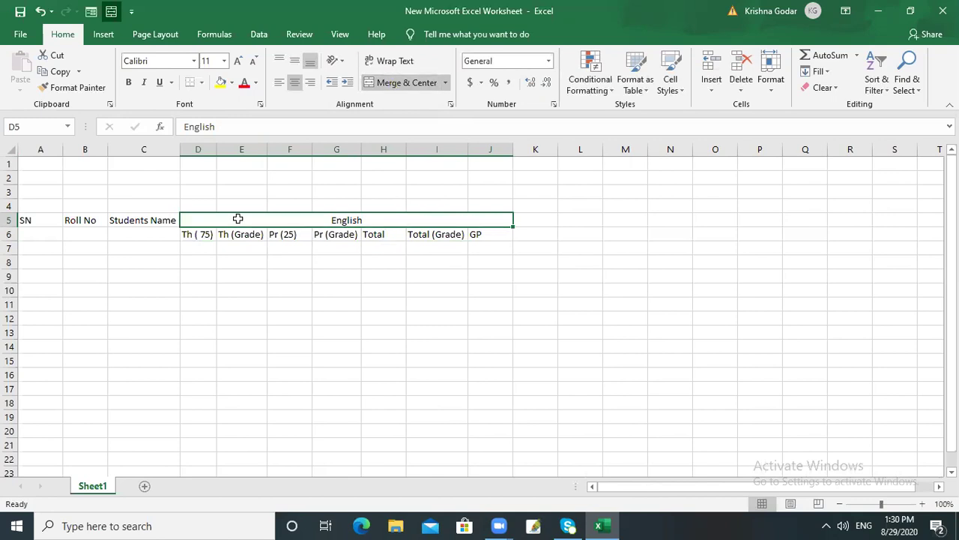
- Copy the English heading block D5:J6 and paste it starting at K5
drag(238, 218, 271, 233)
key(ctrl+c)
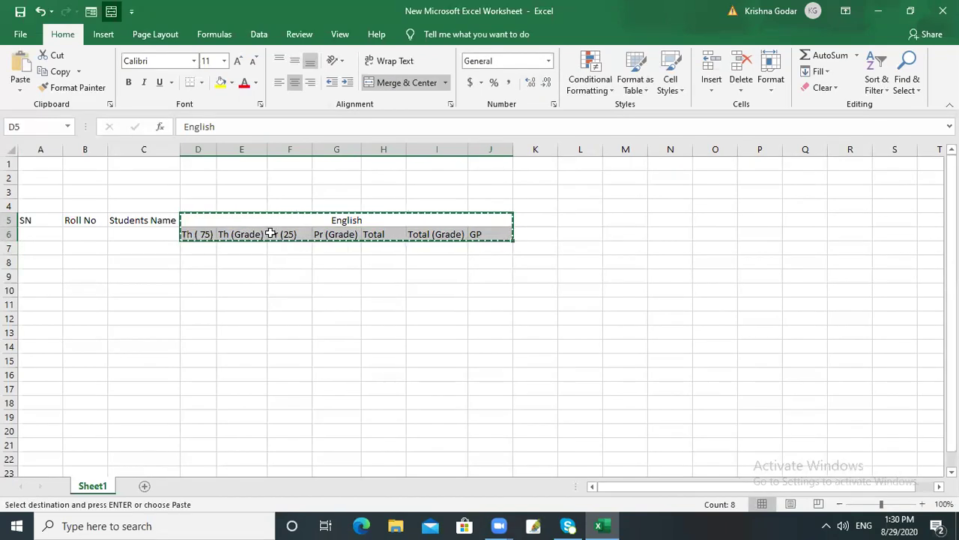
click(545, 221)
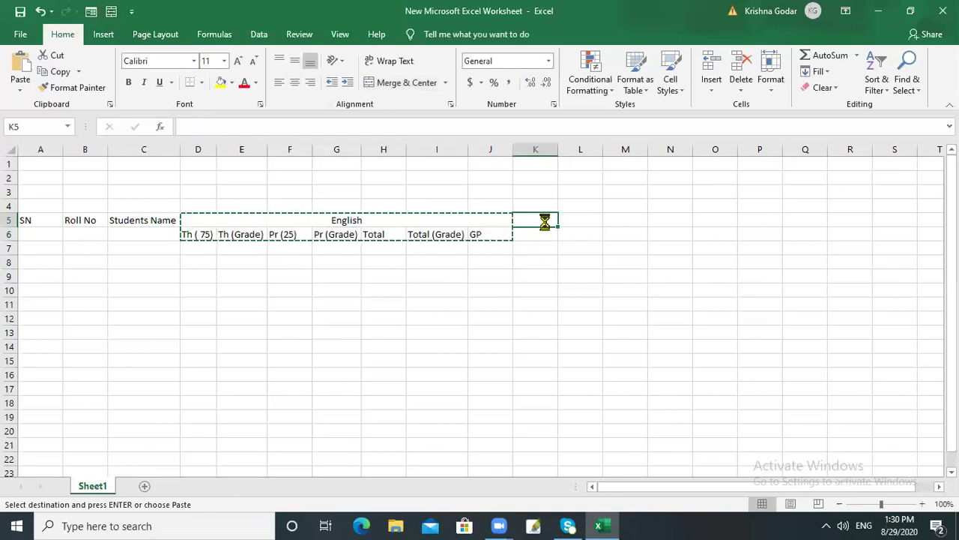
key(ctrl+v)
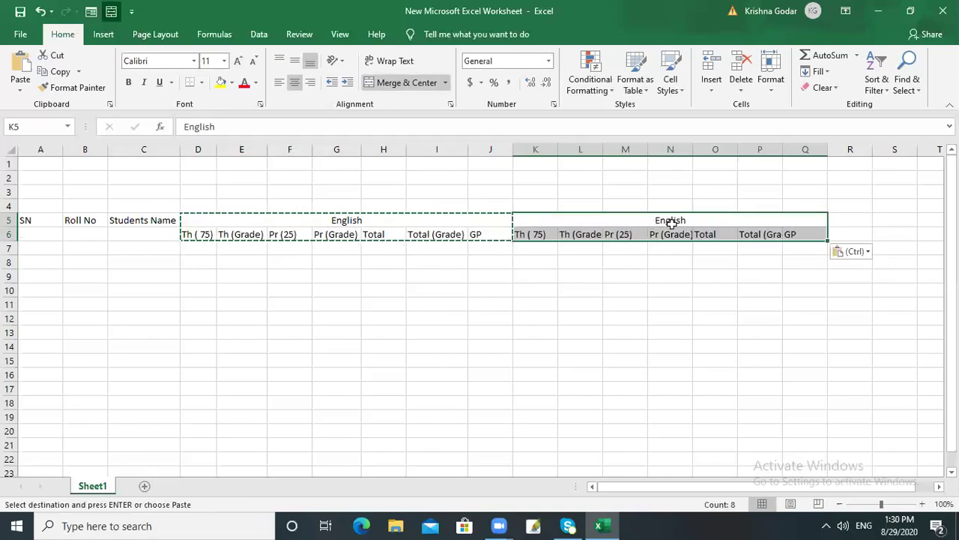
- Change the subject heading of the copied block in K5 to Nepali
double_click(688, 219)
key(BackSpace)
key(BackSpace)
key(BackSpace)
key(BackSpace)
key(BackSpace)
key(BackSpace)
key(BackSpace)
text(Nepali)
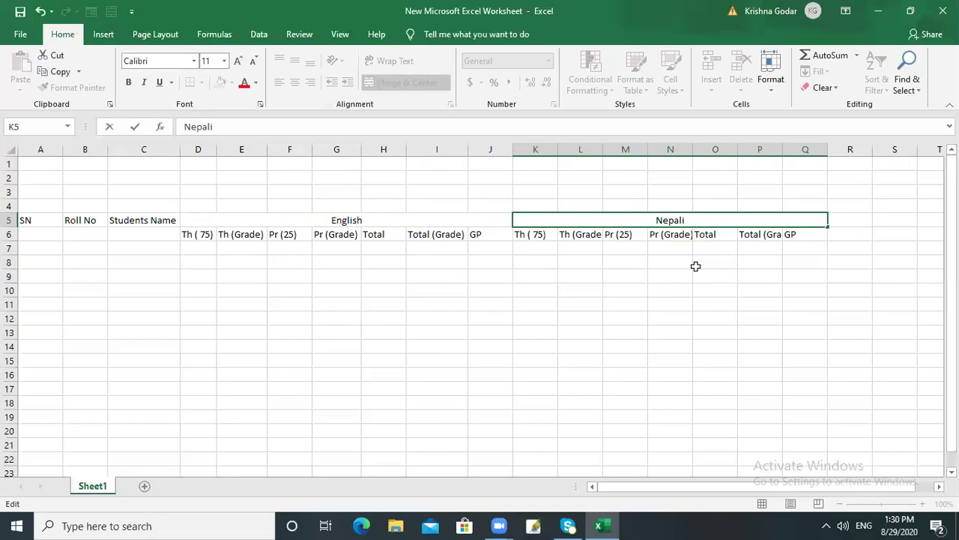
- Apply All Borders to the grade table range A5:R13
click(696, 265)
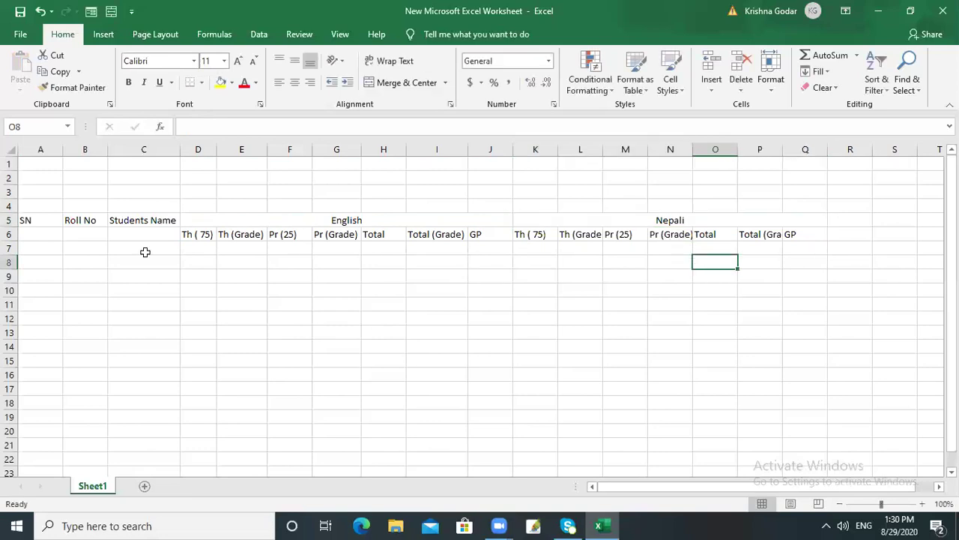
drag(28, 224, 834, 334)
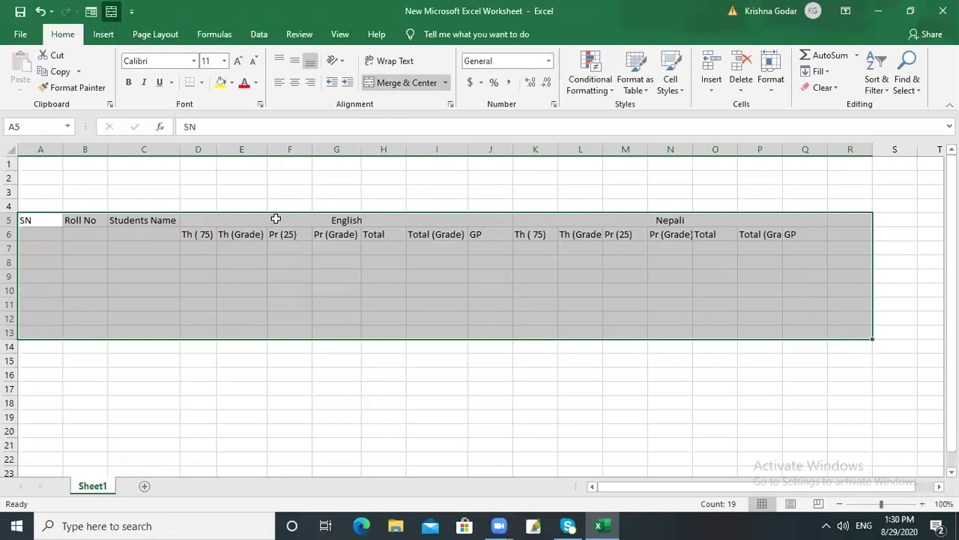
click(202, 82)
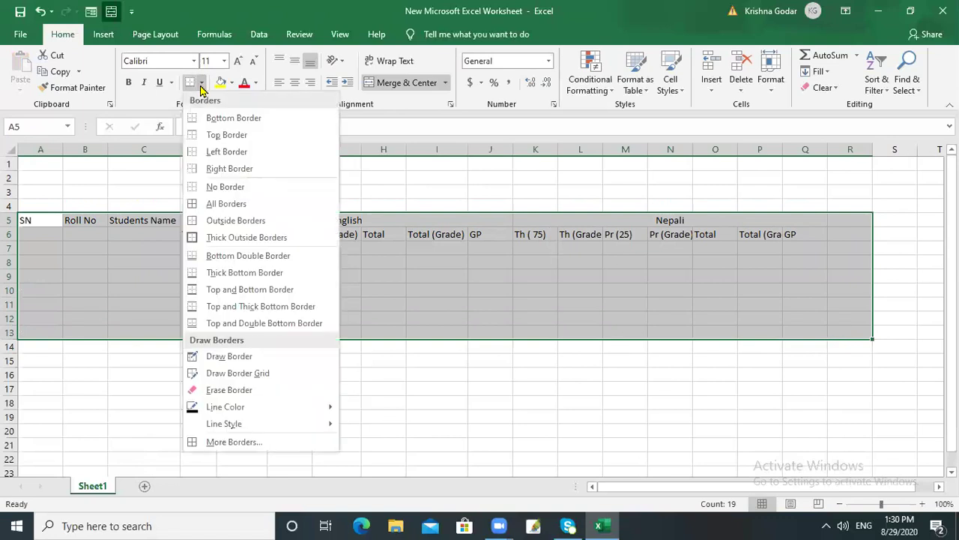
click(223, 206)
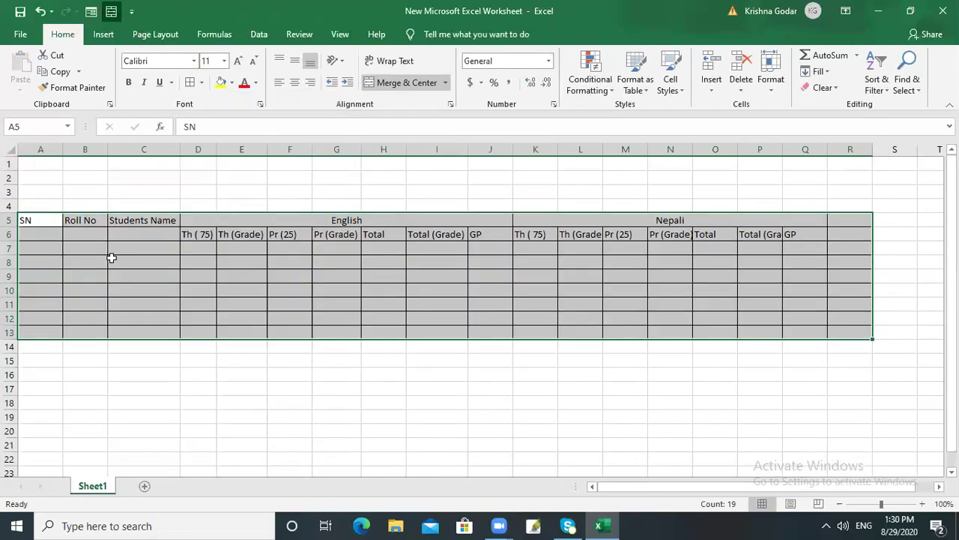
click(45, 257)
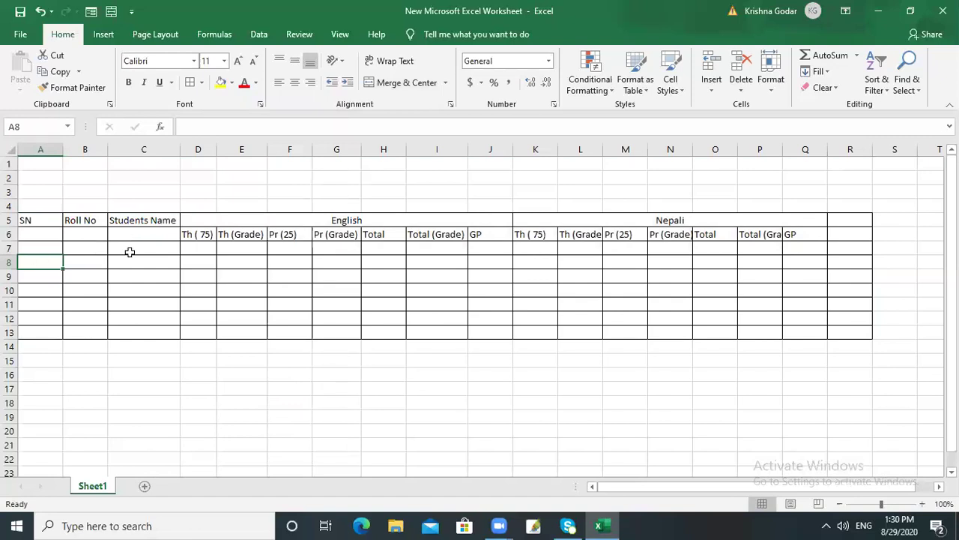
- Enter 1 as the first serial number in A7
click(45, 248)
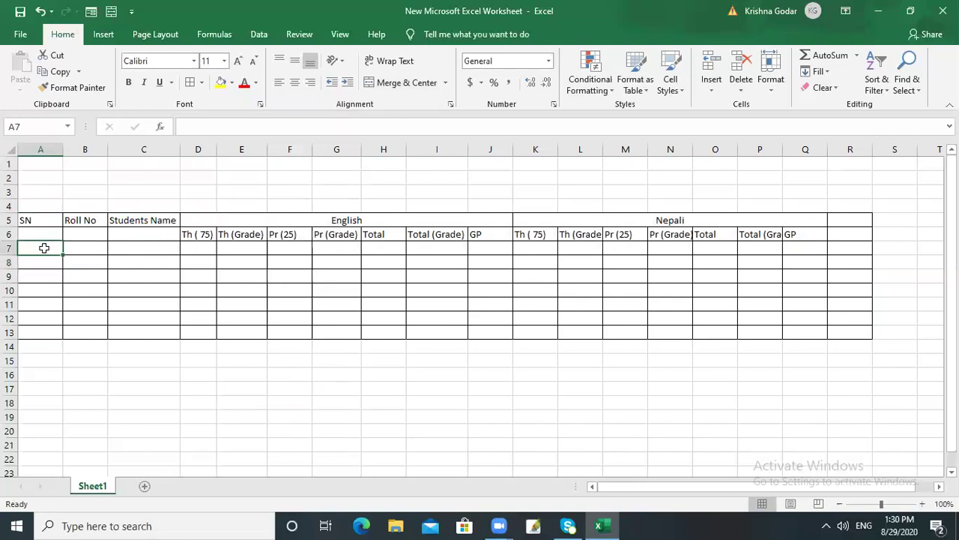
text(1)
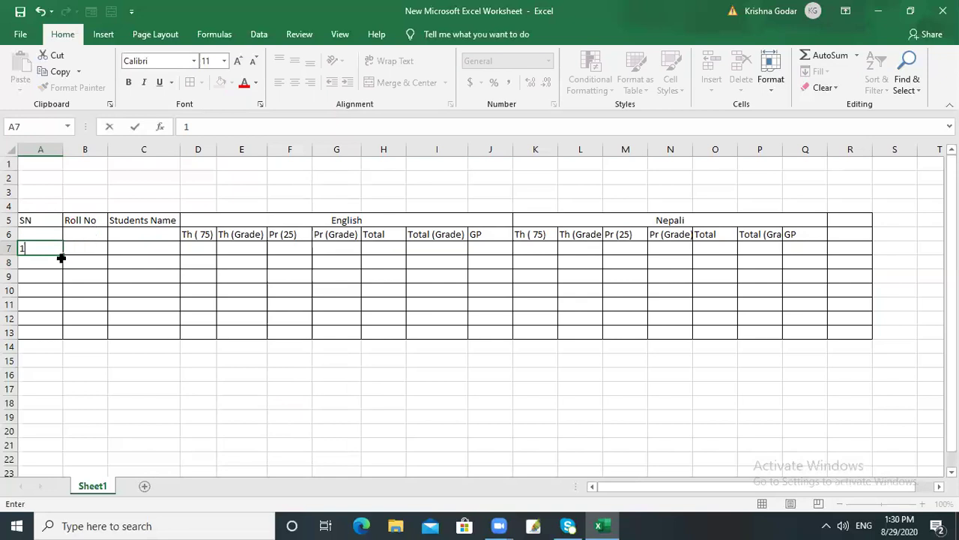
click(45, 237)
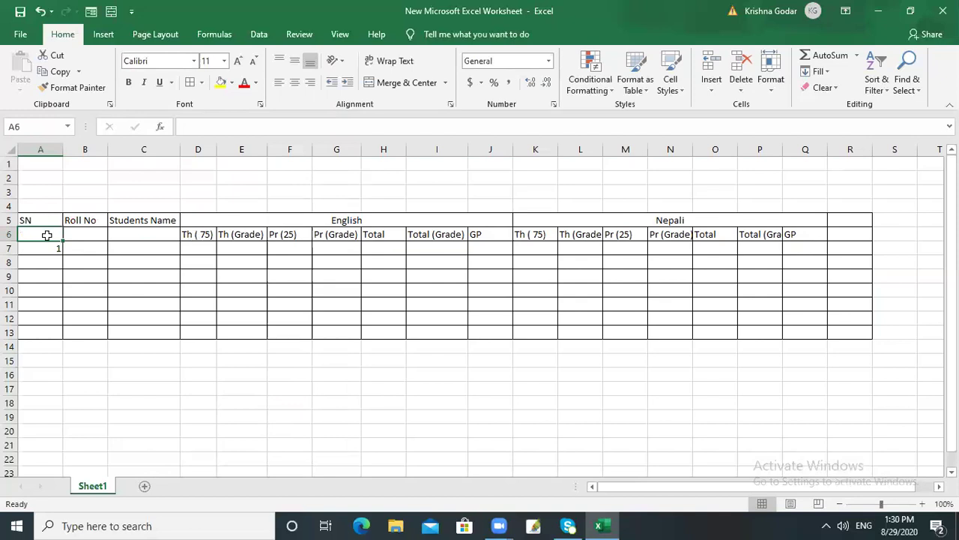
- Merge and center the SN, Roll No and Students Name headings each across rows 5 and 6, and middle-align all three vertically
drag(45, 218, 45, 234)
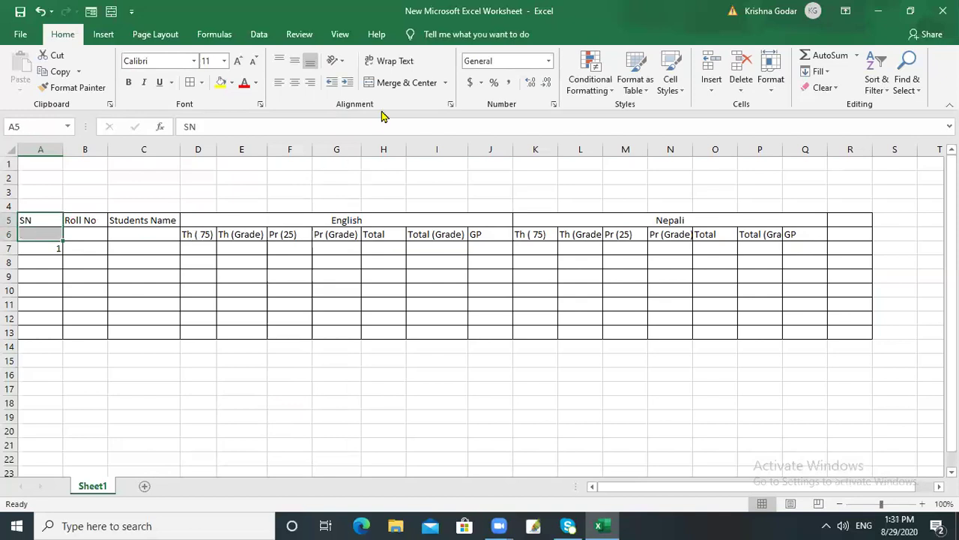
click(388, 83)
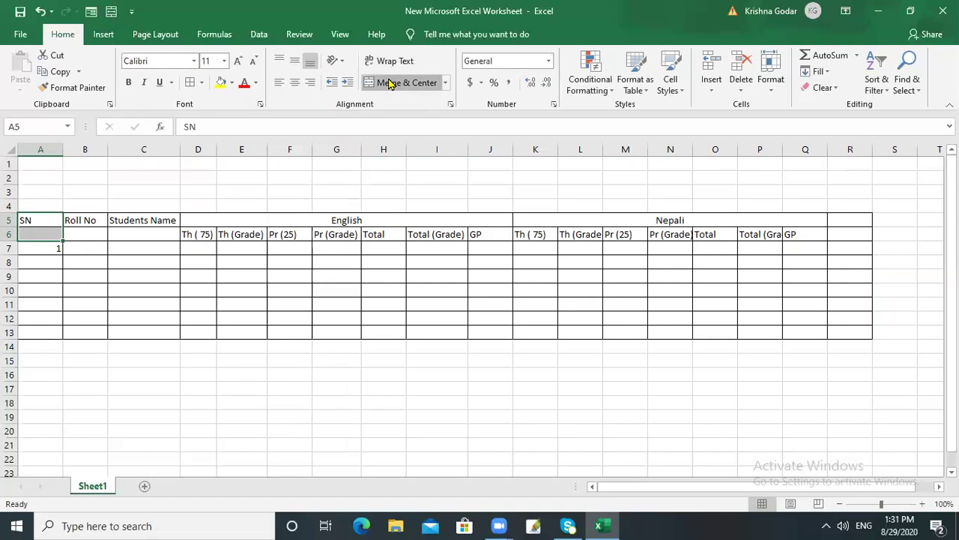
drag(82, 219, 85, 236)
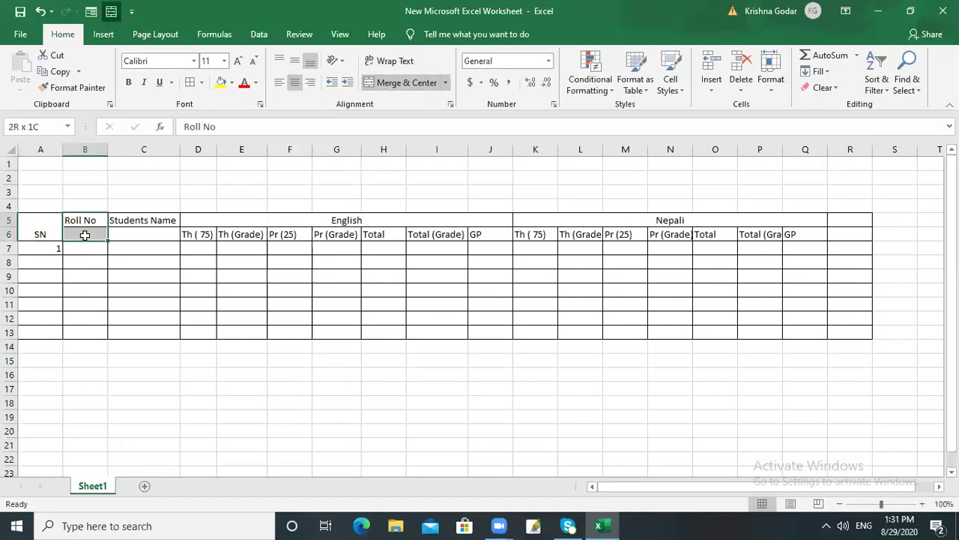
click(388, 83)
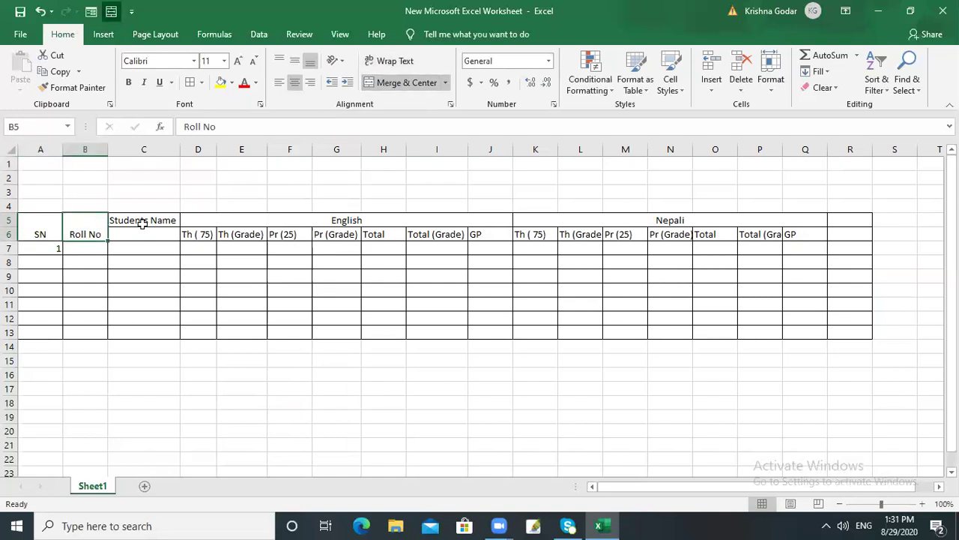
drag(142, 221, 146, 230)
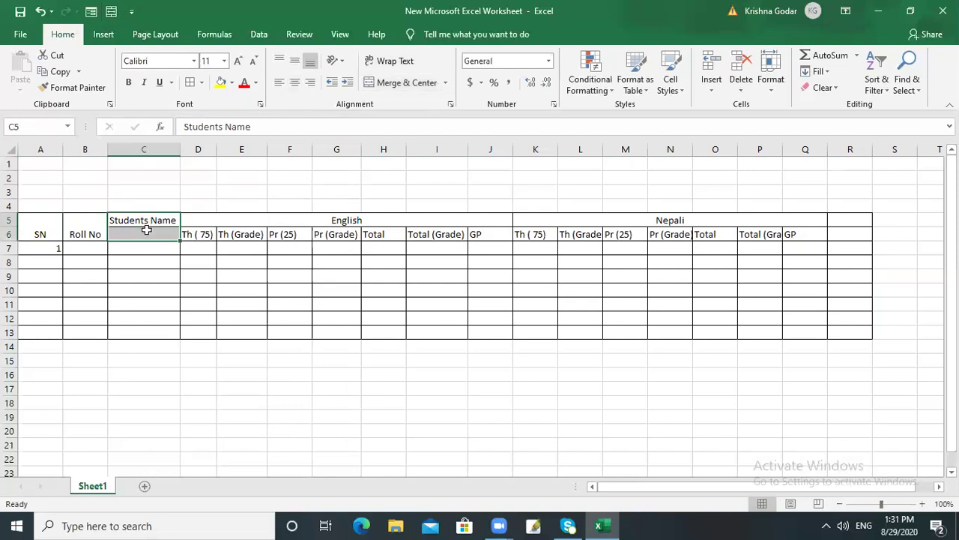
click(403, 82)
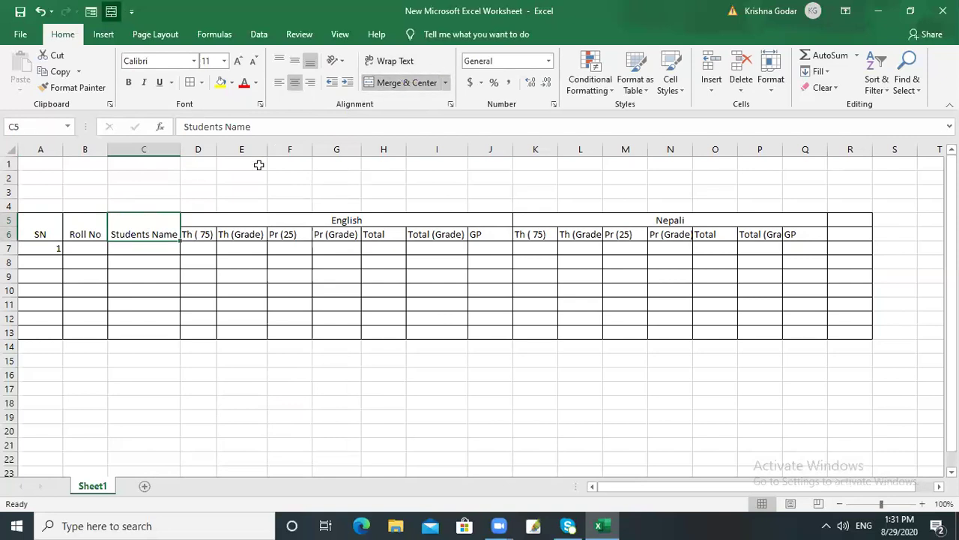
drag(35, 217, 143, 229)
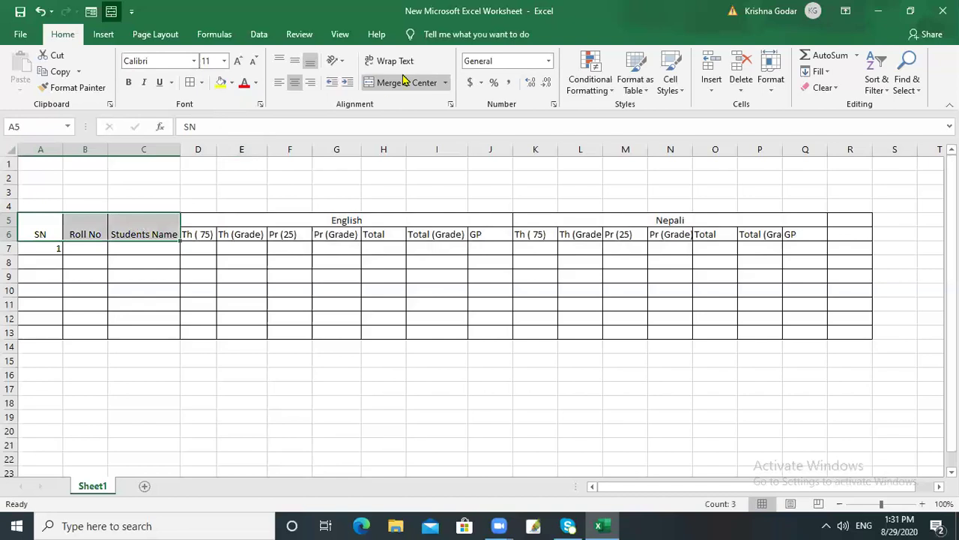
click(297, 62)
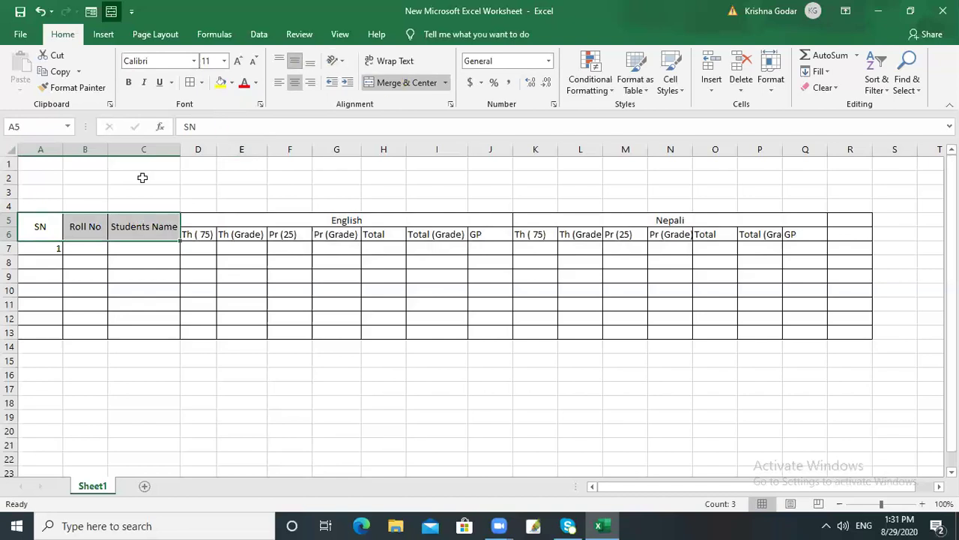
- Fill serial numbers 1 to 5 down A7:A11 and roll numbers 101 to 105 down B7:B11
click(49, 247)
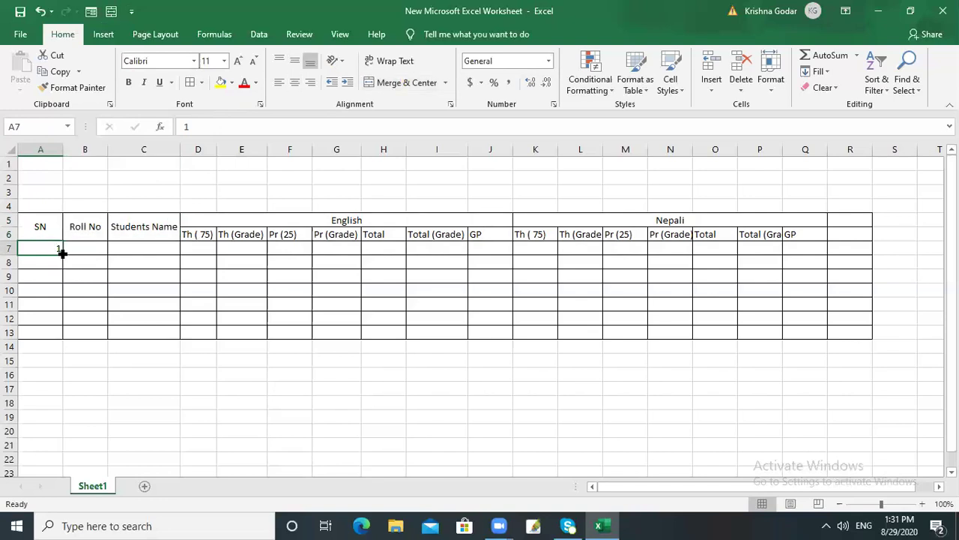
drag(63, 252, 60, 310)
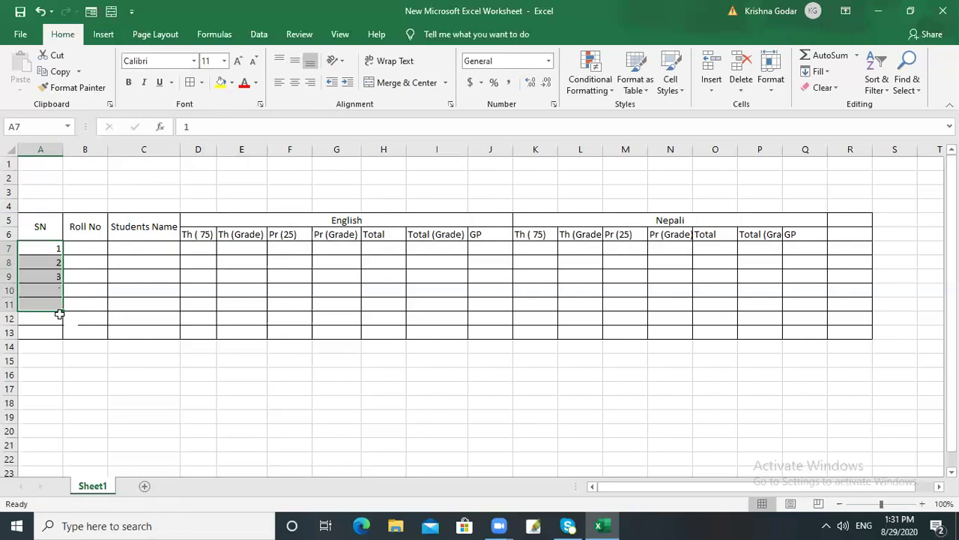
click(80, 248)
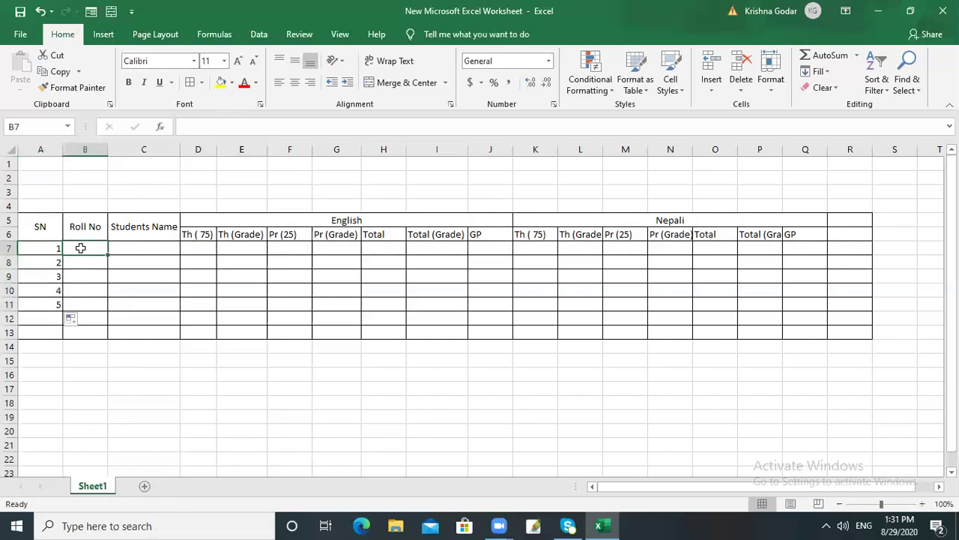
text(1)
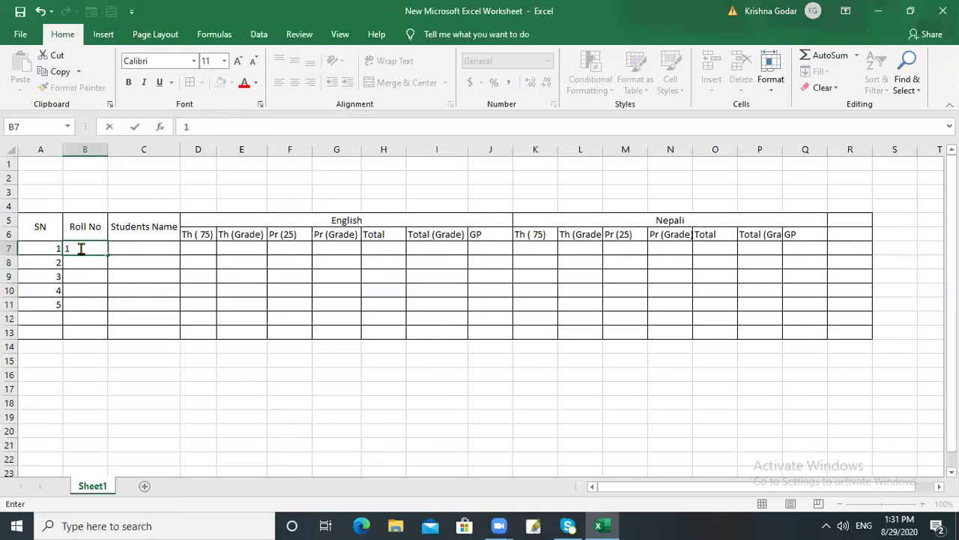
text(01)
click(89, 262)
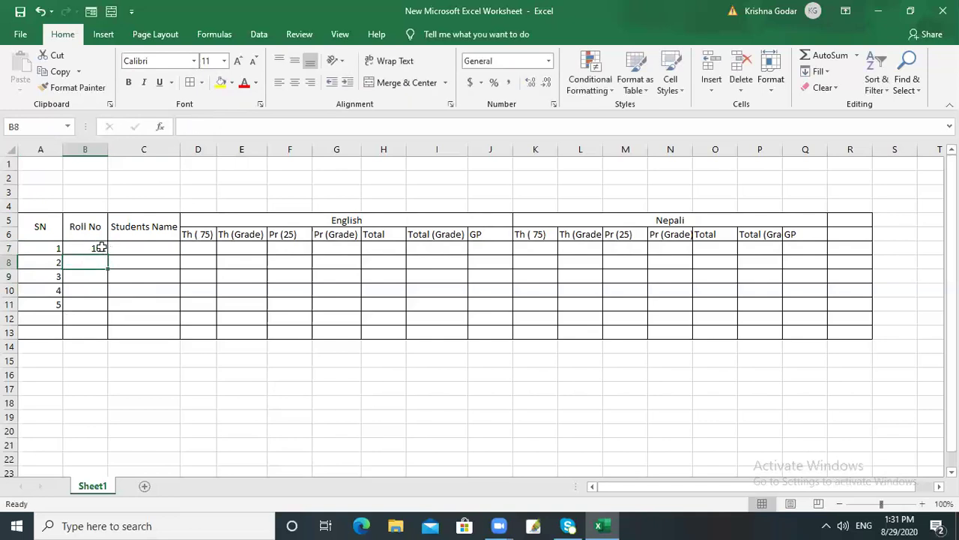
click(100, 247)
drag(109, 254, 106, 309)
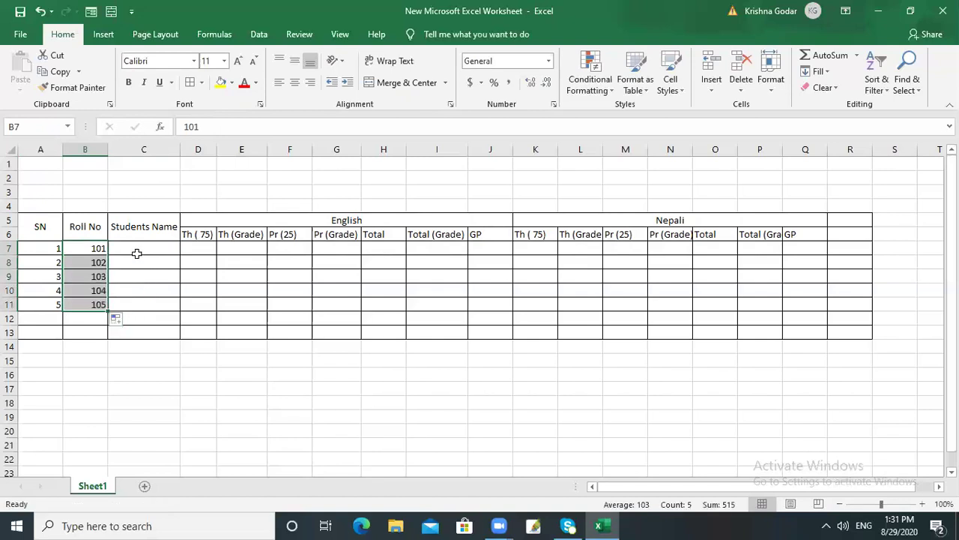
- Enter the first names of the five students in the Students Name column, C7:C11
click(137, 252)
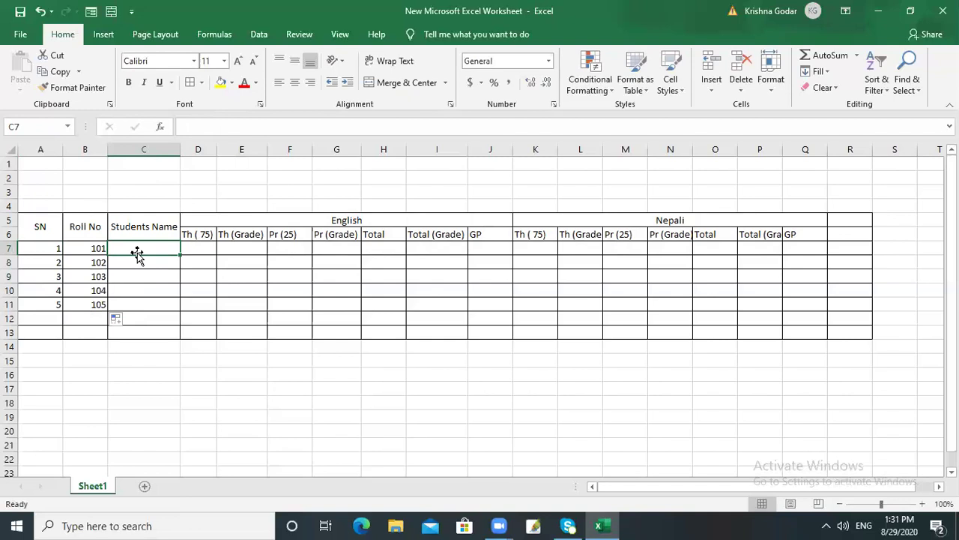
text(Ram)
key(Return)
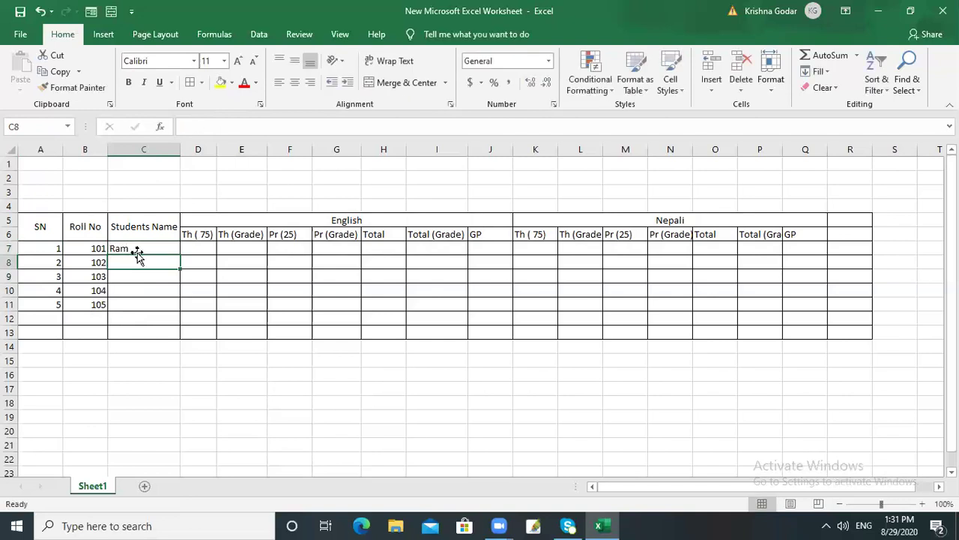
text(Shyam)
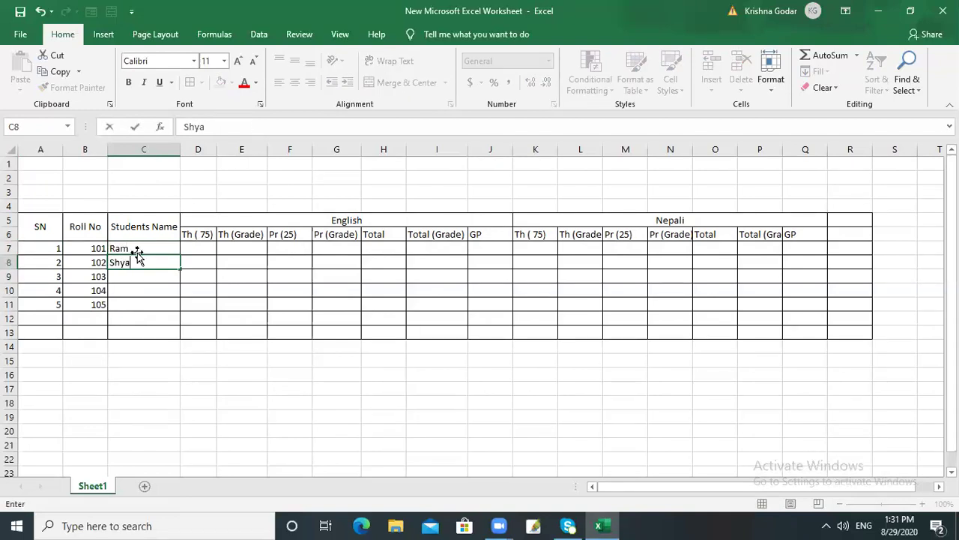
key(Left)
key(Down)
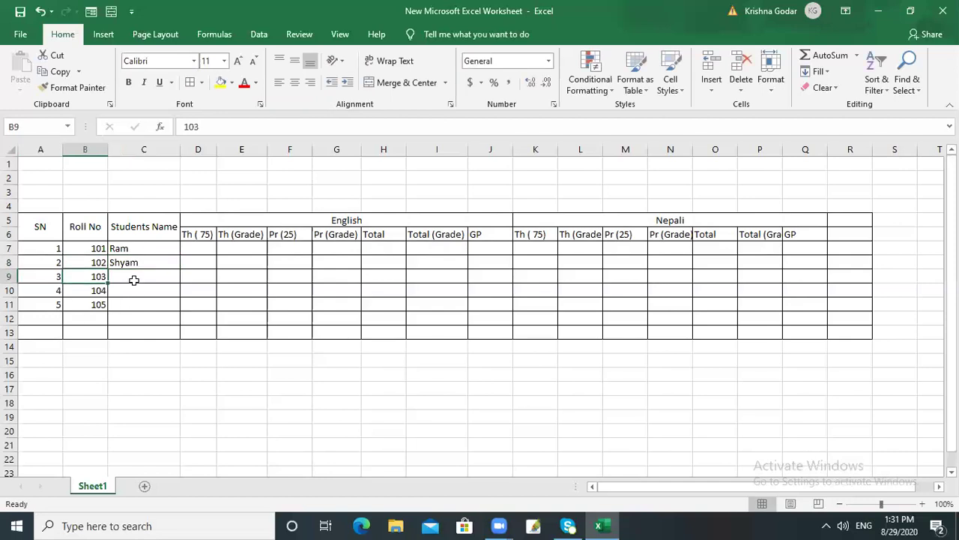
click(134, 278)
text(Gita)
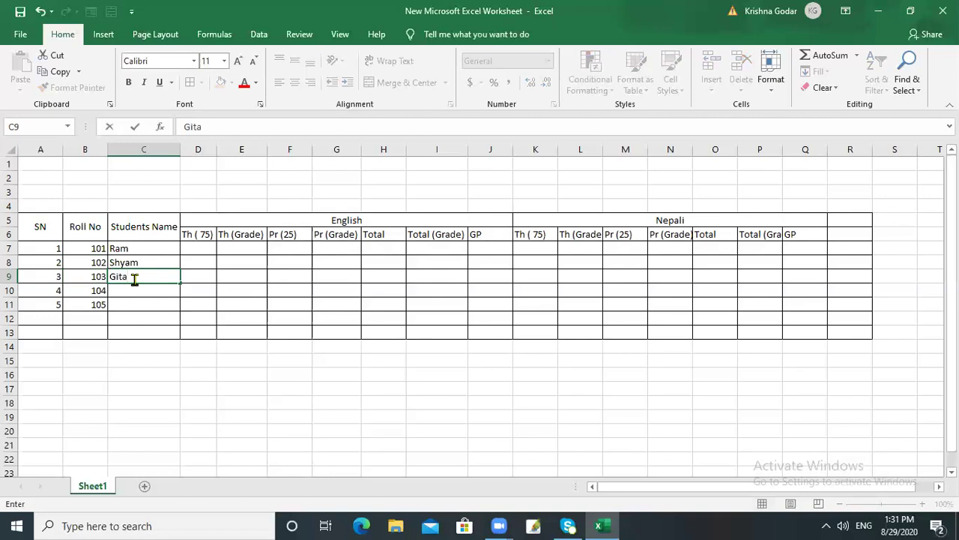
key(Return)
text(j)
key(BackSpace)
text(Sita)
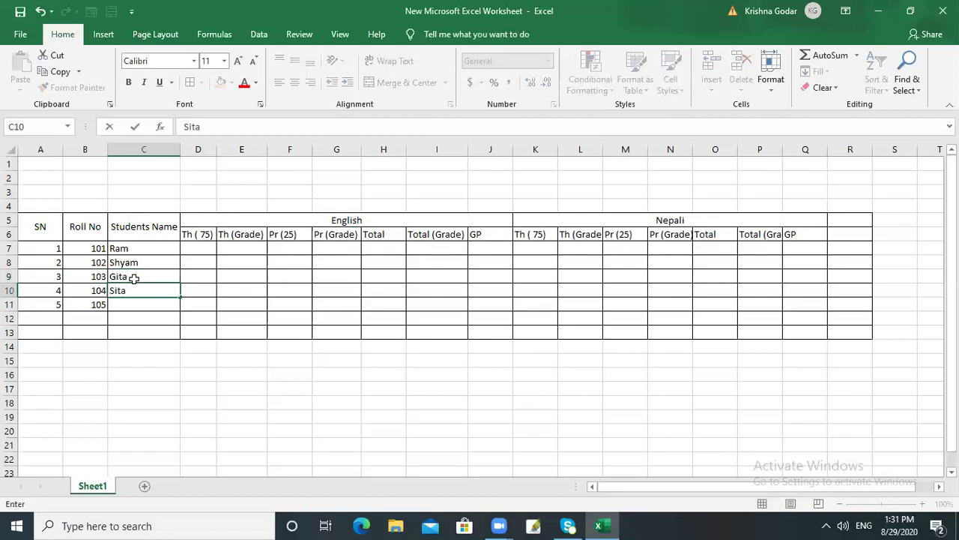
key(Return)
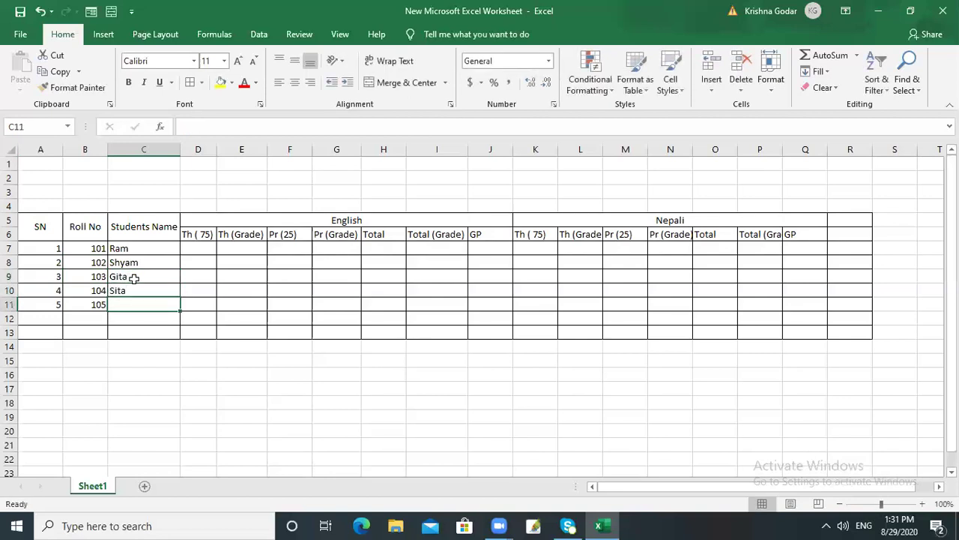
text(Hari)
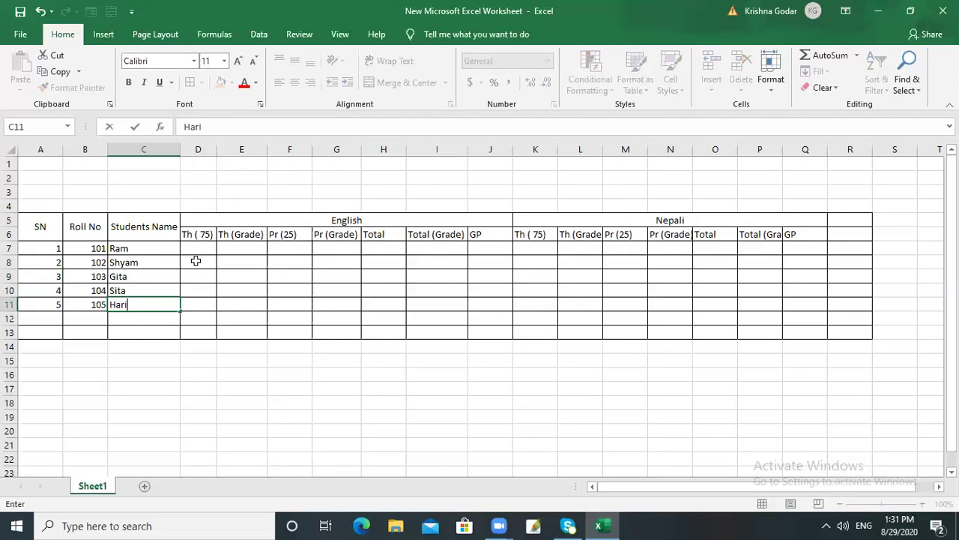
- Enter the English theory marks 45, 22, 35, 56 and 41 for the five students in D7:D11
click(198, 248)
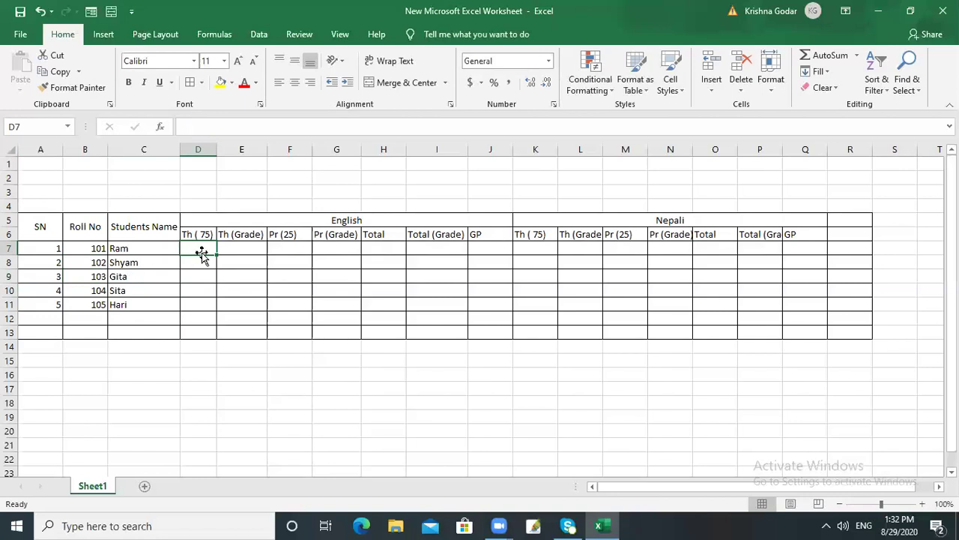
text(45)
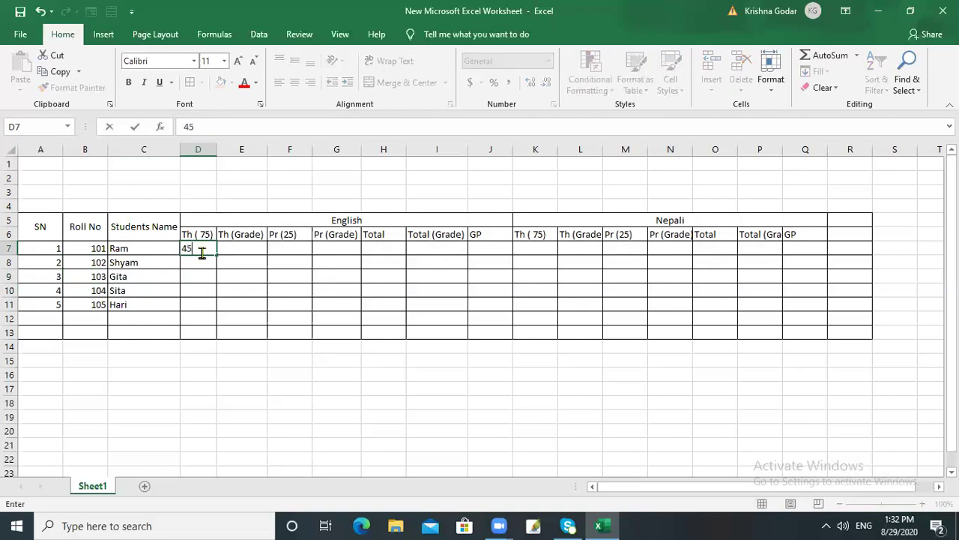
key(Return)
text(22)
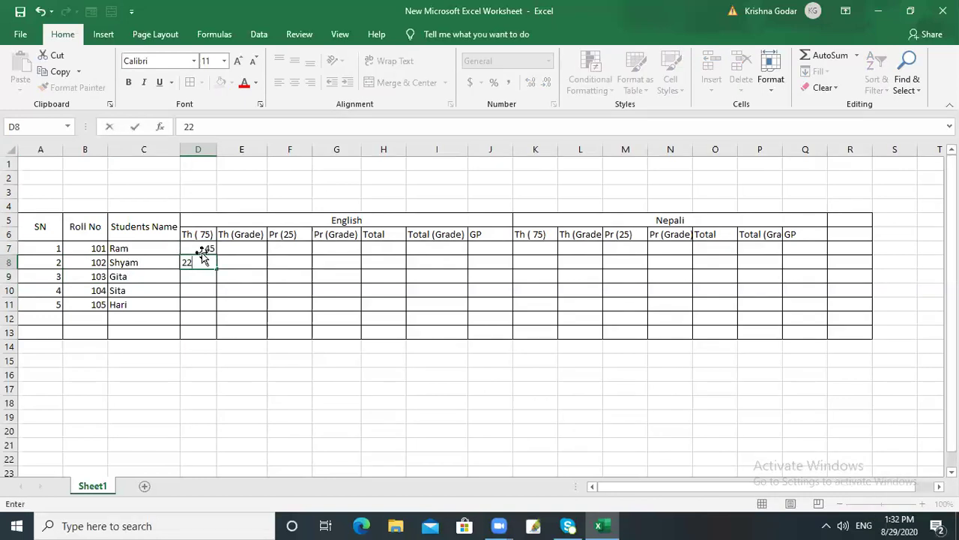
key(Return)
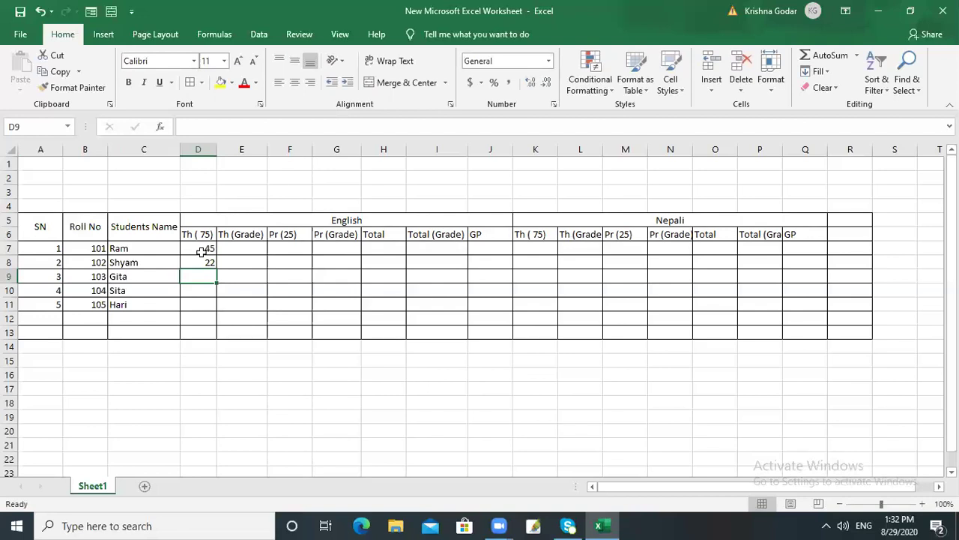
text(35)
key(Return)
text(56)
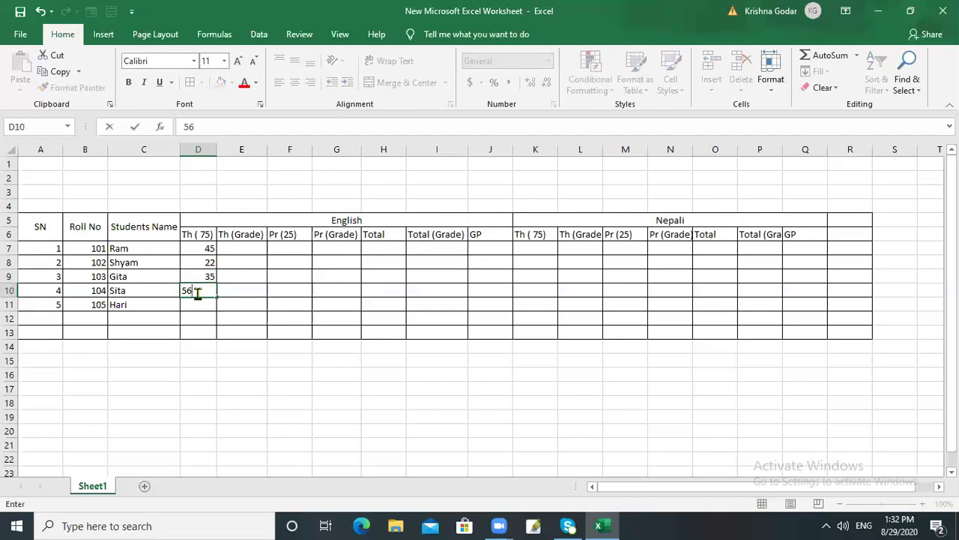
key(Return)
text(41)
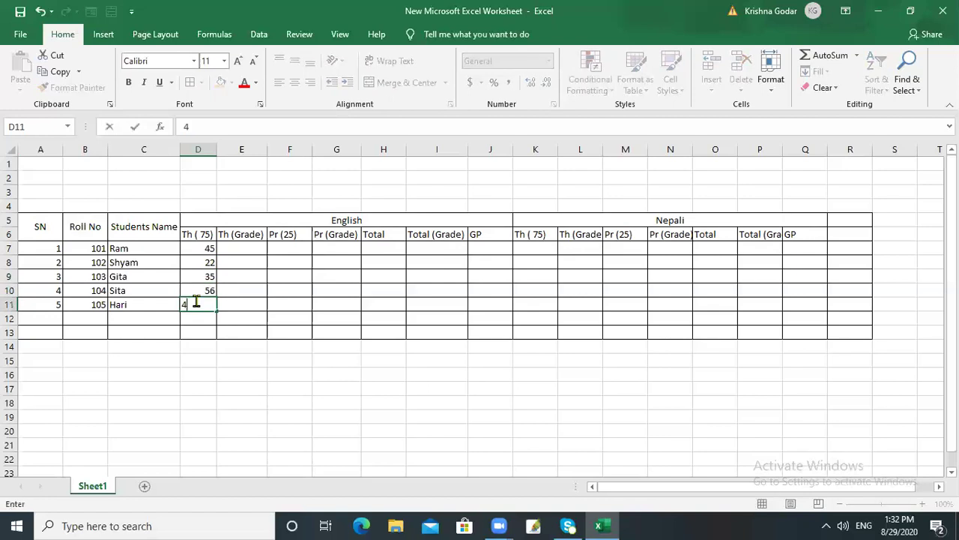
- Enter the English practical marks 18, 22, 20, 19 and 24 for the five students in F7:F11
click(288, 248)
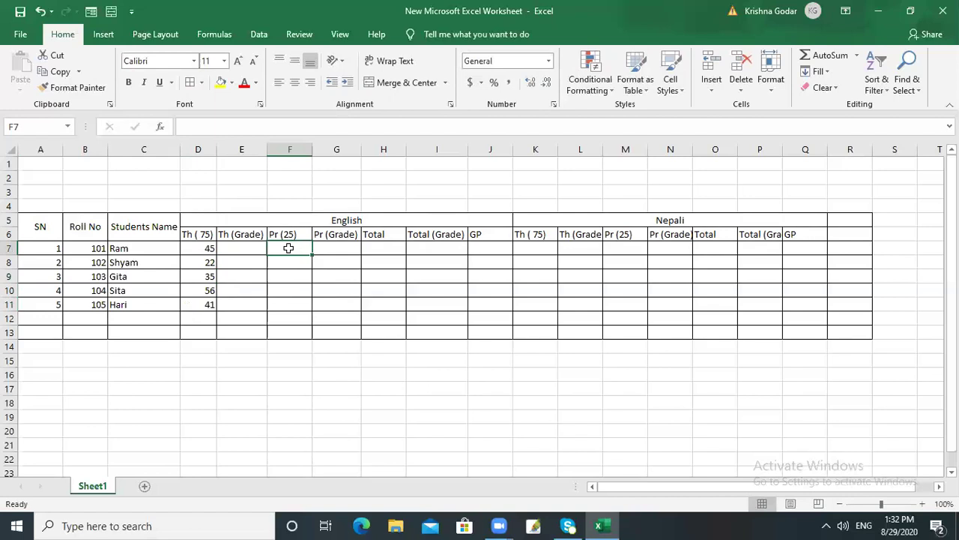
text(189)
key(BackSpace)
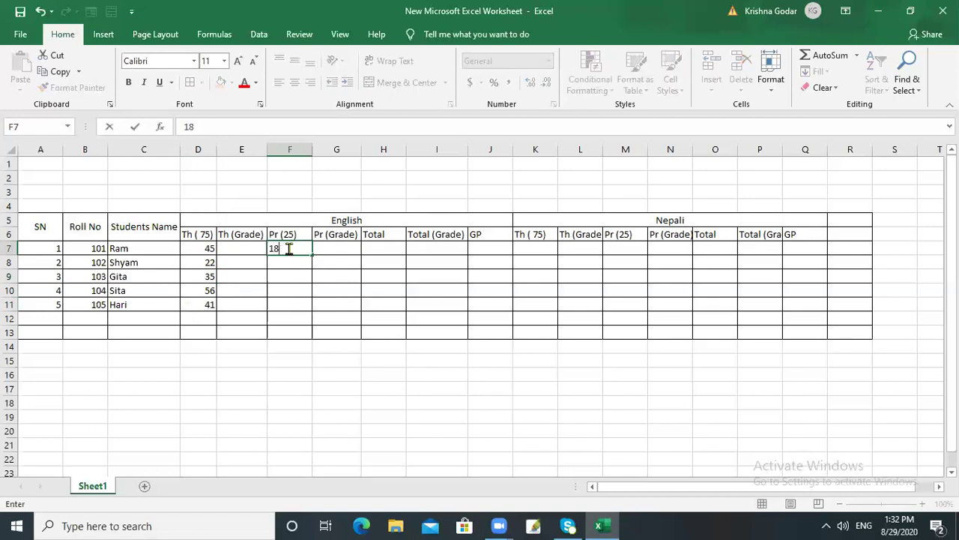
key(Return)
text(8)
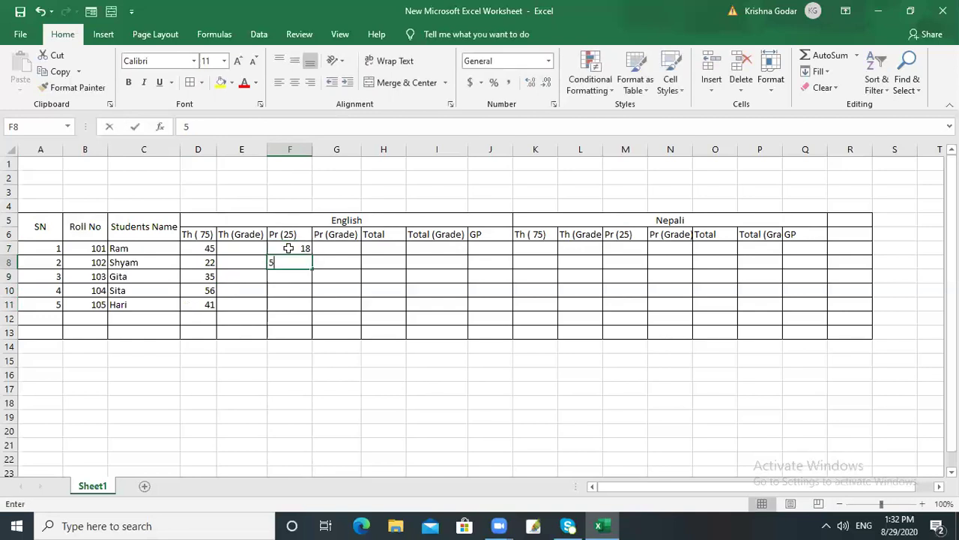
key(BackSpace)
text(25)
key(BackSpace)
text(2)
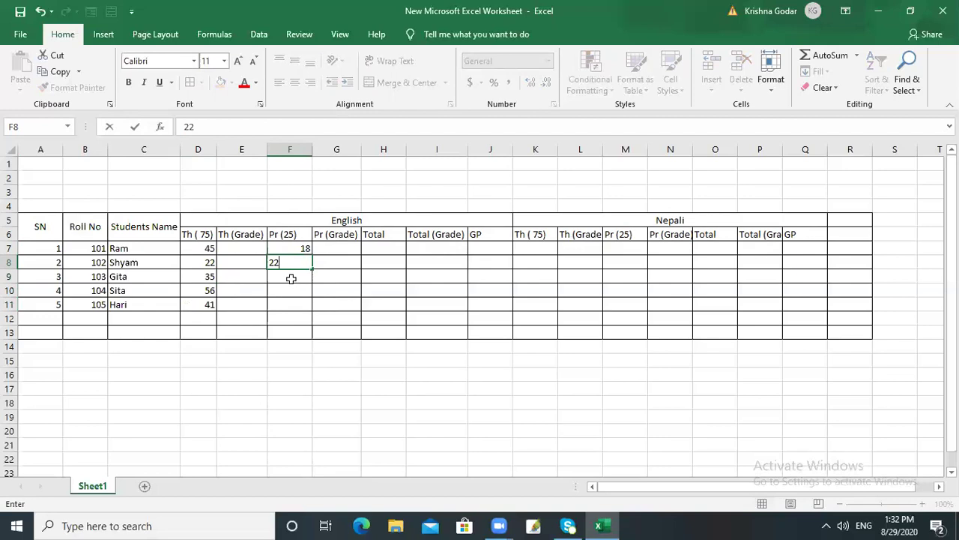
key(Return)
text(20)
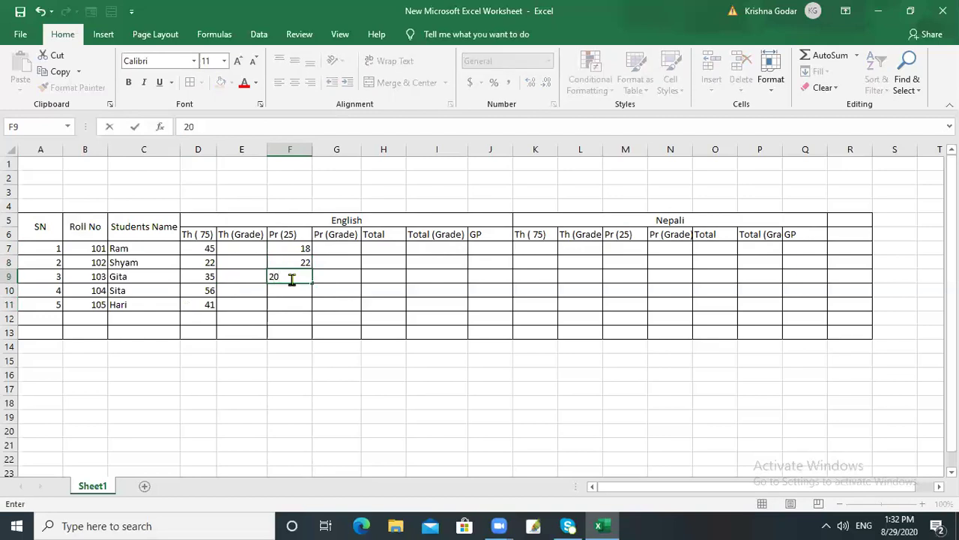
click(293, 291)
text(19)
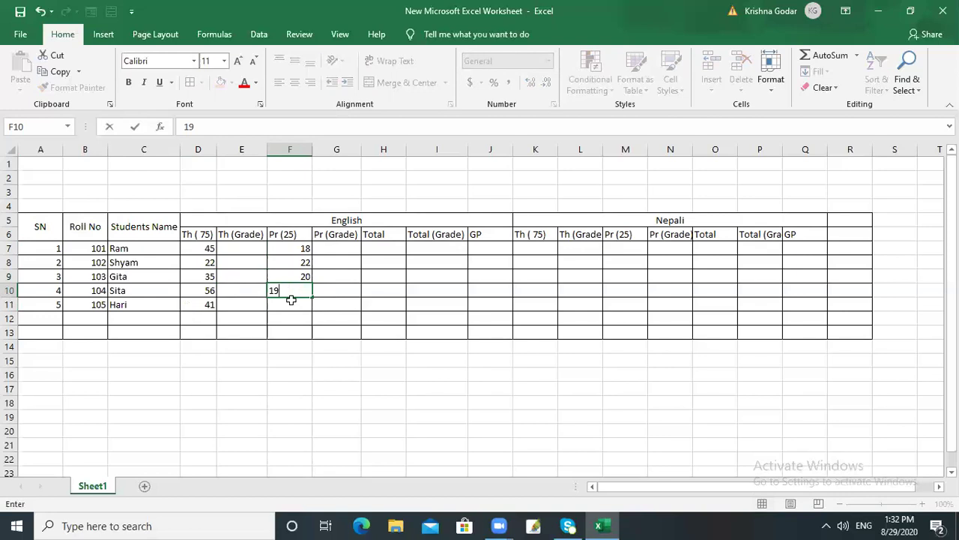
click(290, 305)
text(24)
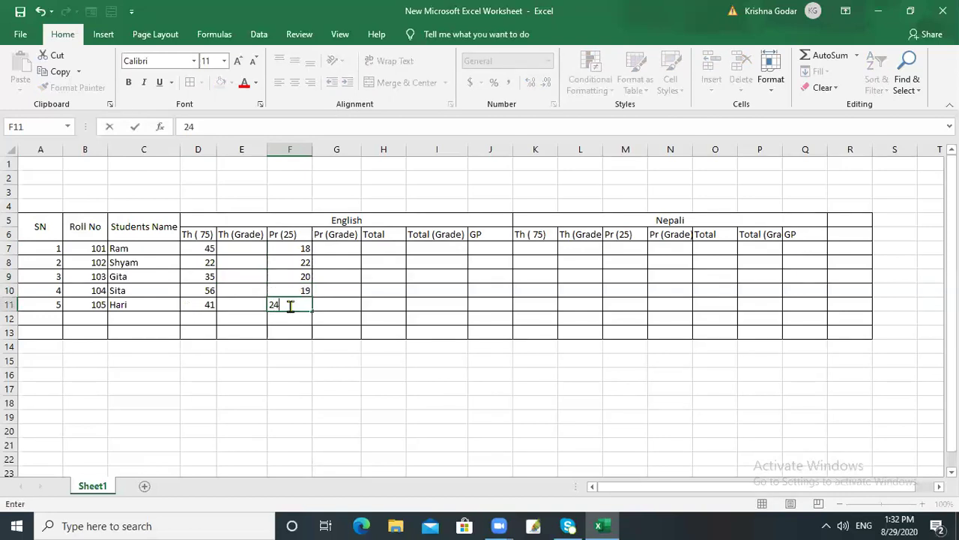
click(333, 319)
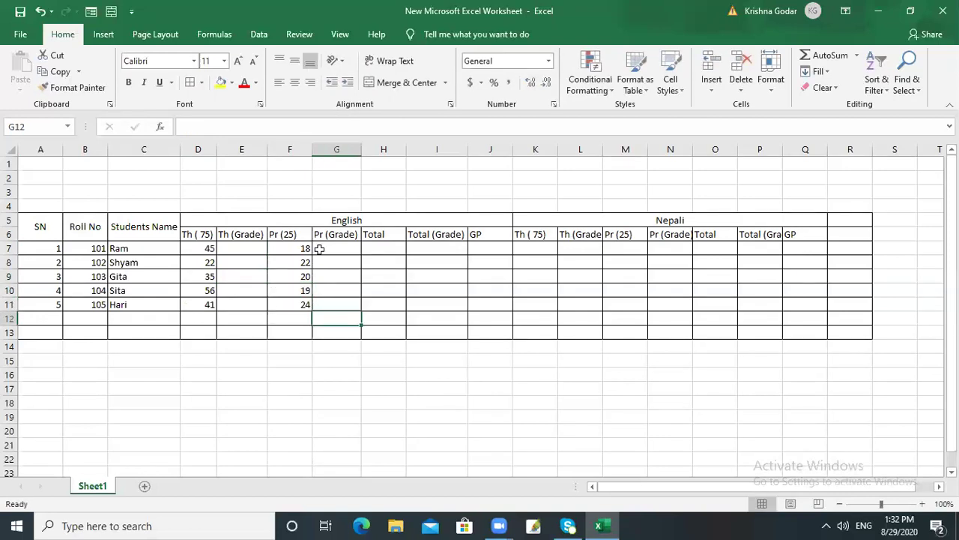
- Enter the title Grade Table in C17, below the student grade sheet
click(198, 251)
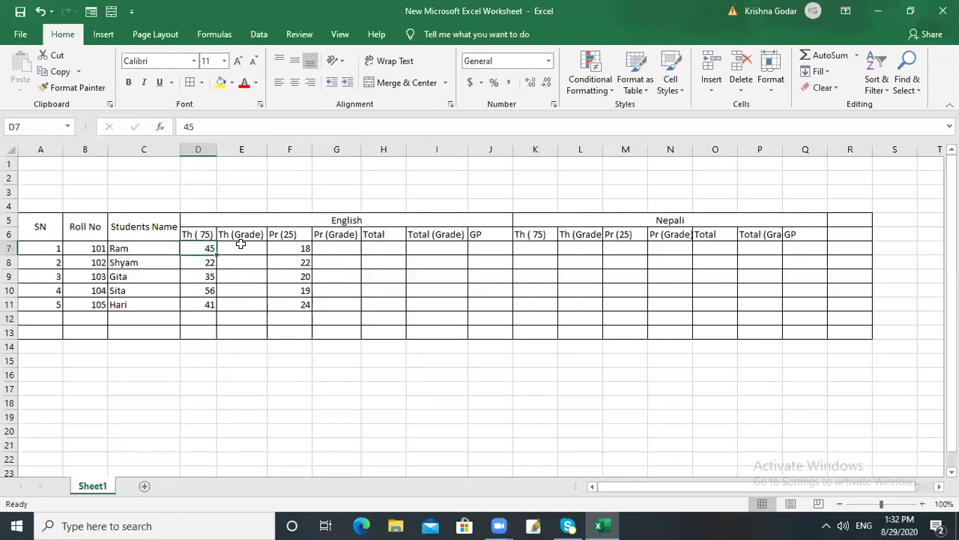
click(241, 245)
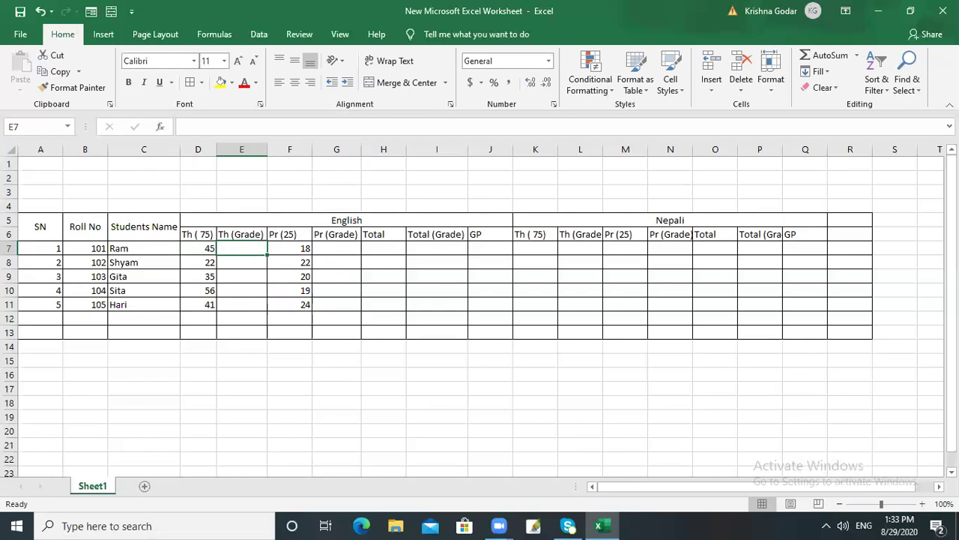
drag(952, 246, 951, 258)
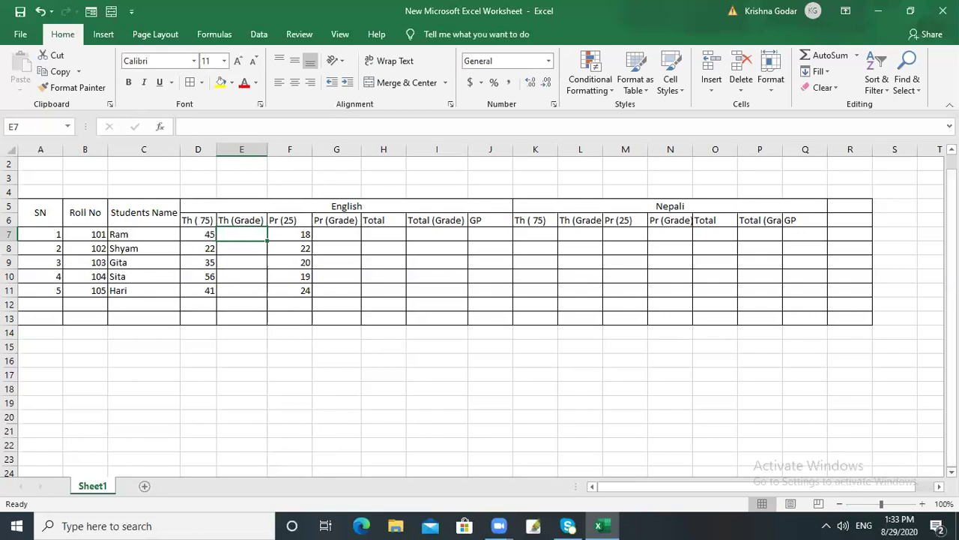
scroll(480, 314, down, 1)
scroll(479, 314, down, 2)
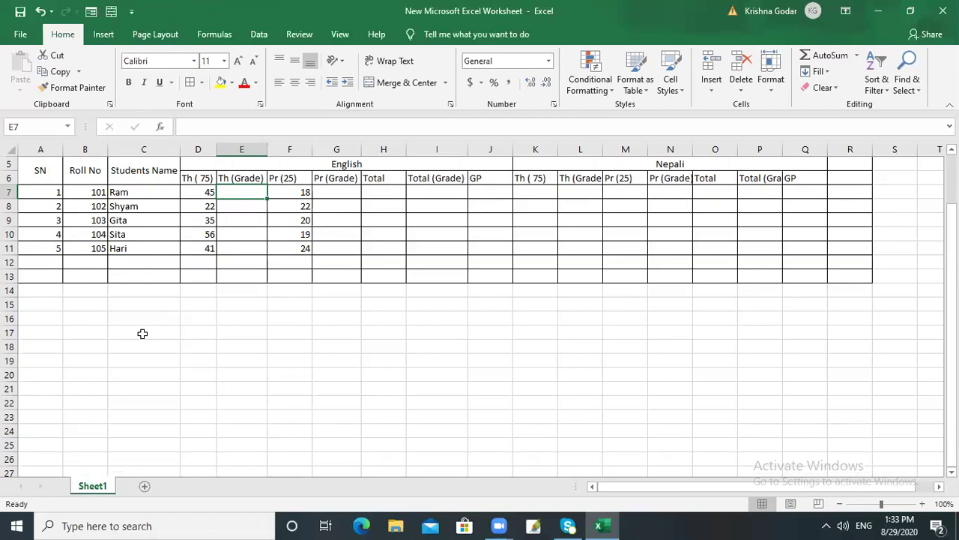
click(143, 334)
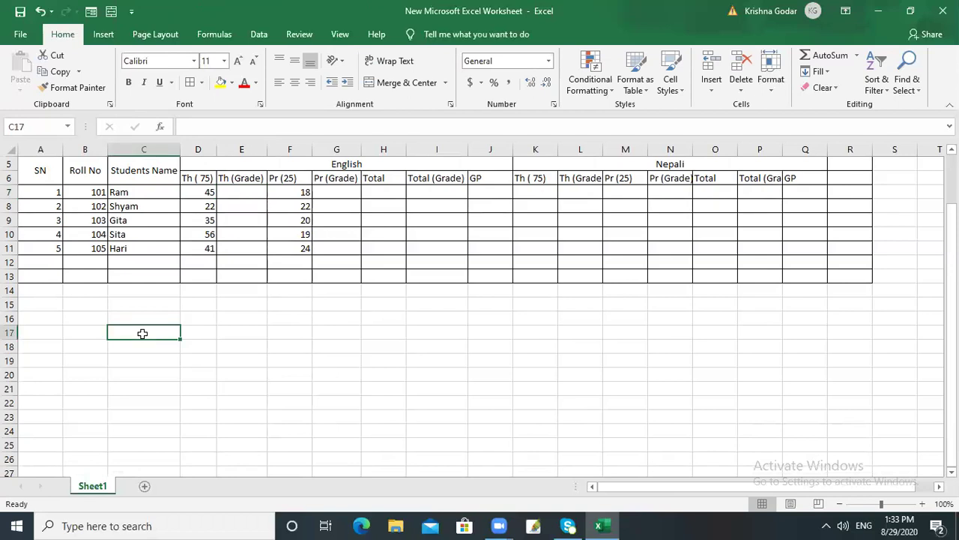
text(Grade)
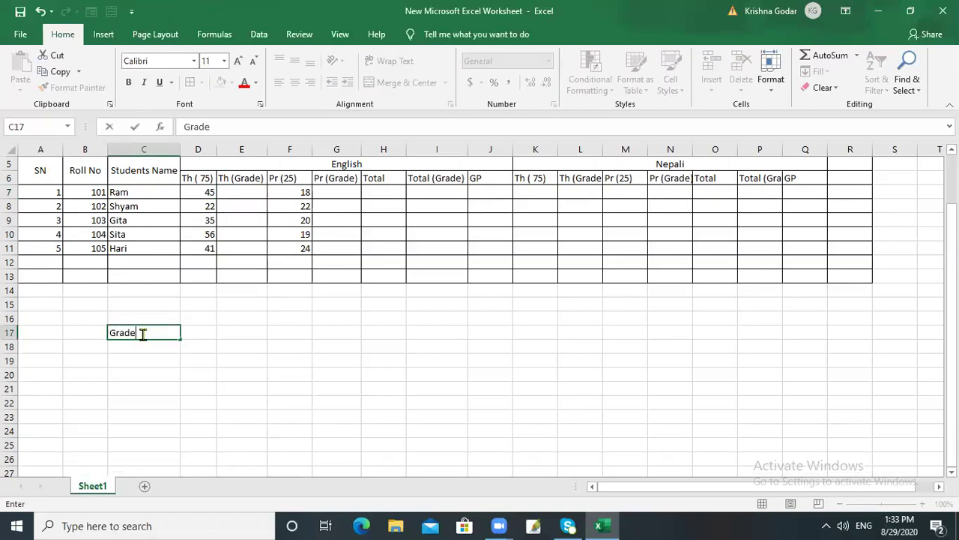
text( Table)
- Enter Min Value as the first column heading of the grade table in C18
click(90, 349)
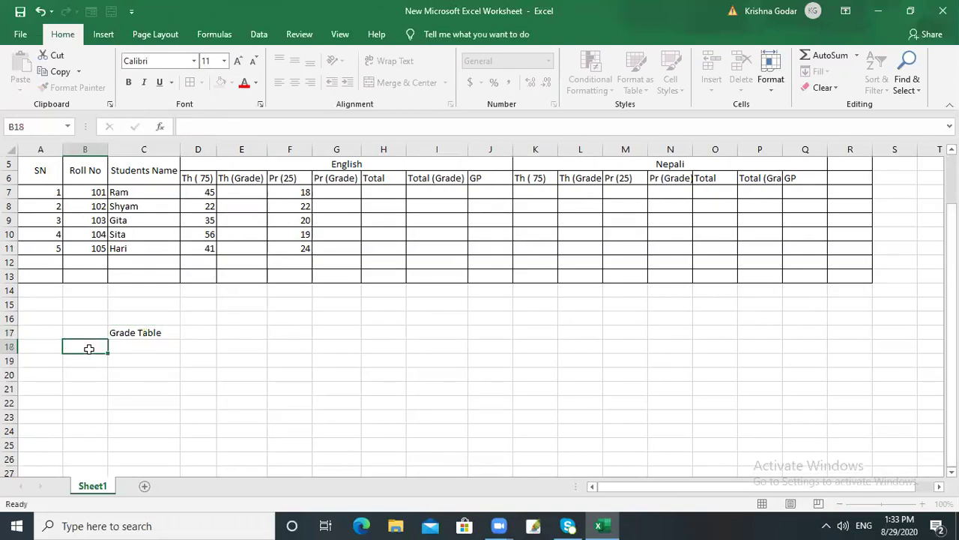
click(129, 348)
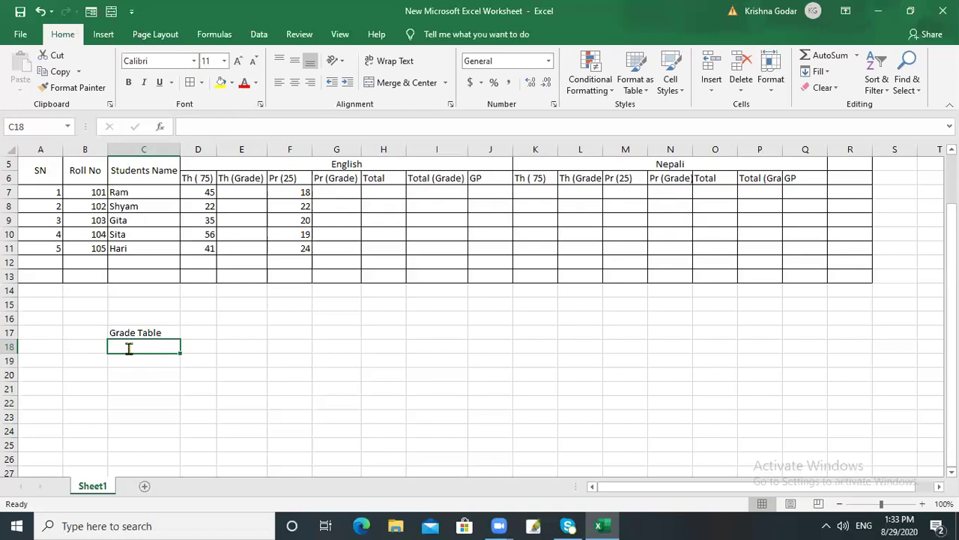
text(Min)
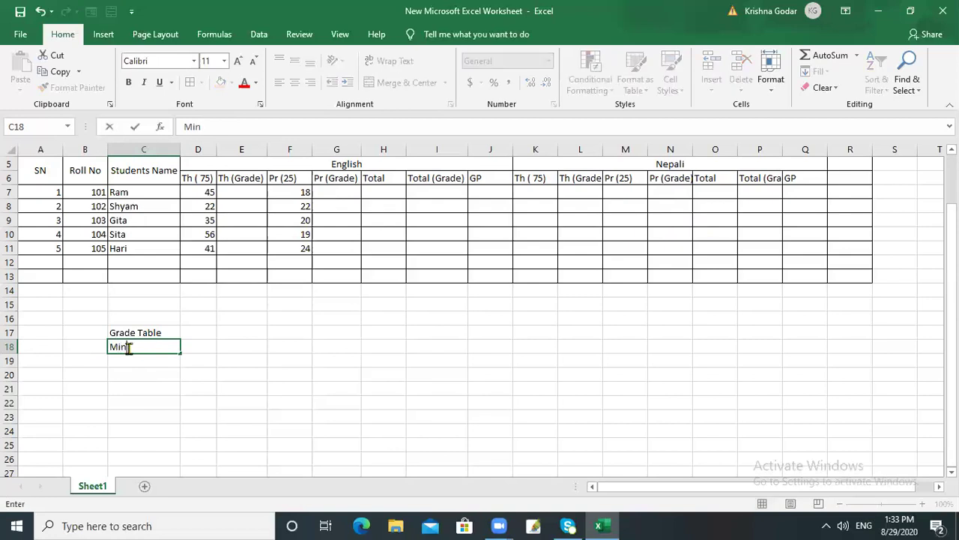
text( R)
key(BackSpace)
text(V)
text(alue)
- Enter the full-marks headings F.M :25, F.M : 50, F.M : 75 and F.M : 100 in D18:G18
click(202, 346)
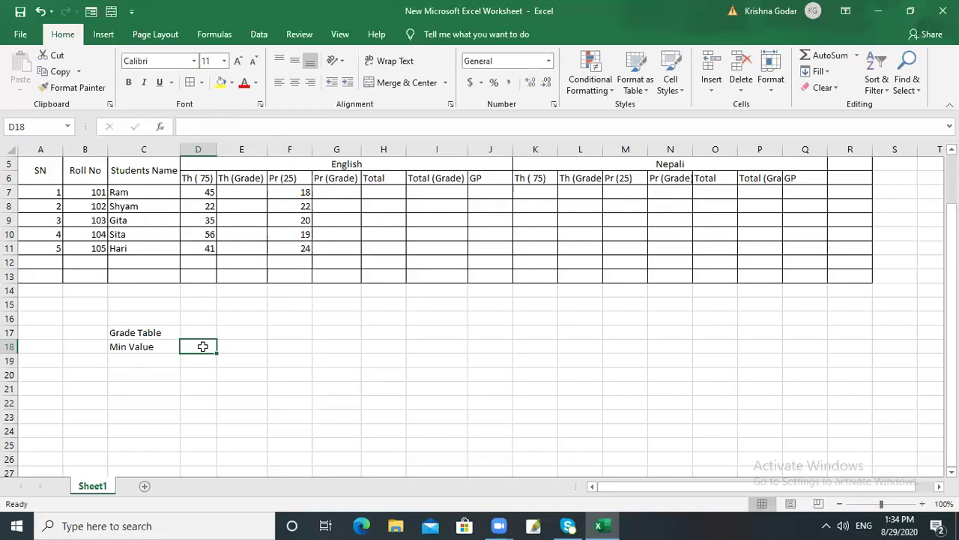
text(F)
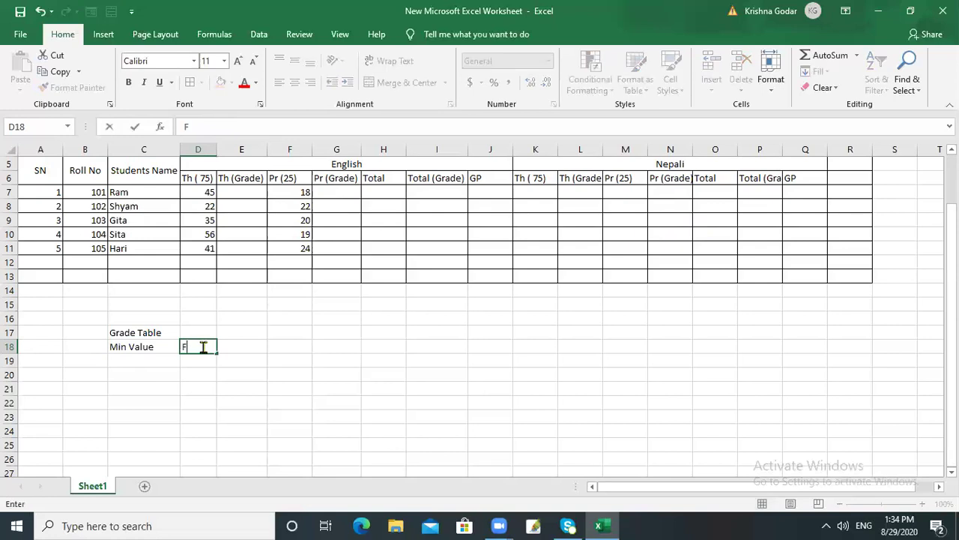
text(.M :25)
click(245, 347)
text(F.M :)
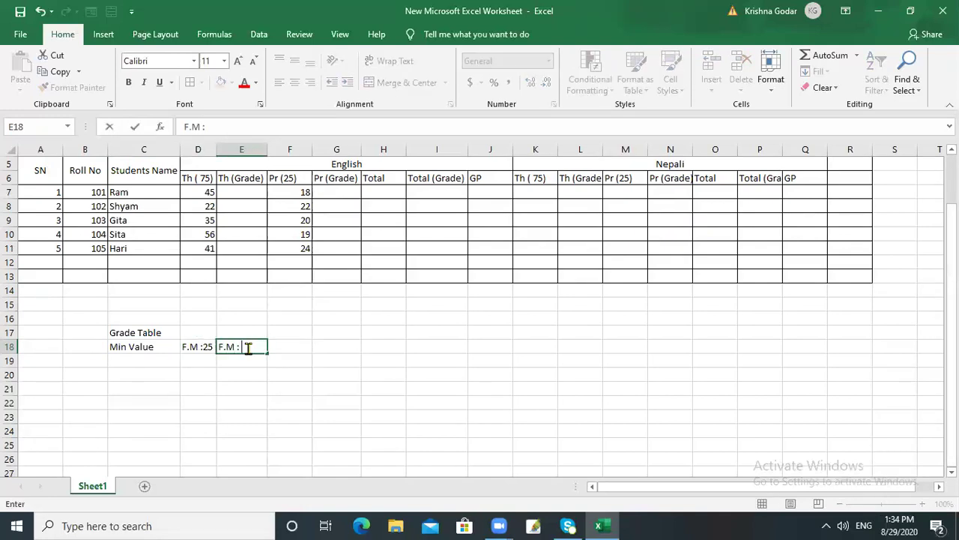
text( 50)
key(Tab)
text(F:)
key(BackSpace)
text(.M)
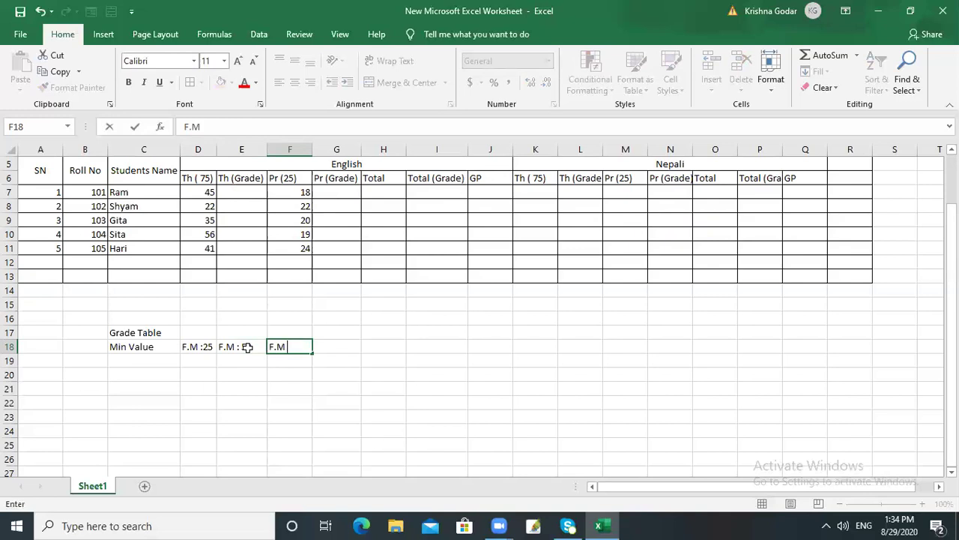
text( : 75)
click(331, 351)
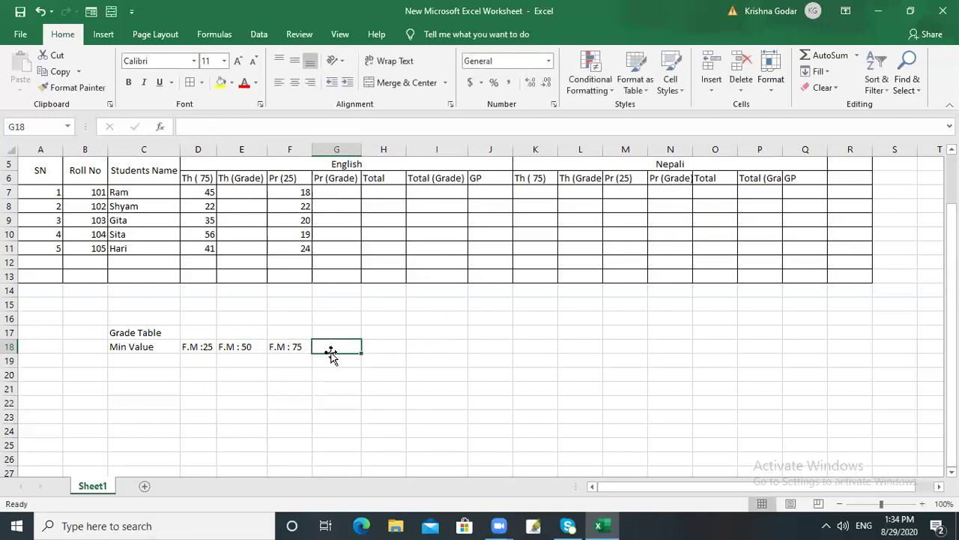
text(F.M : 100)
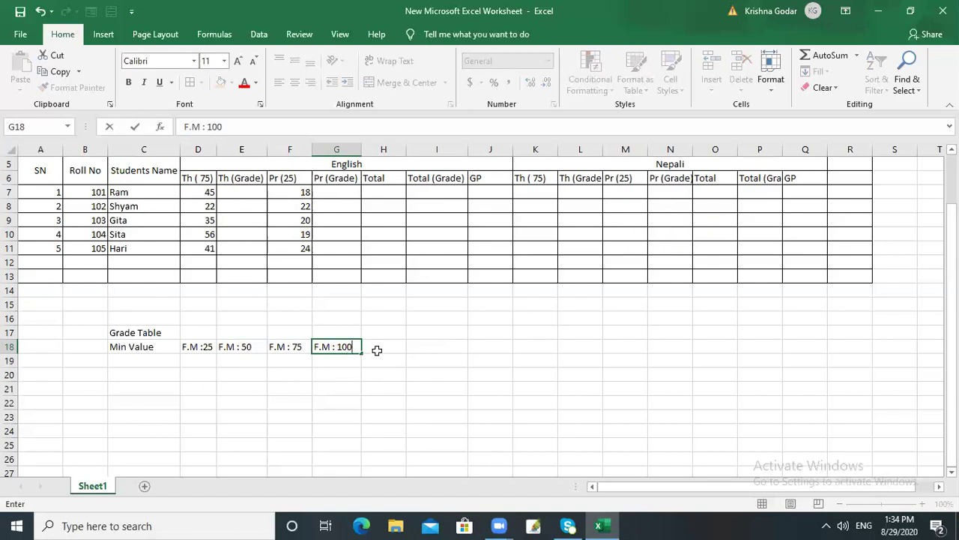
- Add the headings Grade in H18 and Grade Point in I18 to complete the grade table's header row
click(379, 346)
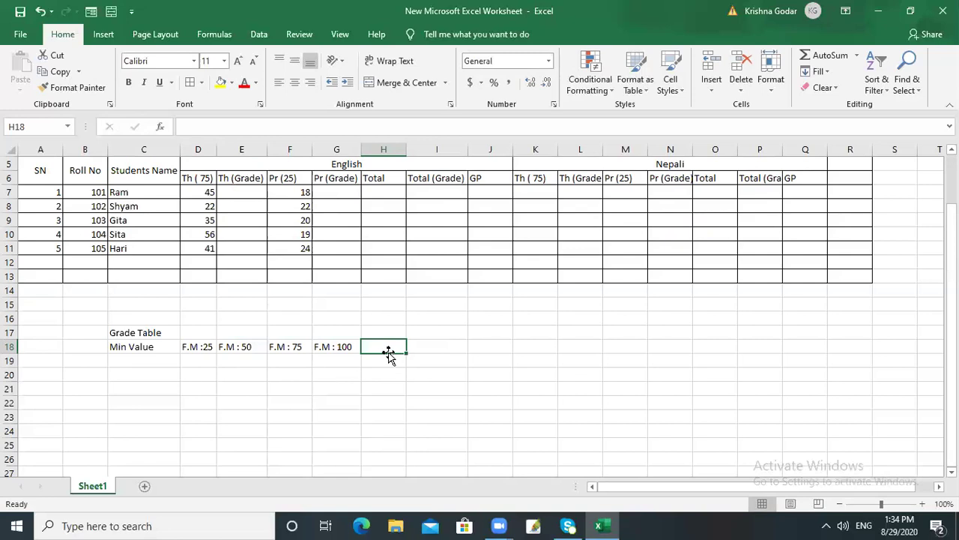
text(Grade)
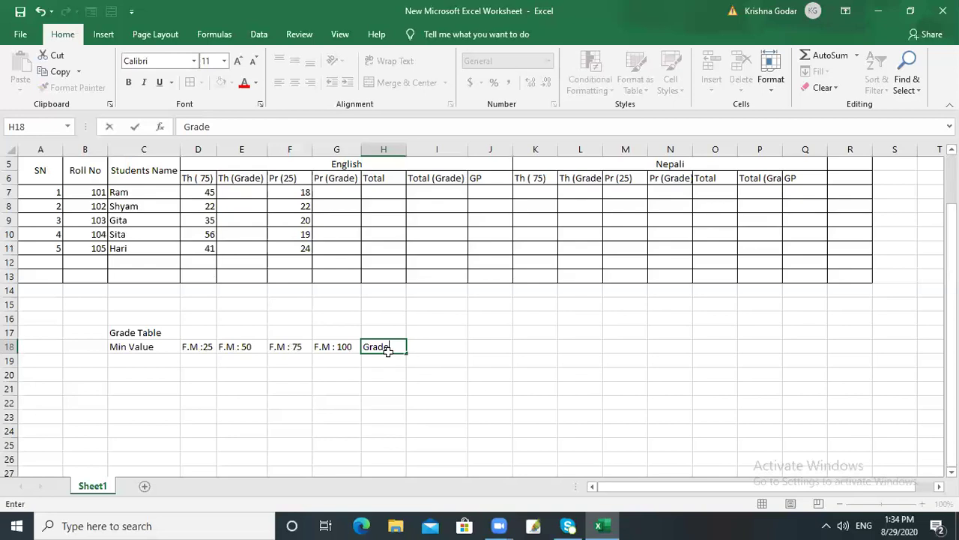
key(Tab)
text(G)
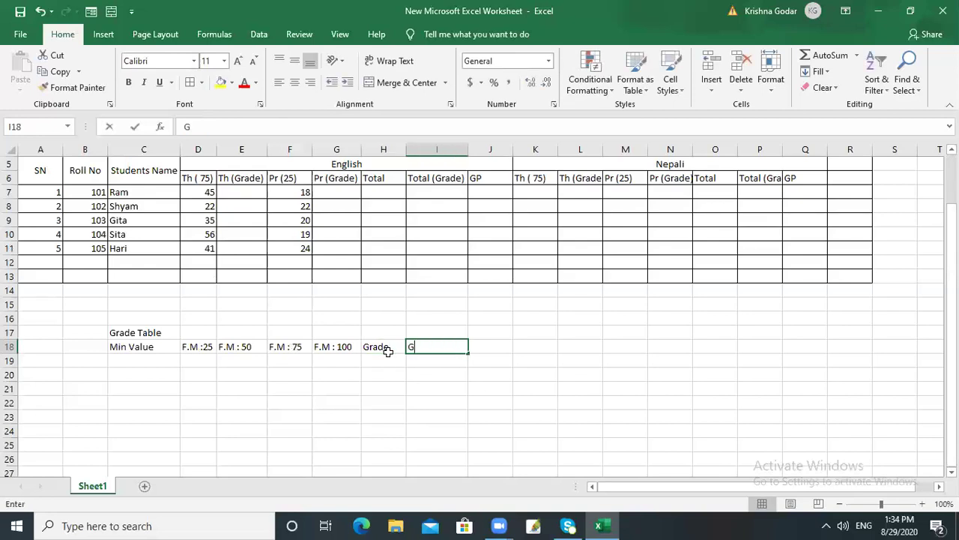
text(rade G)
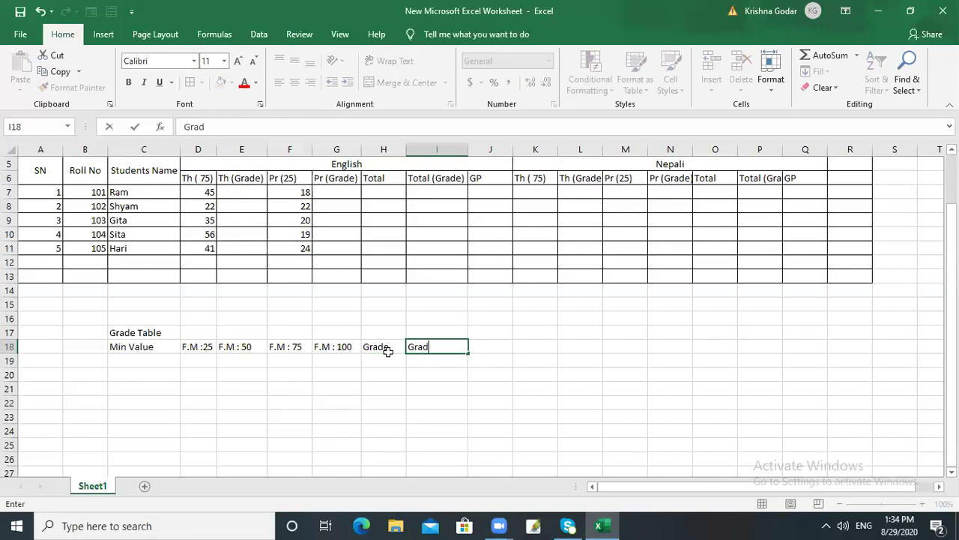
key(BackSpace)
text(Point)
click(131, 349)
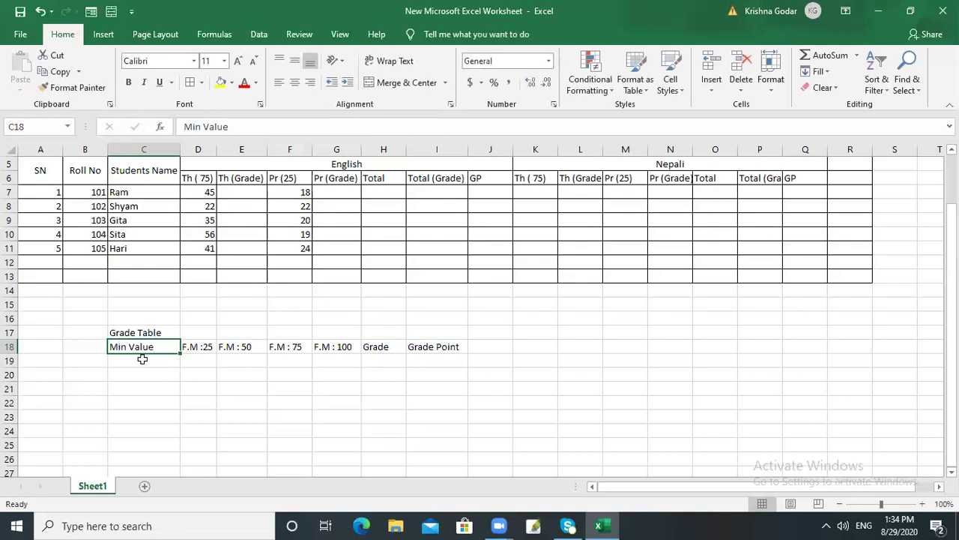
click(144, 360)
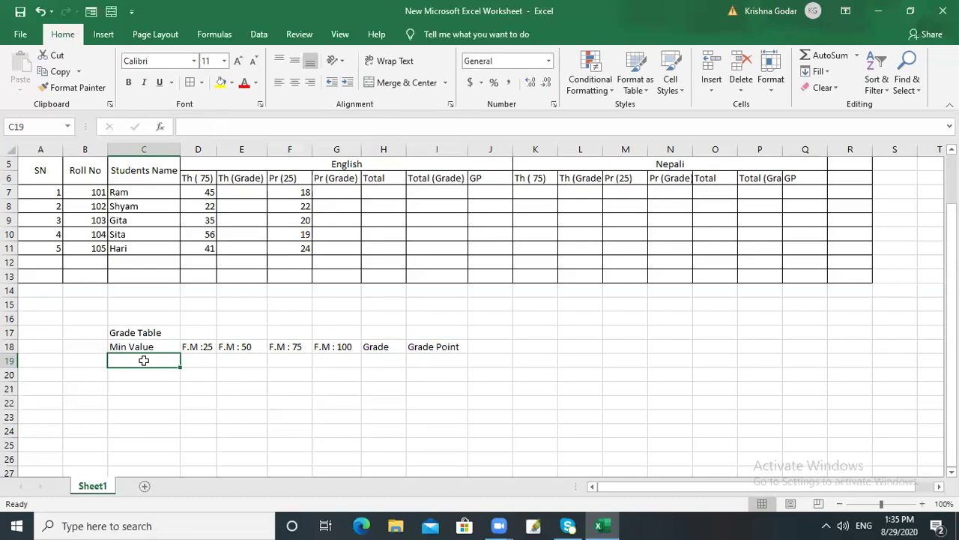
- Enter the Min Value thresholds 0.001, 0.2, 0.3, 0.4, 0.5, 0.6, 0.7, 0.8 and 0.9 in C19:C27 of the grade table
text(0.001)
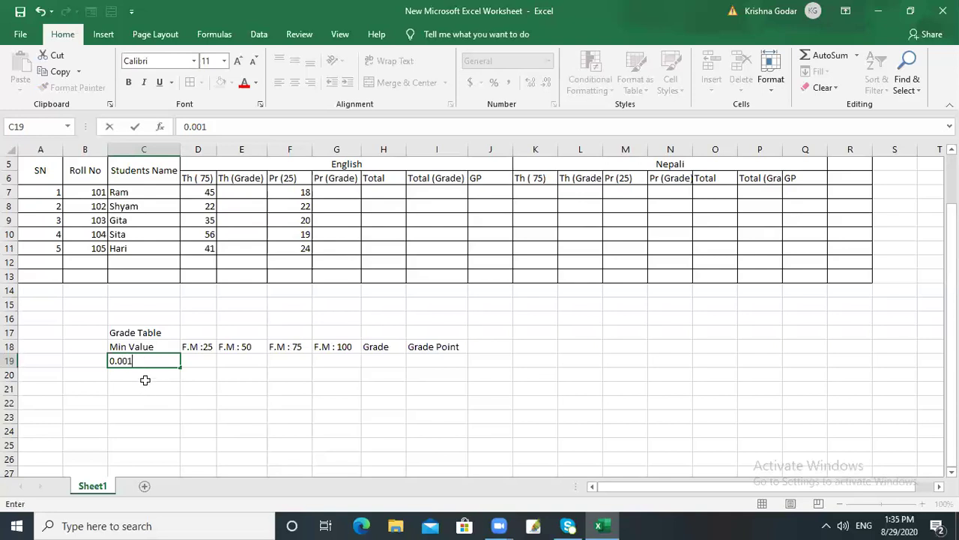
key(Return)
click(160, 359)
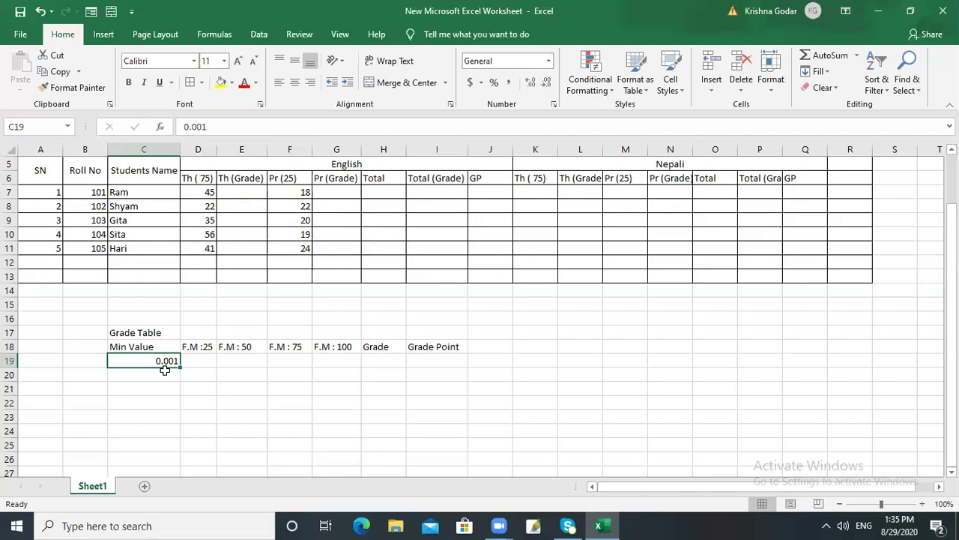
click(162, 374)
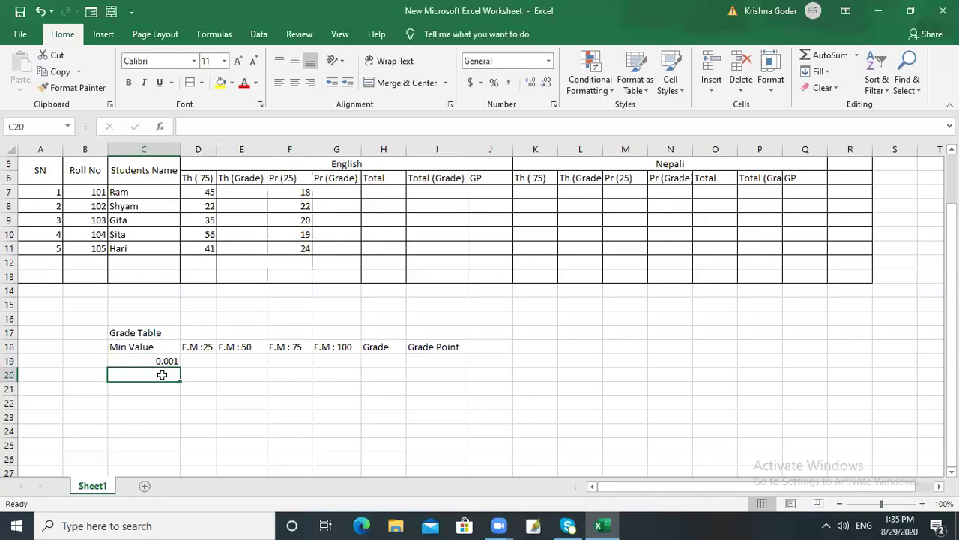
text(0.2)
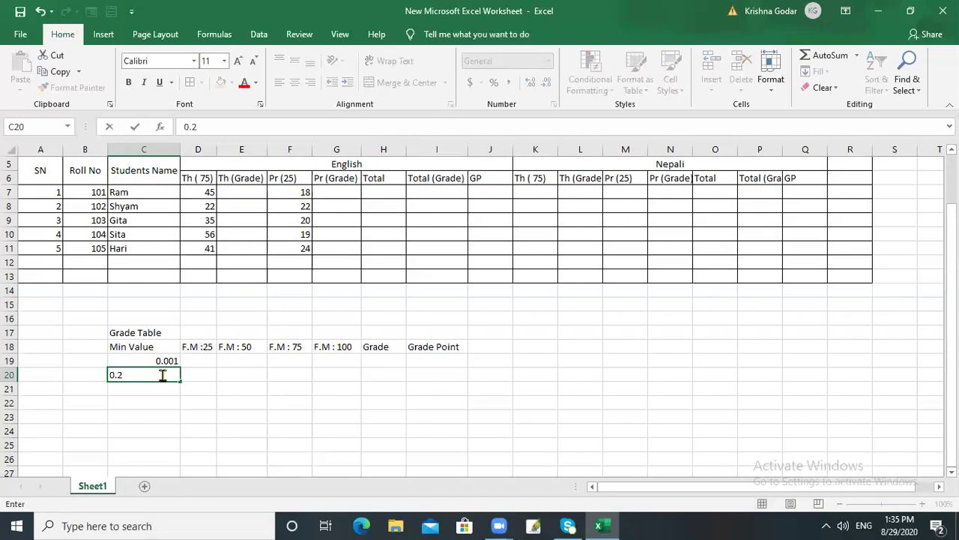
key(Return)
text(0.3)
key(ctrl+Return)
key(Return)
text(0.4)
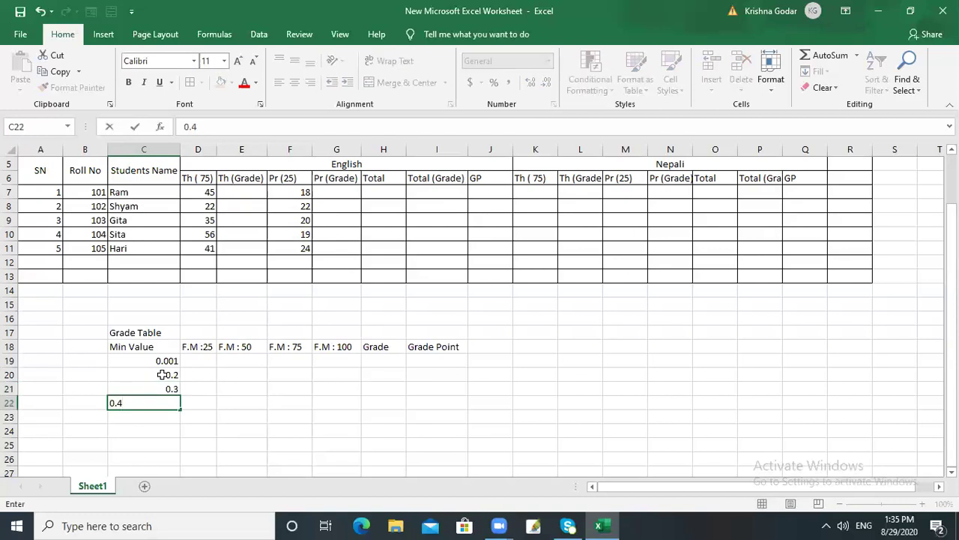
key(Return)
text(0.5)
key(Return)
text(0.6)
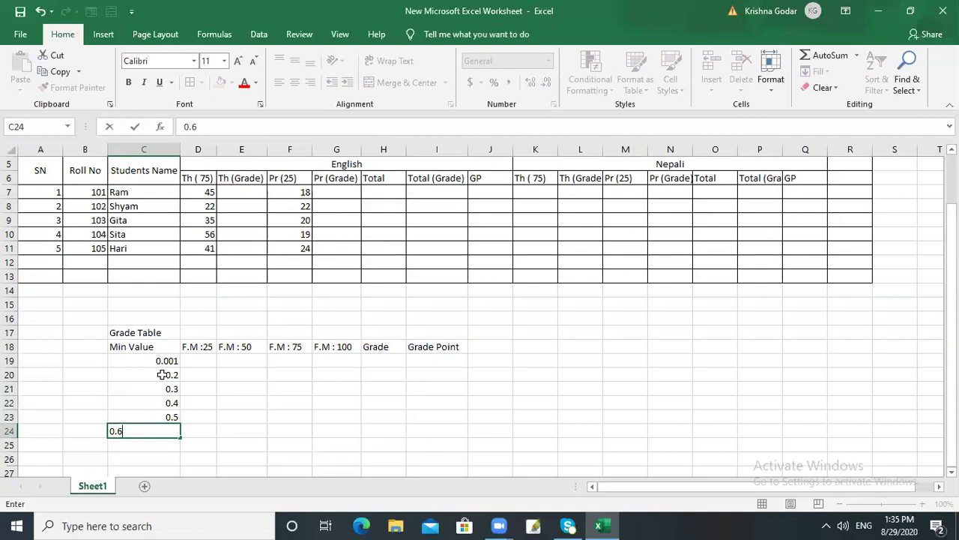
key(Return)
text(0.7)
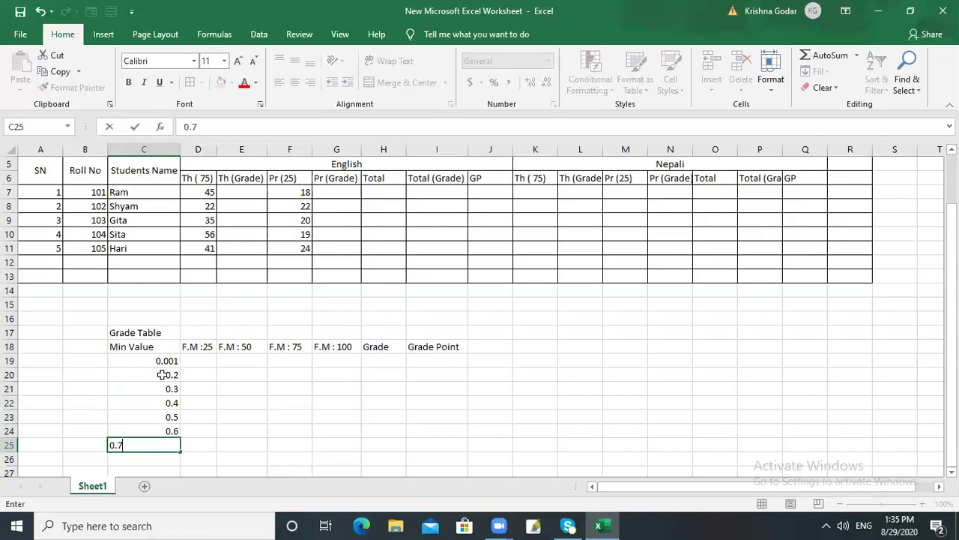
key(Return)
text(0.8)
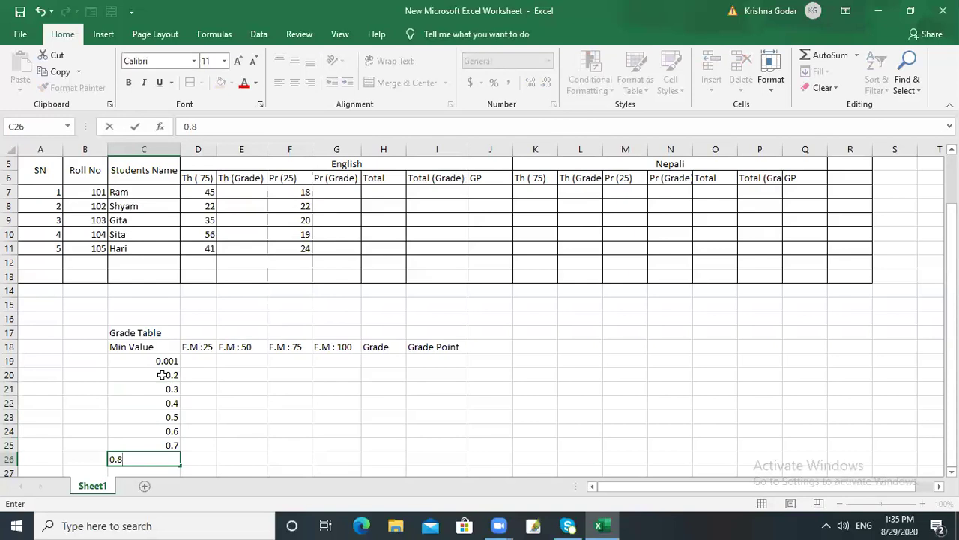
key(Return)
text(0.9)
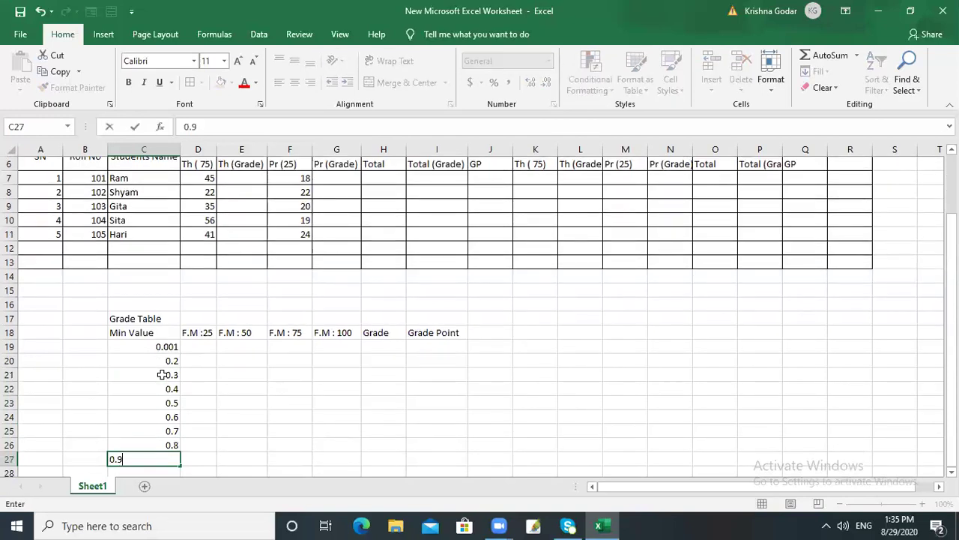
click(193, 347)
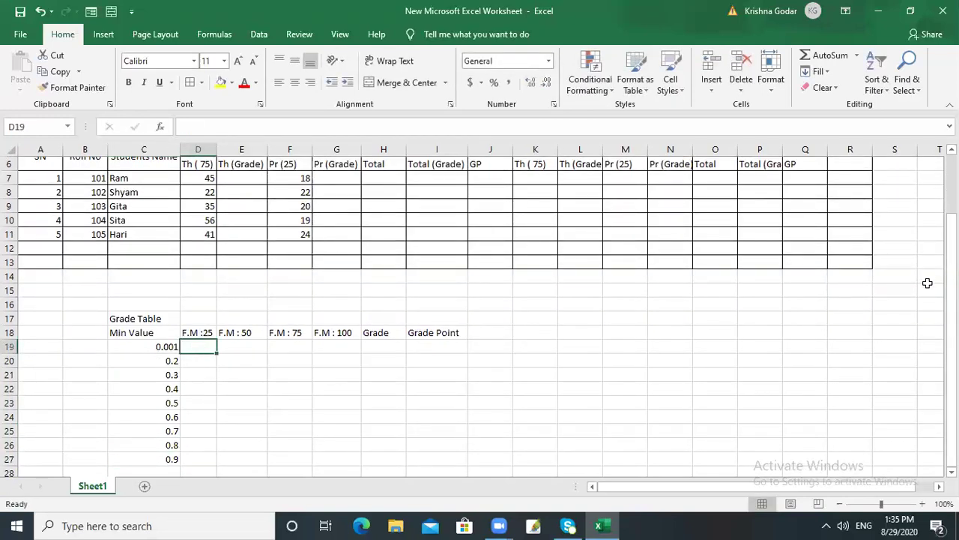
drag(952, 231, 952, 230)
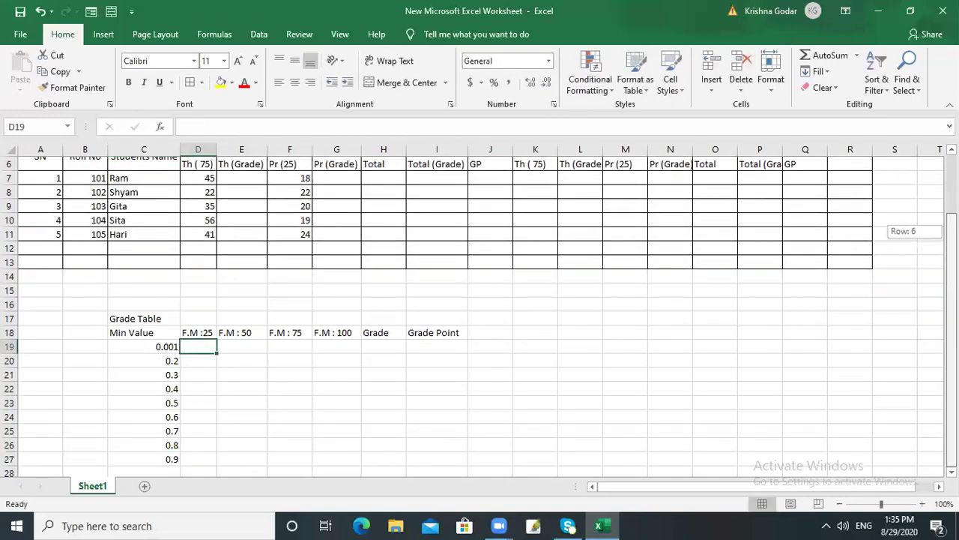
click(166, 358)
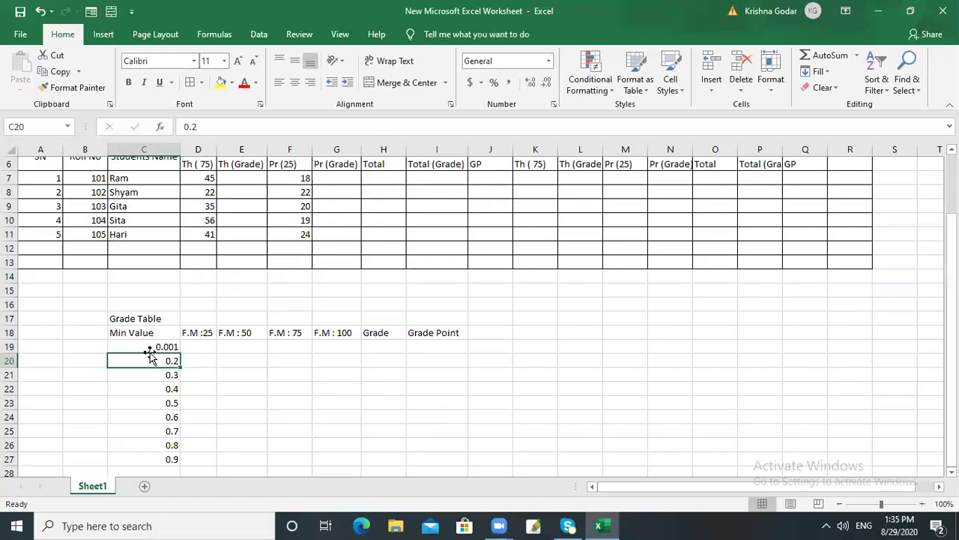
click(136, 347)
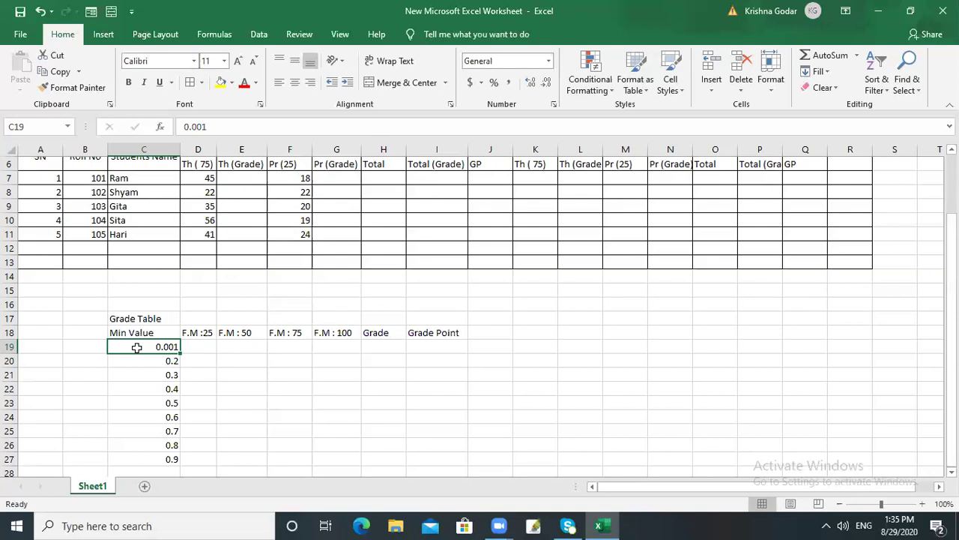
click(167, 361)
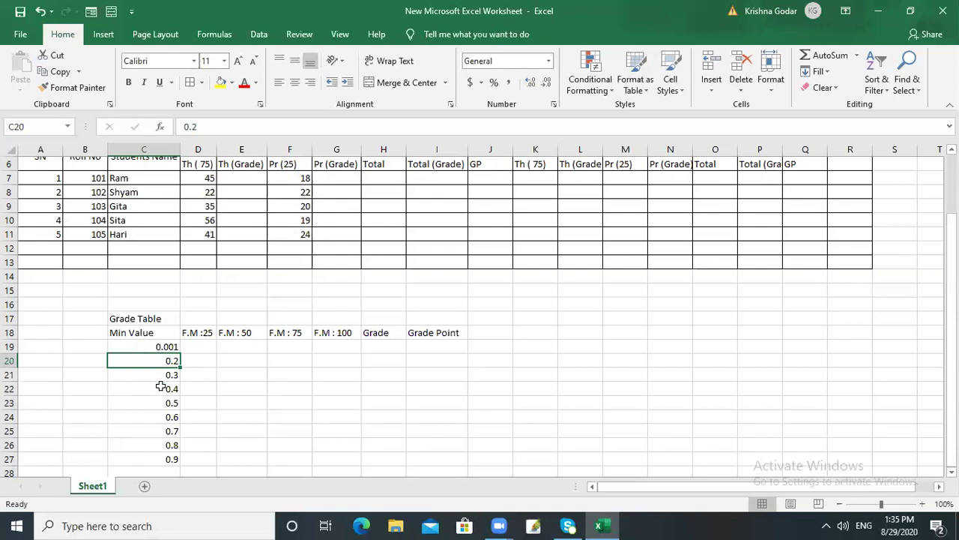
- Calculate the F.M :25 column by entering =C19*25 in D19 and filling the formula down to D27
click(197, 346)
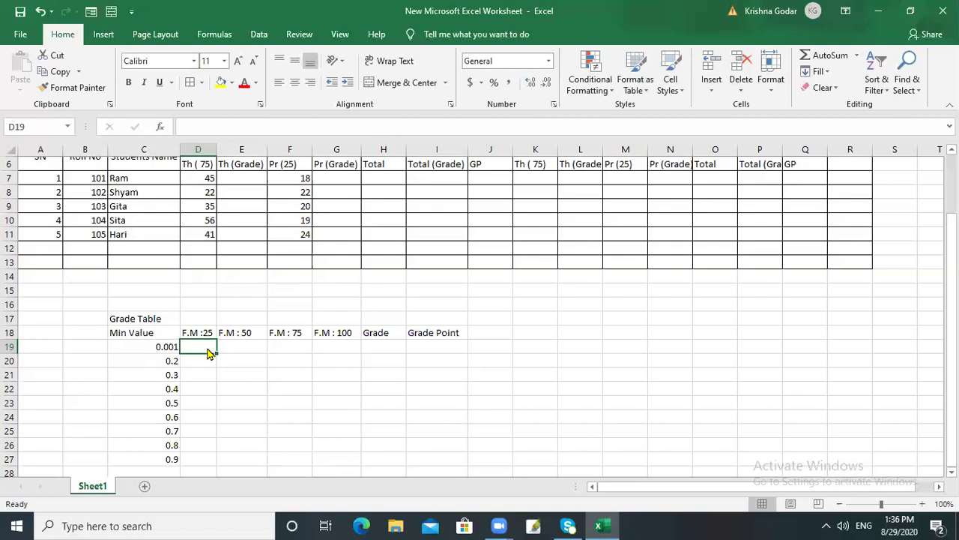
text(=)
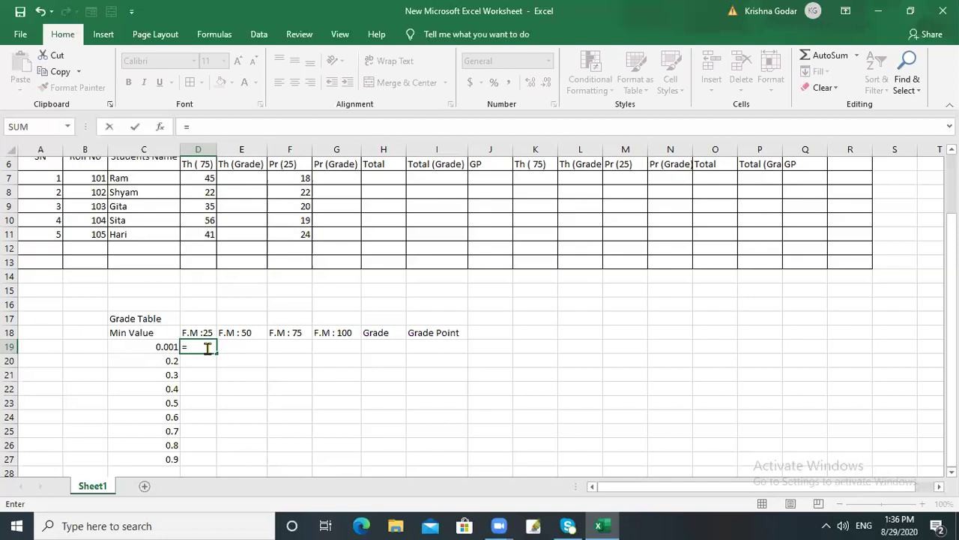
click(166, 347)
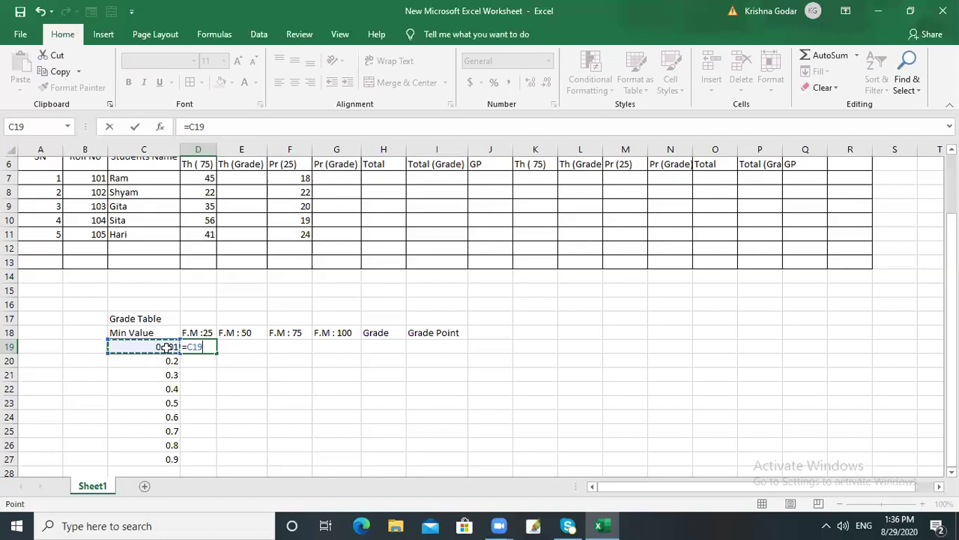
text(*25)
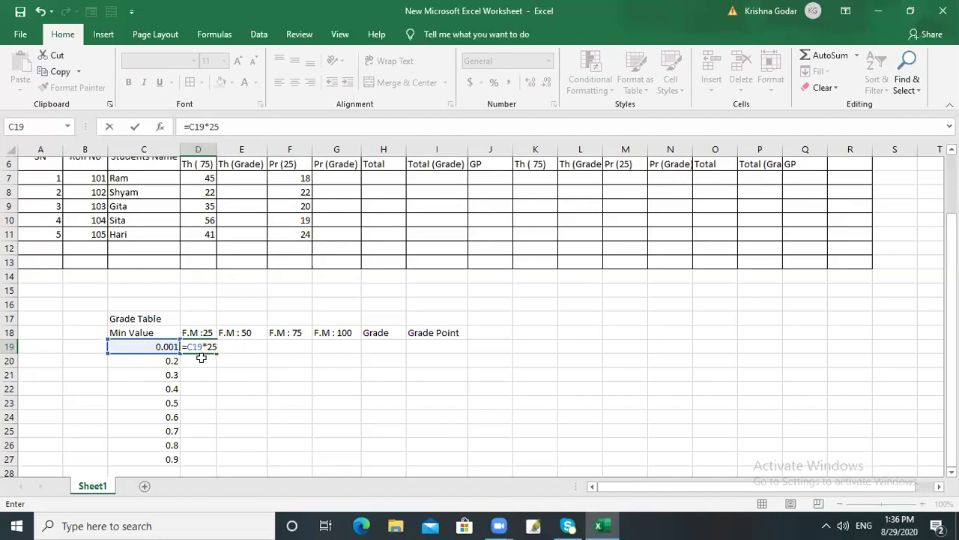
key(Return)
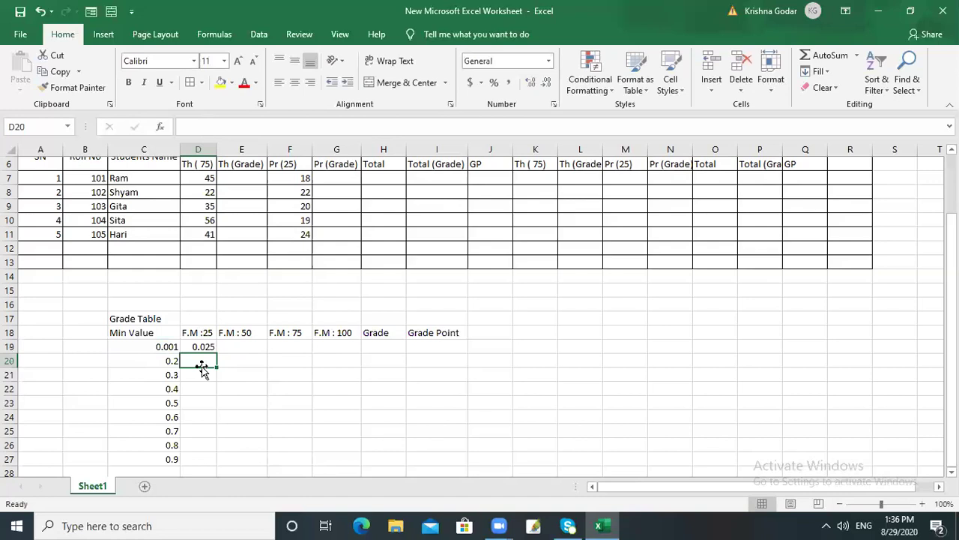
click(206, 348)
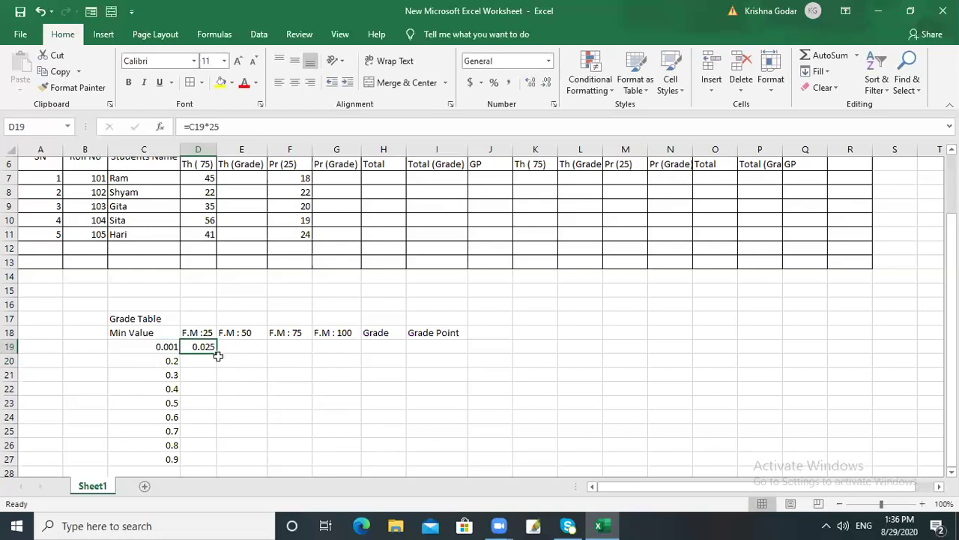
drag(218, 355, 218, 460)
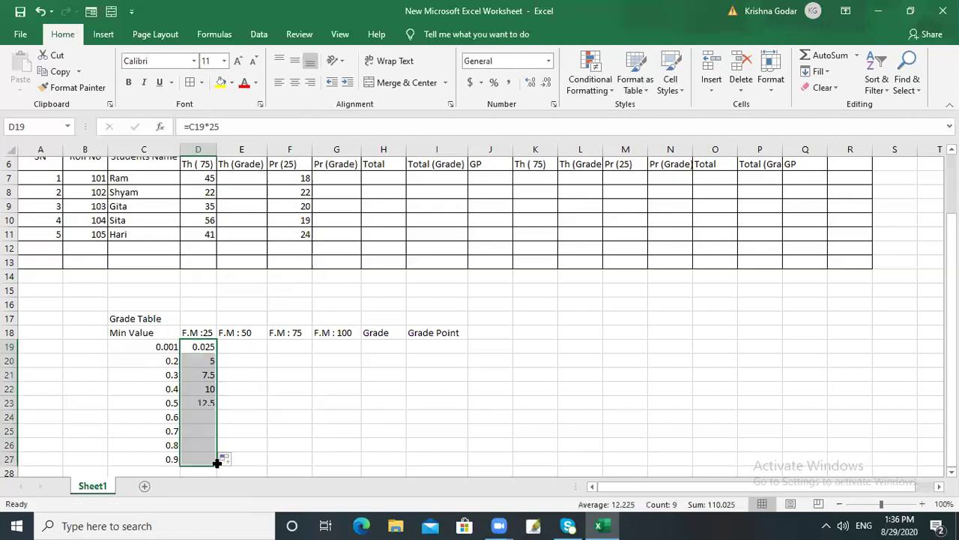
click(204, 349)
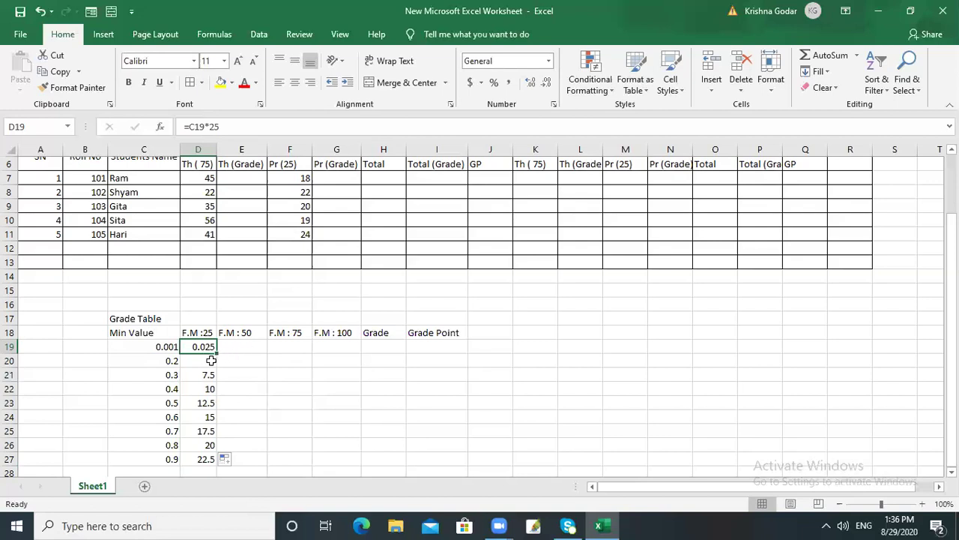
click(211, 360)
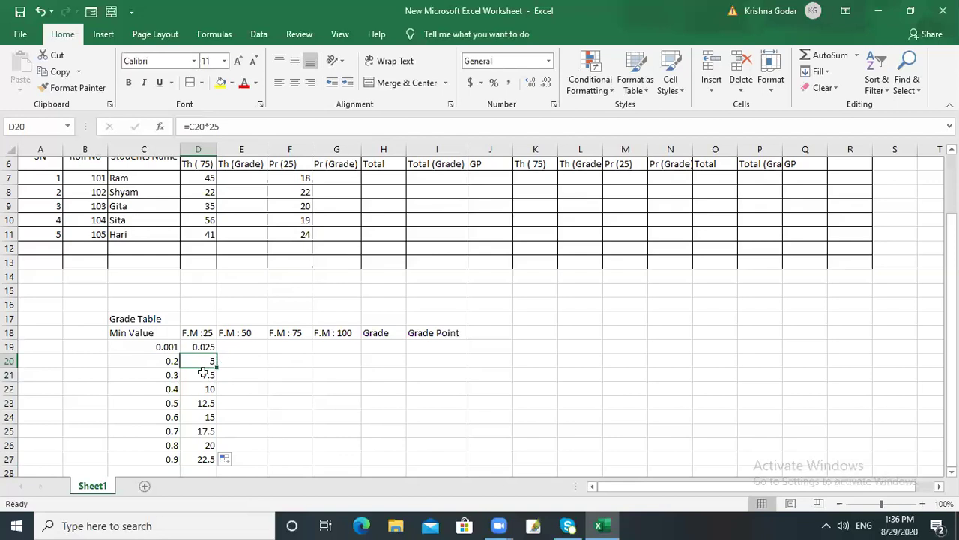
- Calculate the F.M : 50 column by entering =C19*50 in E19 and filling the formula down to E27
click(241, 346)
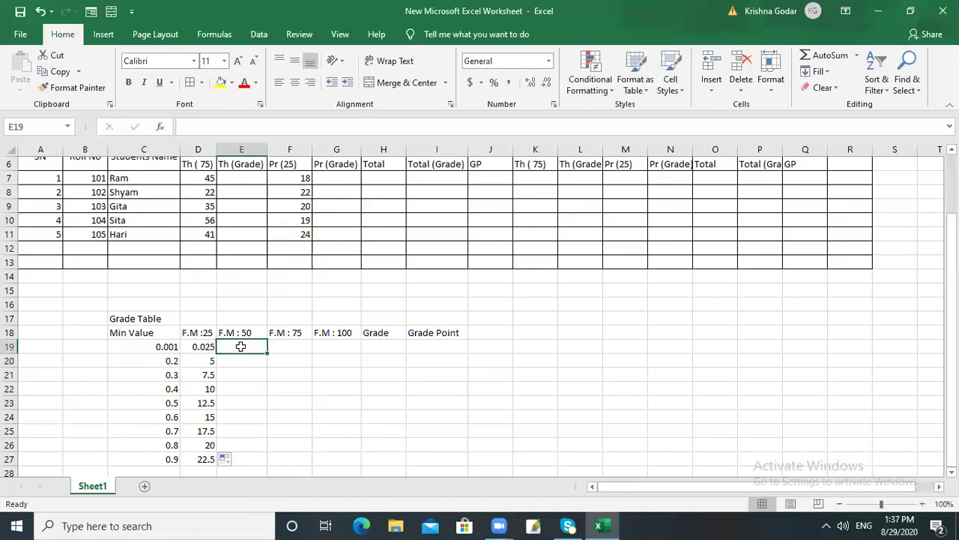
text(=)
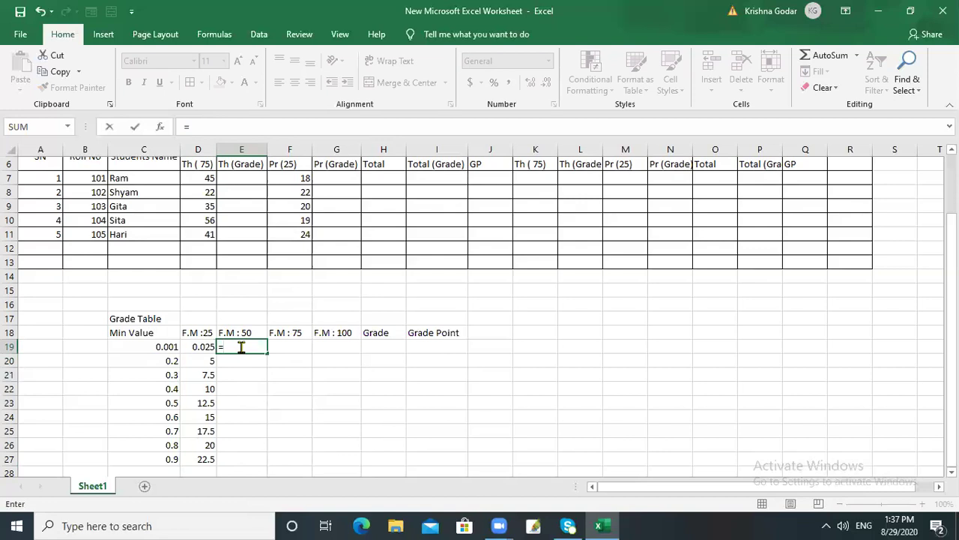
click(157, 345)
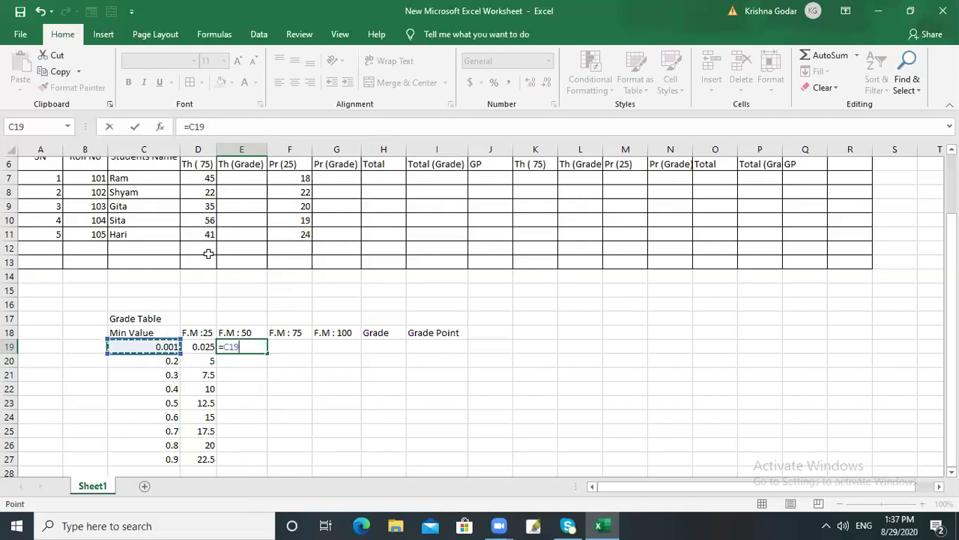
text(*)
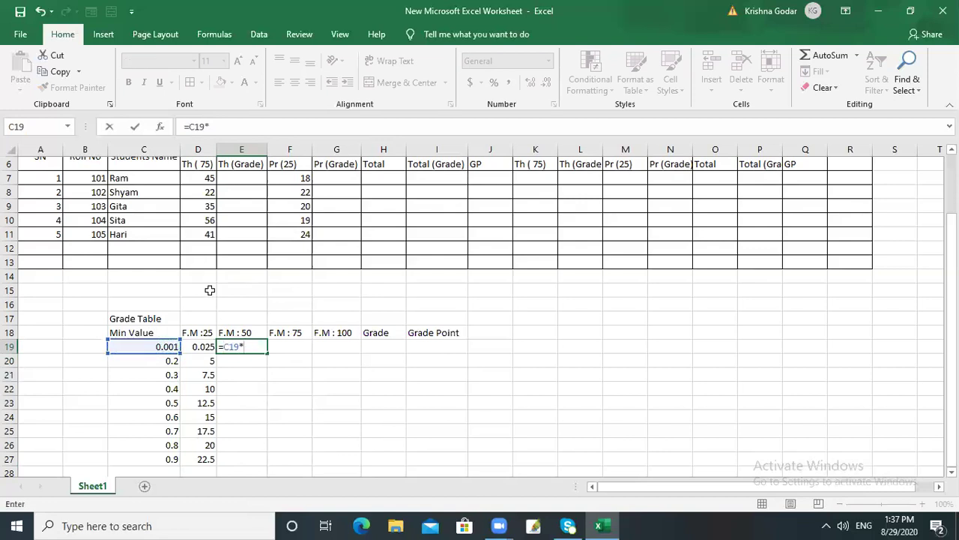
text(50)
key(Return)
click(247, 344)
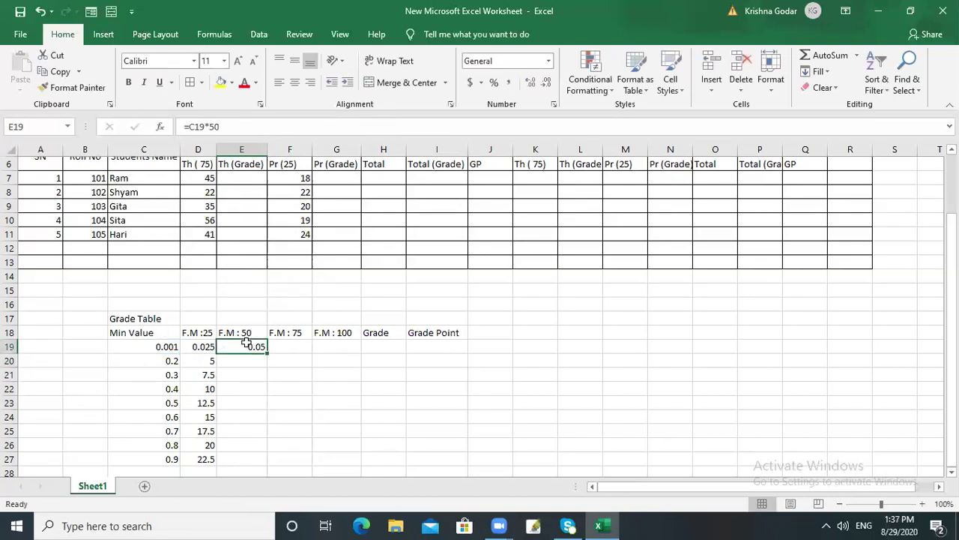
drag(268, 356, 264, 460)
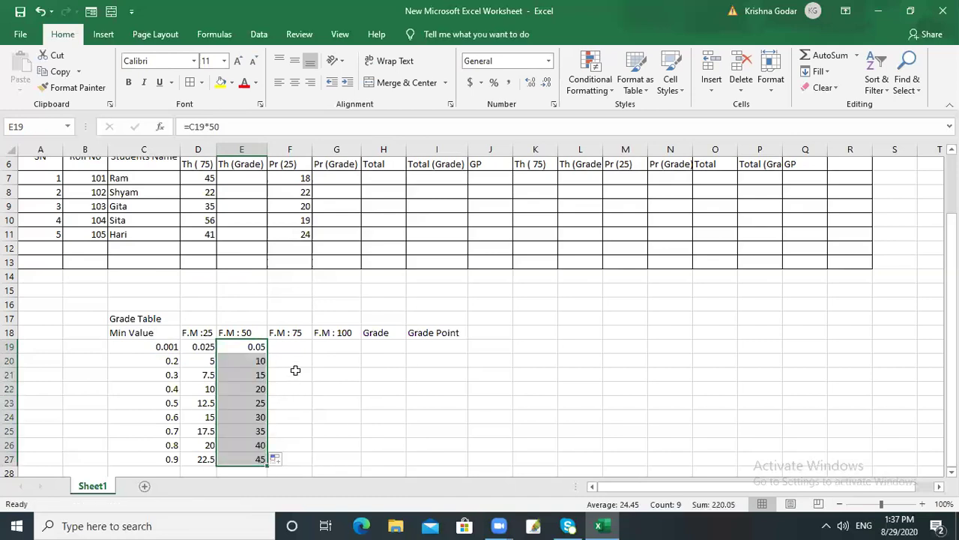
click(202, 362)
click(252, 357)
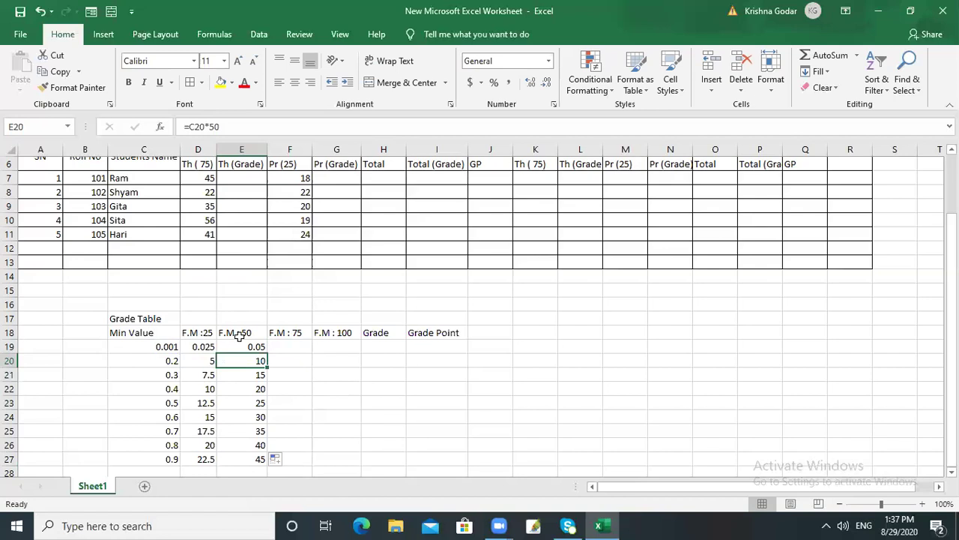
- Calculate the F.M : 75 column by entering =C19*75 in F19 and filling the formula down to F27
click(278, 344)
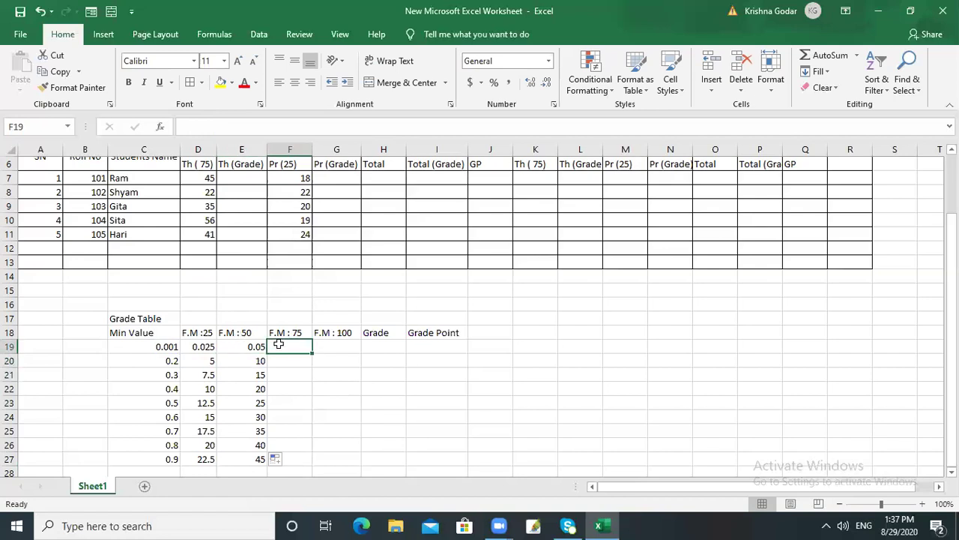
text(=)
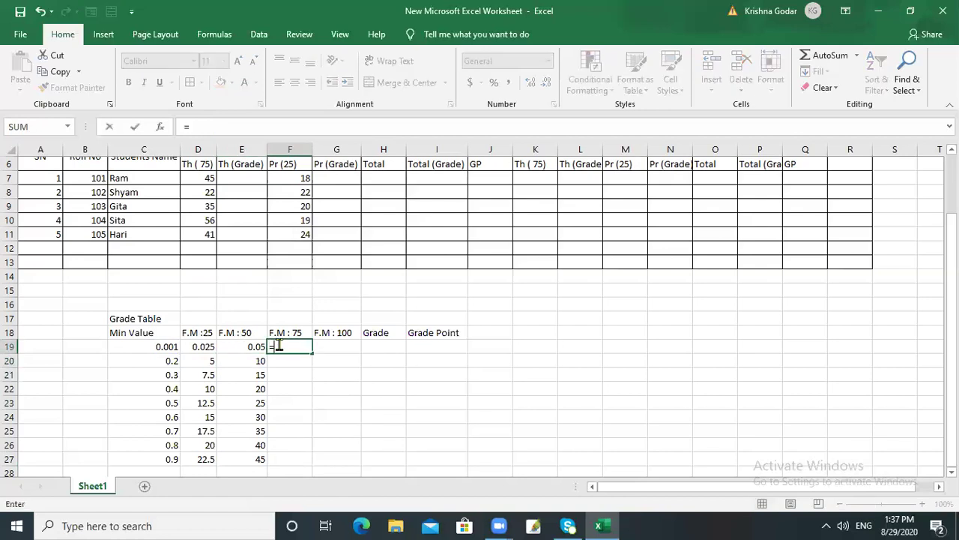
click(155, 345)
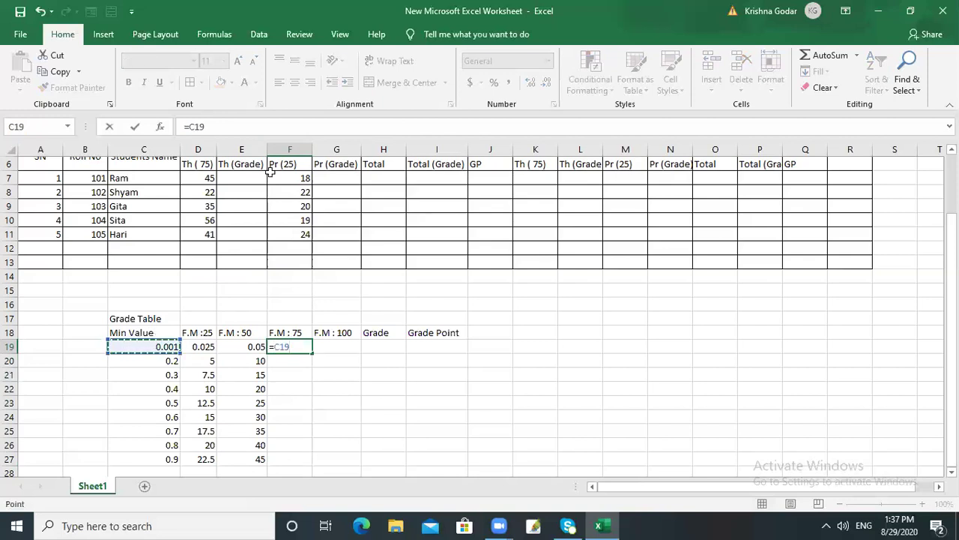
text(*75)
key(Return)
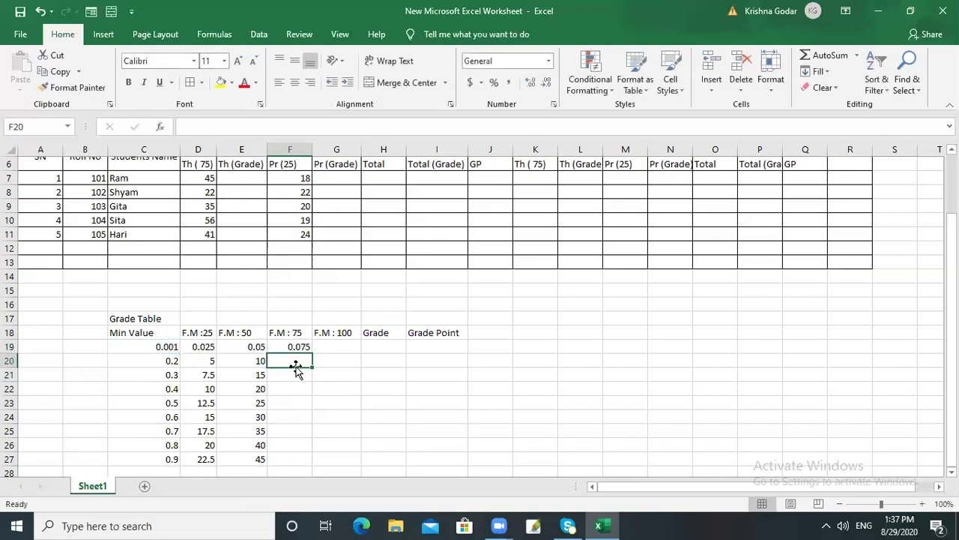
click(289, 346)
drag(312, 354, 312, 462)
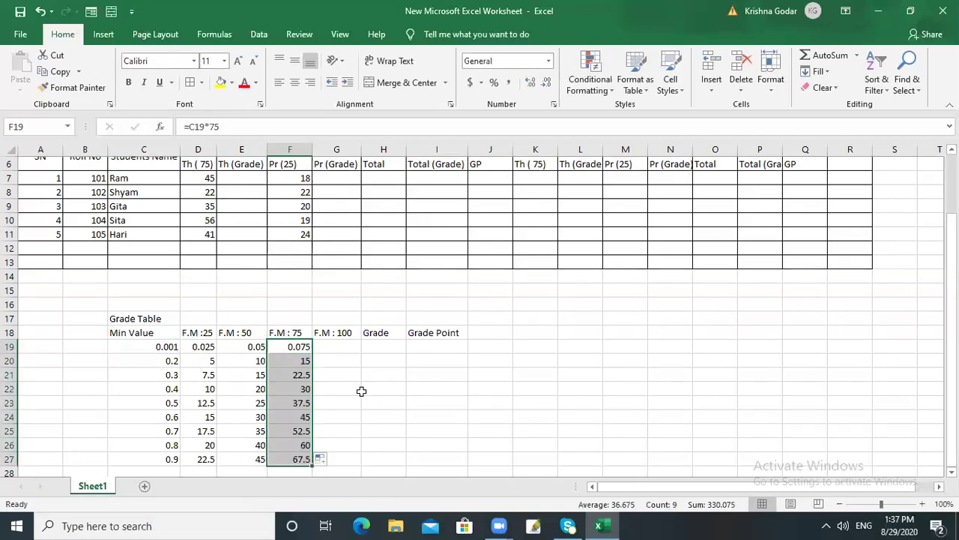
- Calculate the F.M : 100 column by entering =C19*100 in G19 and filling the formula down to G27
click(346, 345)
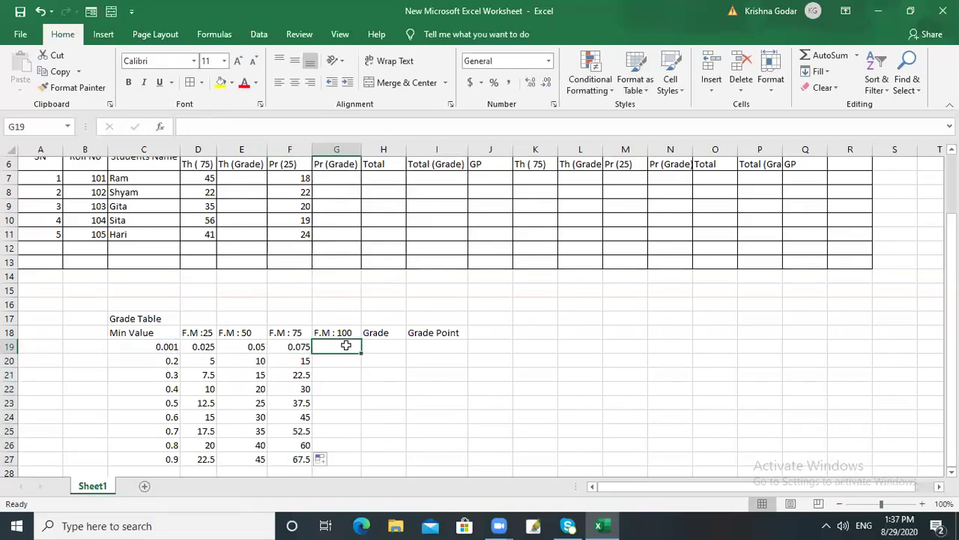
text(=)
click(154, 349)
text(*100)
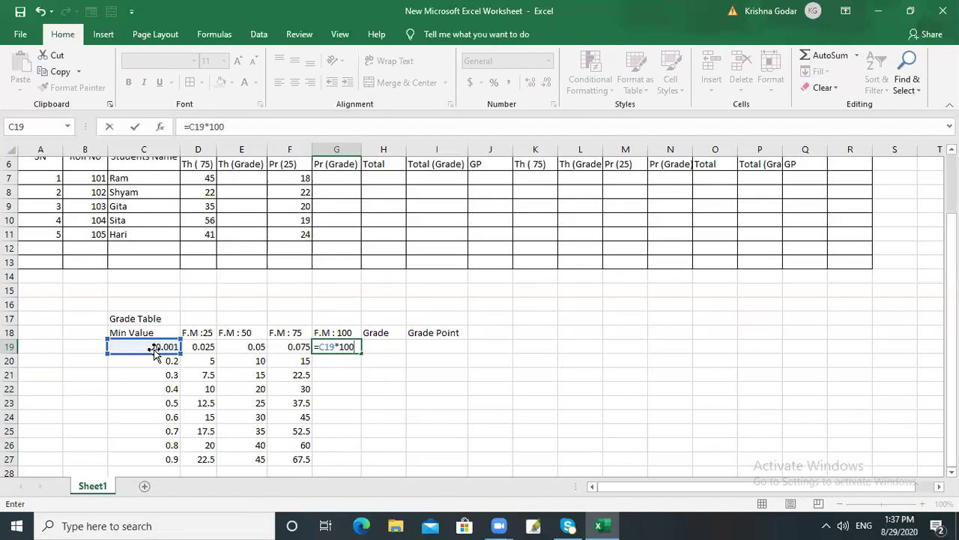
key(Return)
click(332, 346)
drag(362, 351, 359, 446)
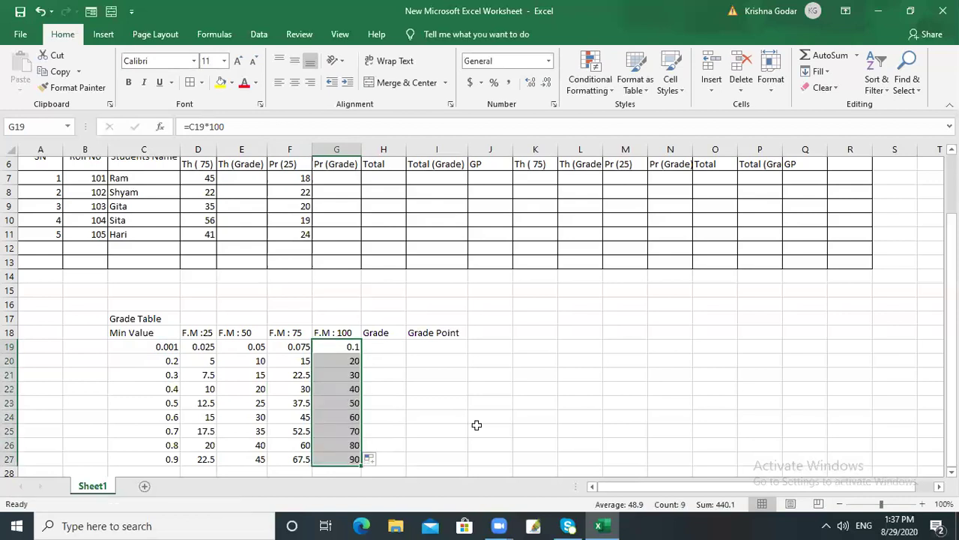
click(380, 352)
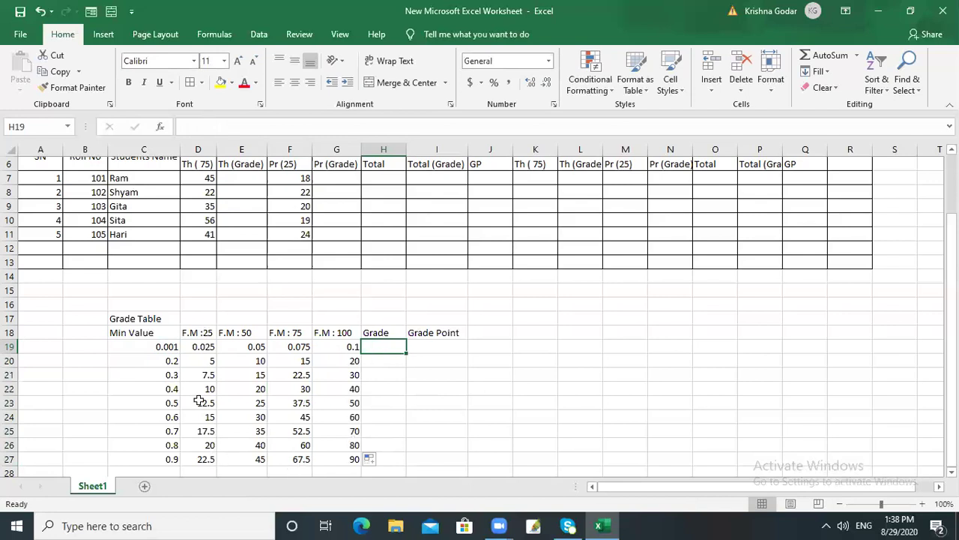
click(203, 460)
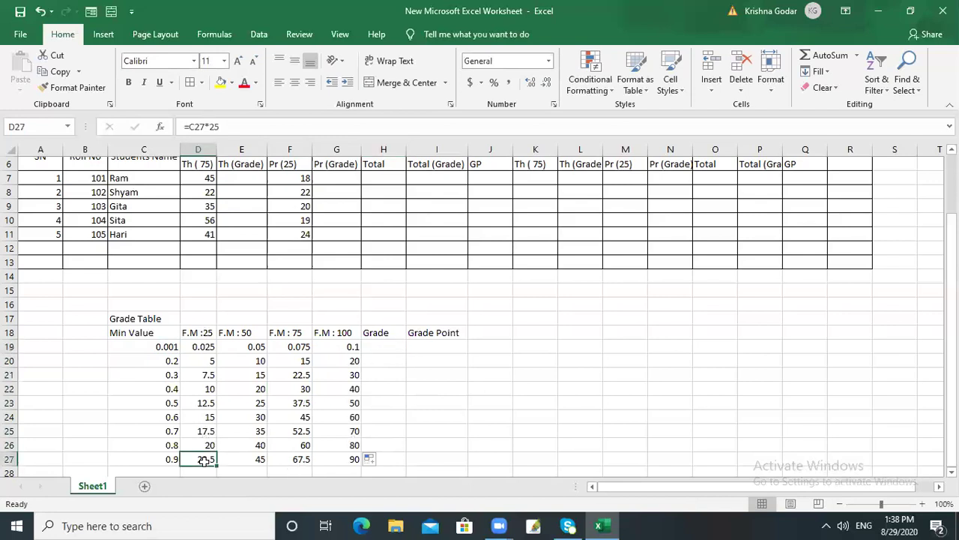
click(245, 461)
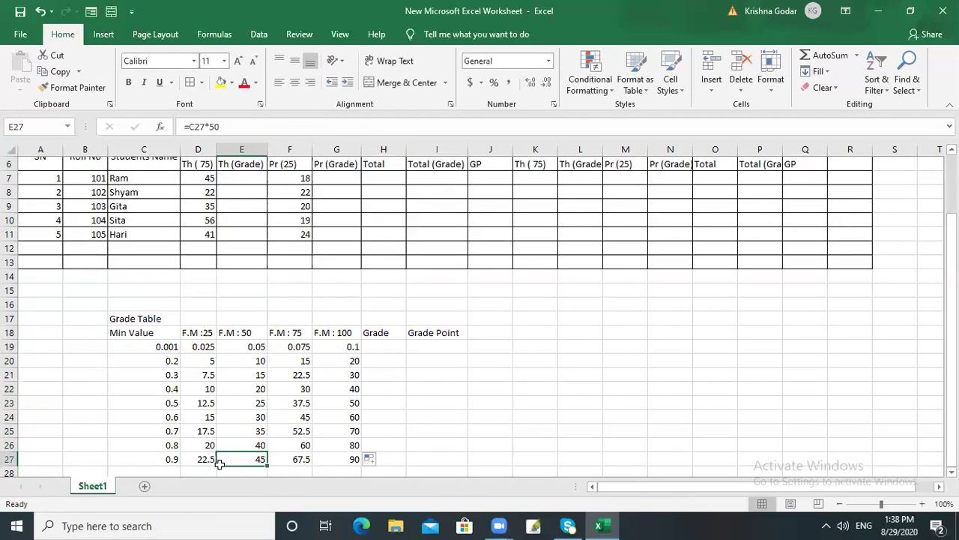
click(291, 456)
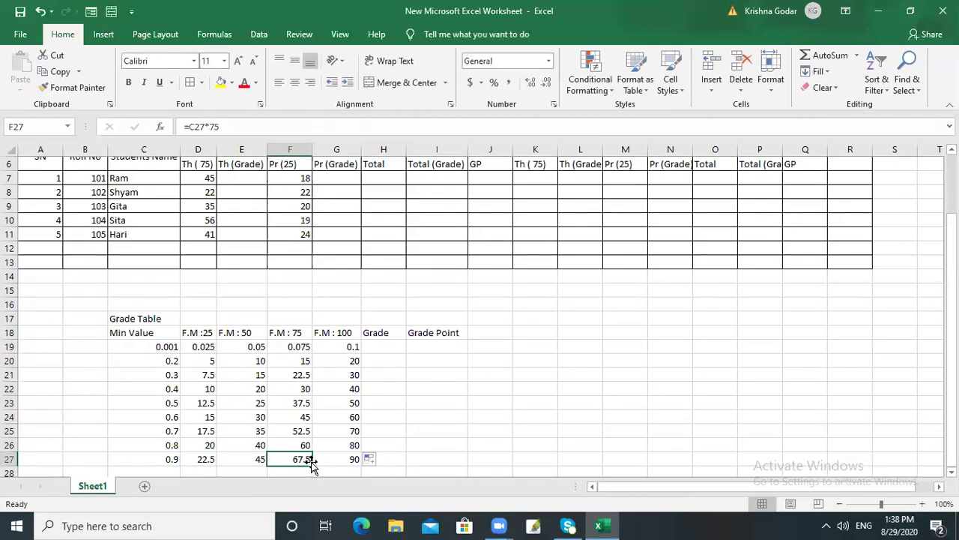
click(323, 461)
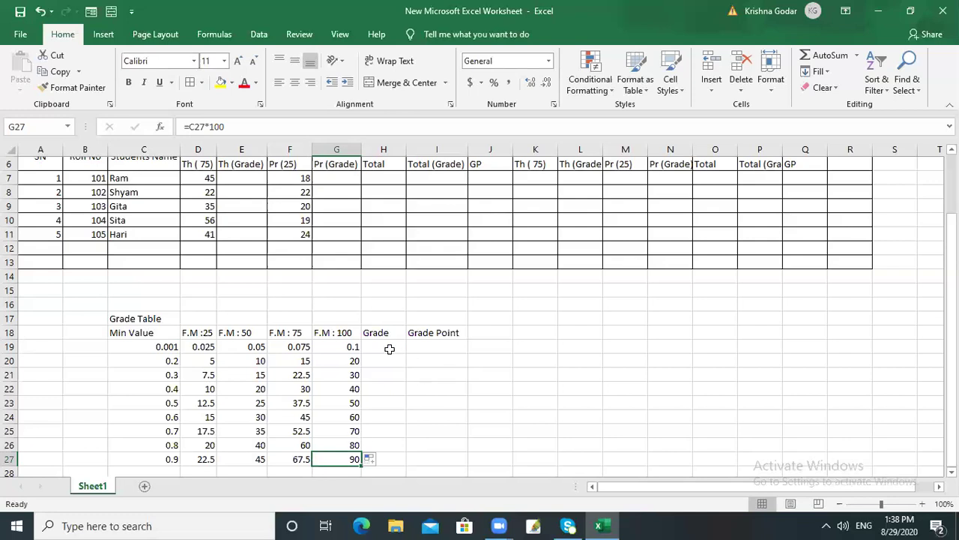
- Enter the grades E, D, D+, C, C+, B, B+, A and A+ in H19:H27 of the grade table
click(390, 348)
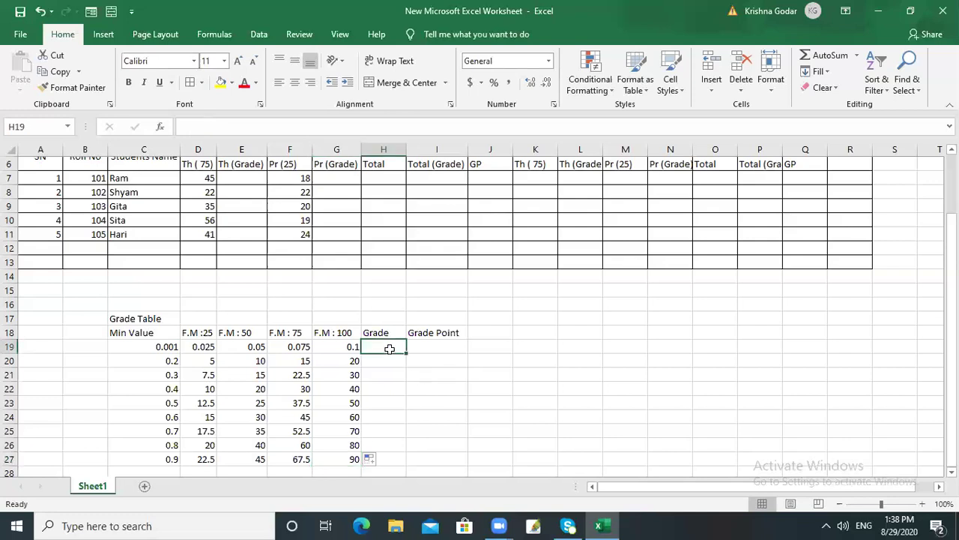
text(E)
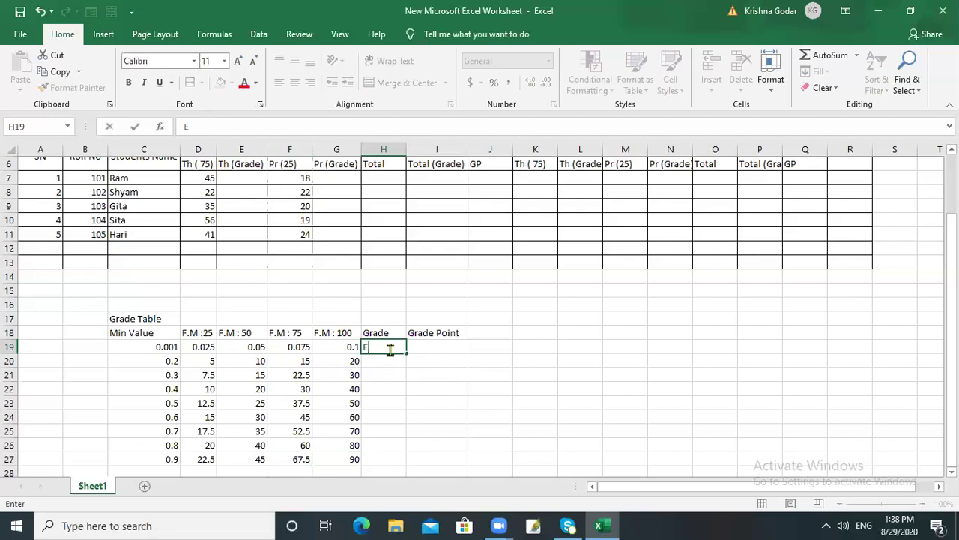
key(Return)
text(D)
key(Return)
text(D+)
key(Return)
key(Up)
key(Up)
key(Up)
key(Down)
click(382, 388)
text(C)
key(Return)
text(C)
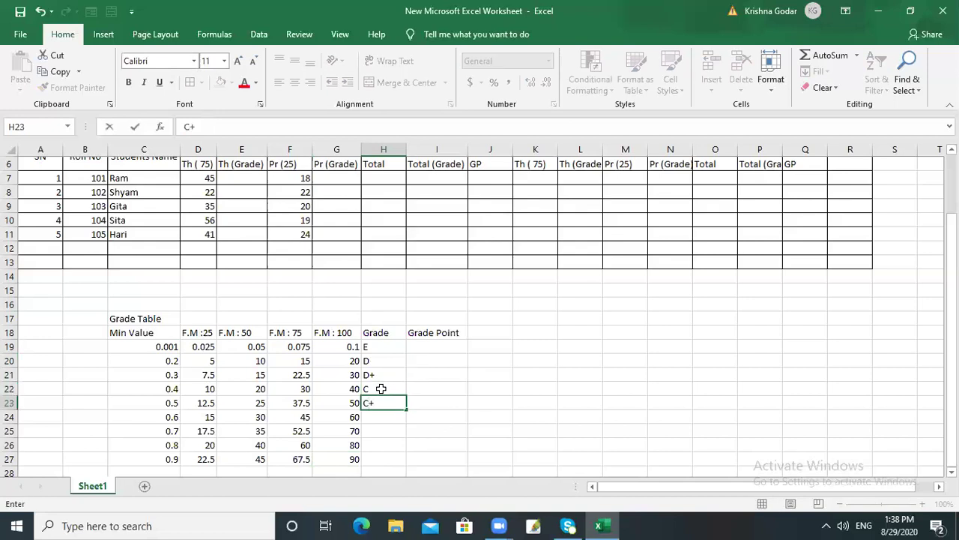
key(Return)
text(B)
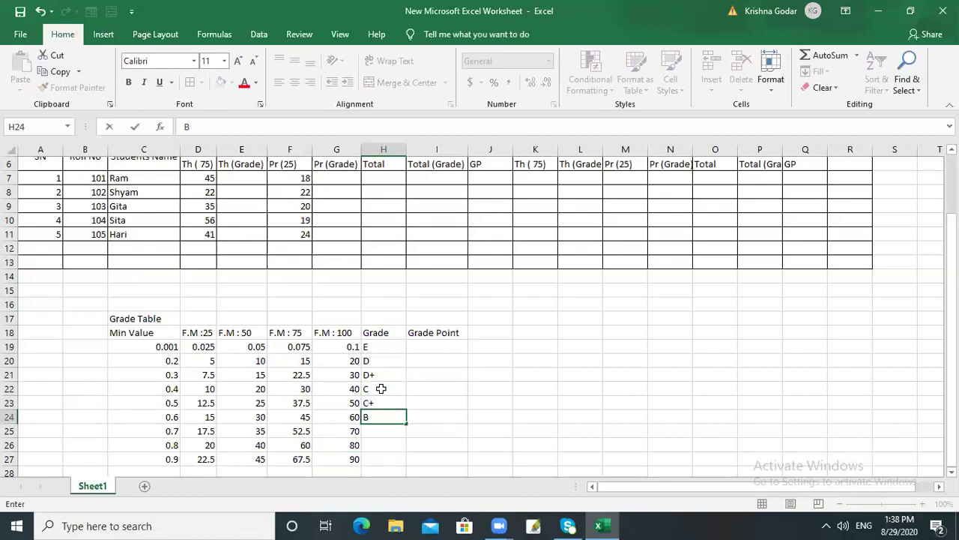
key(Return)
text(B+)
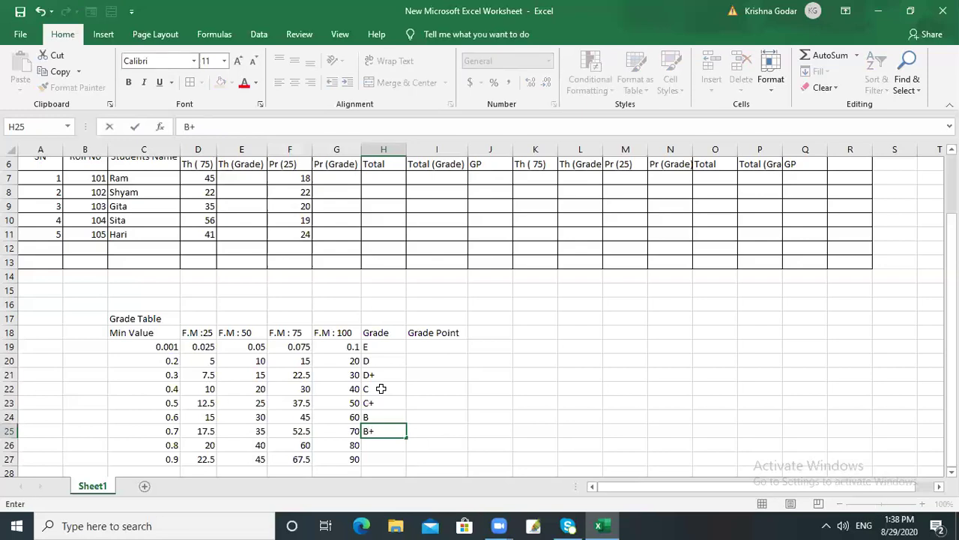
key(Return)
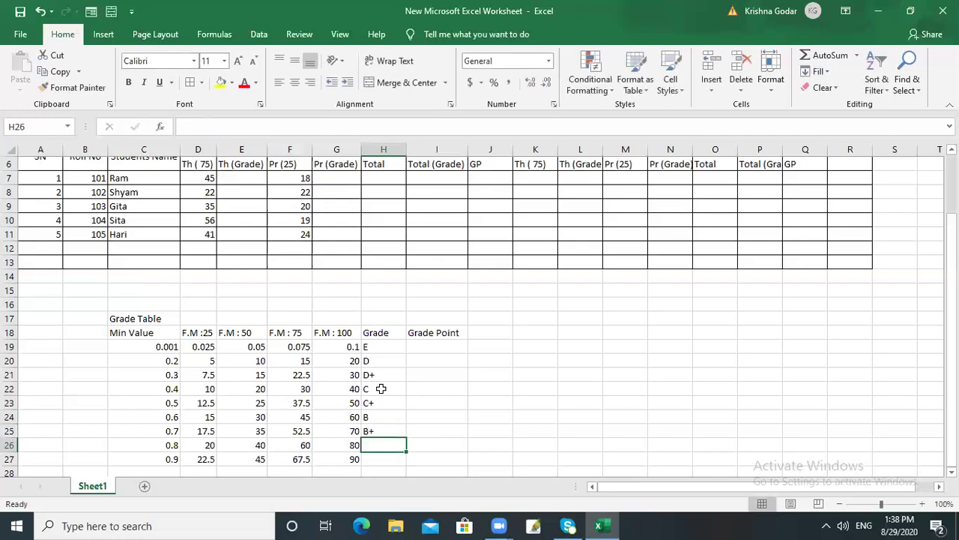
text(A)
key(Return)
text(A+)
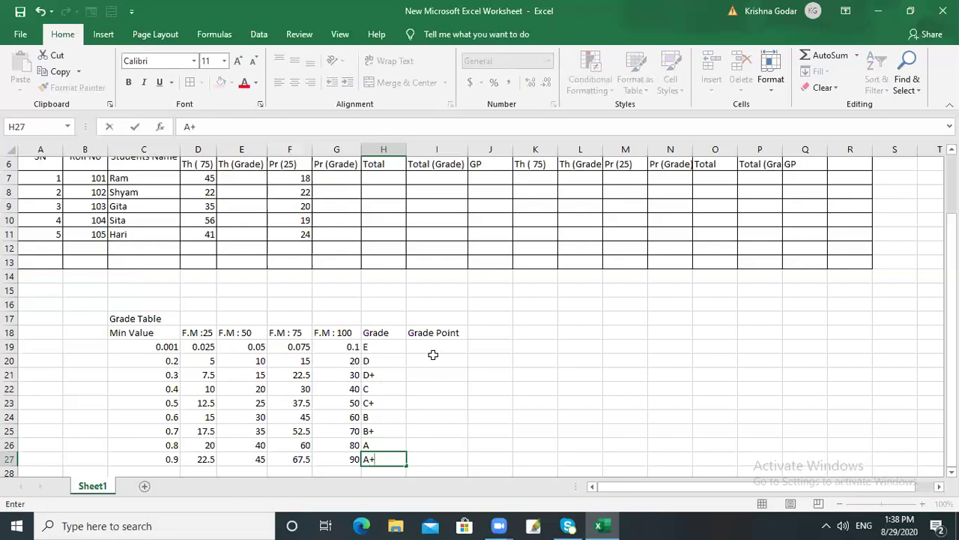
- Enter the grade points 0.8, 1.2, 1.6, 2.0, 2.4, 2.8, 3.2, 3.6 and 4.0 in I19:I27
click(436, 347)
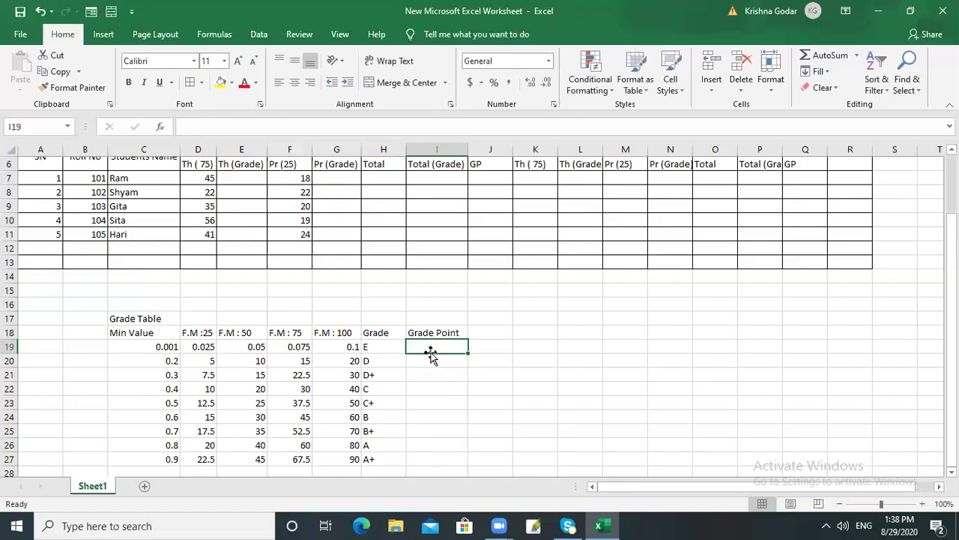
text(0.8)
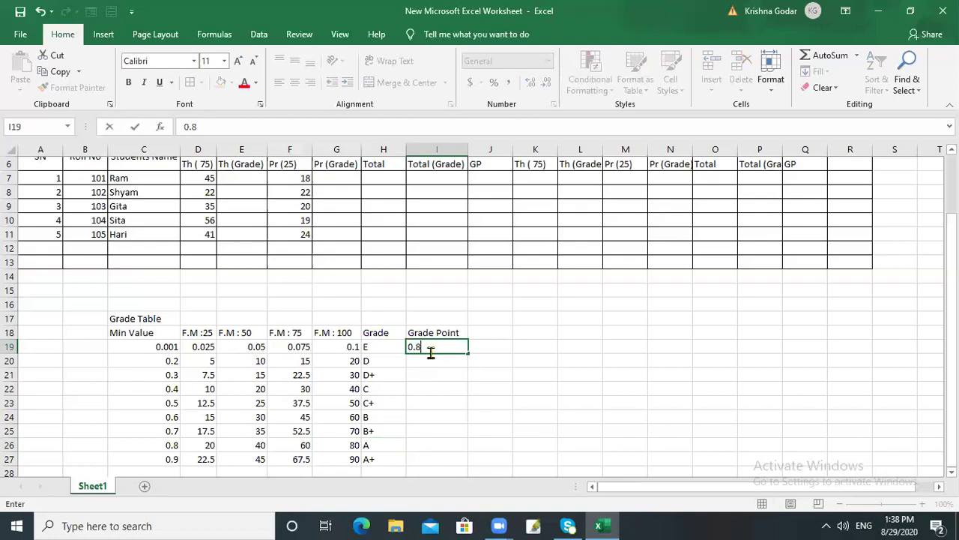
click(425, 361)
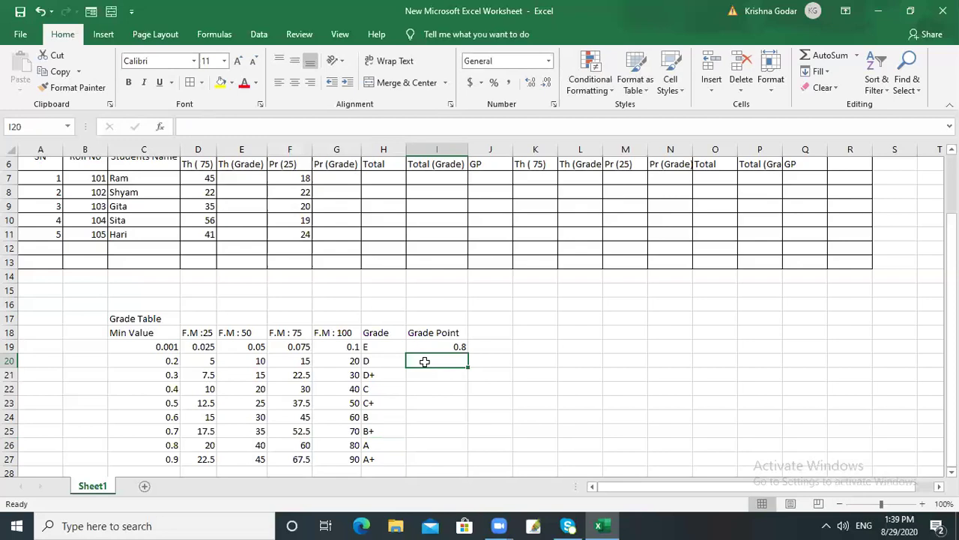
text(1.2)
click(426, 374)
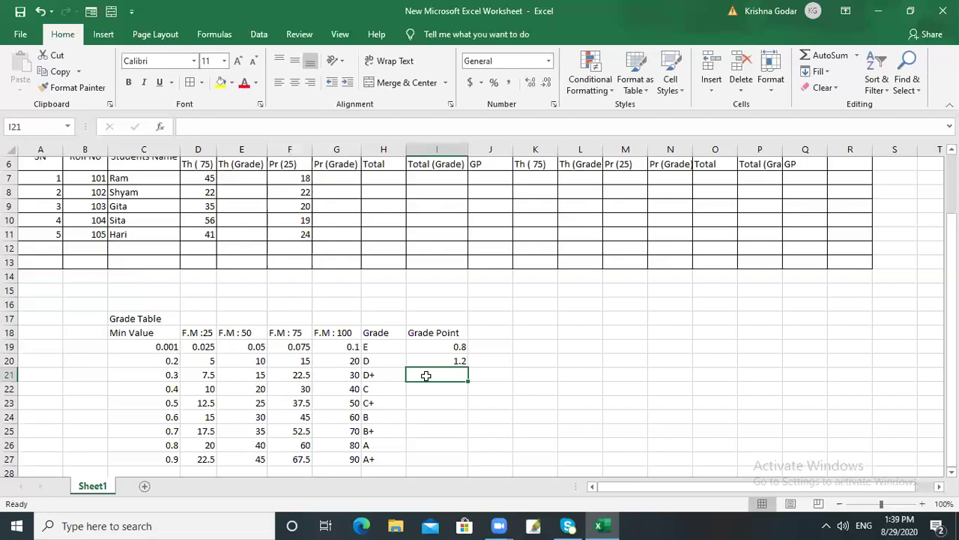
text(10)
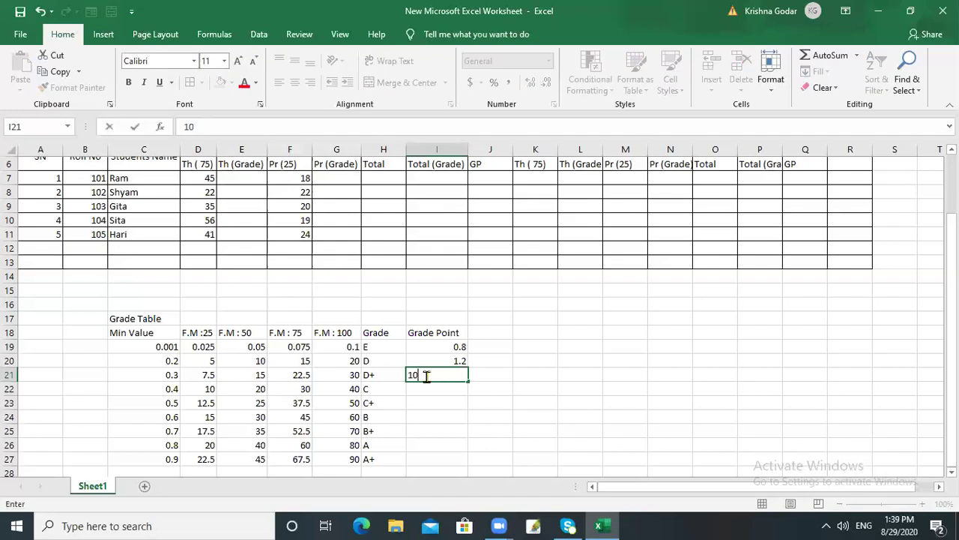
key(BackSpace)
text(.6)
key(Return)
text(2.0)
key(Return)
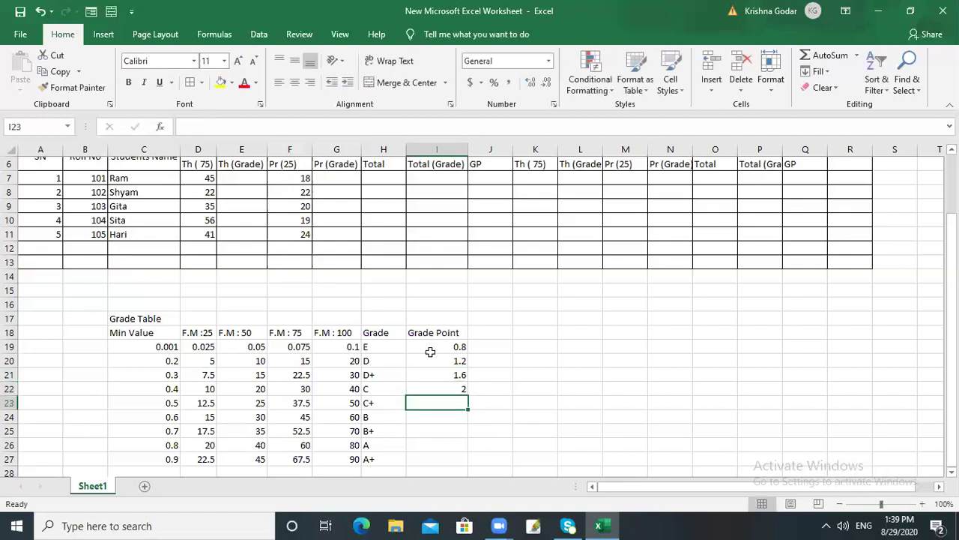
text(2.4)
key(Return)
text(2.8)
key(Return)
text(3.2)
key(Return)
text(3.6)
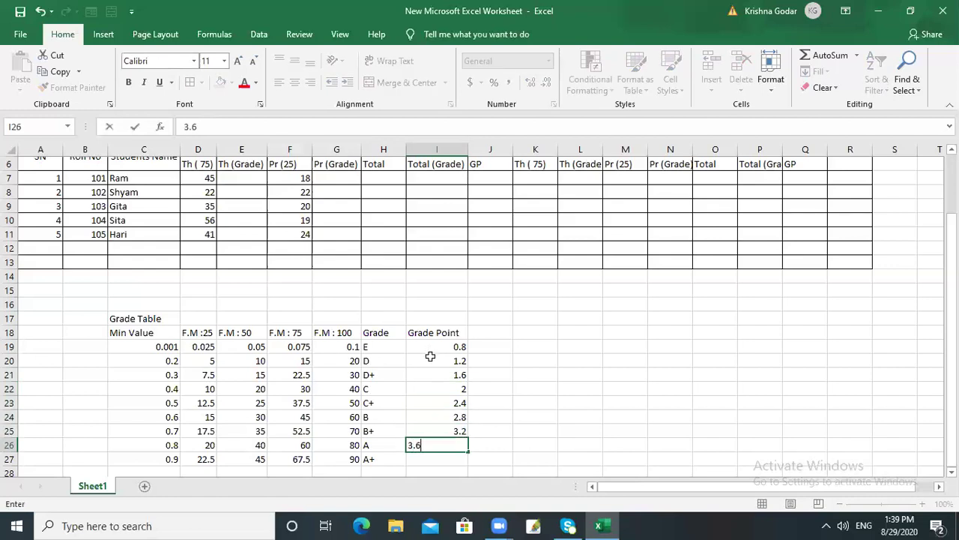
key(Return)
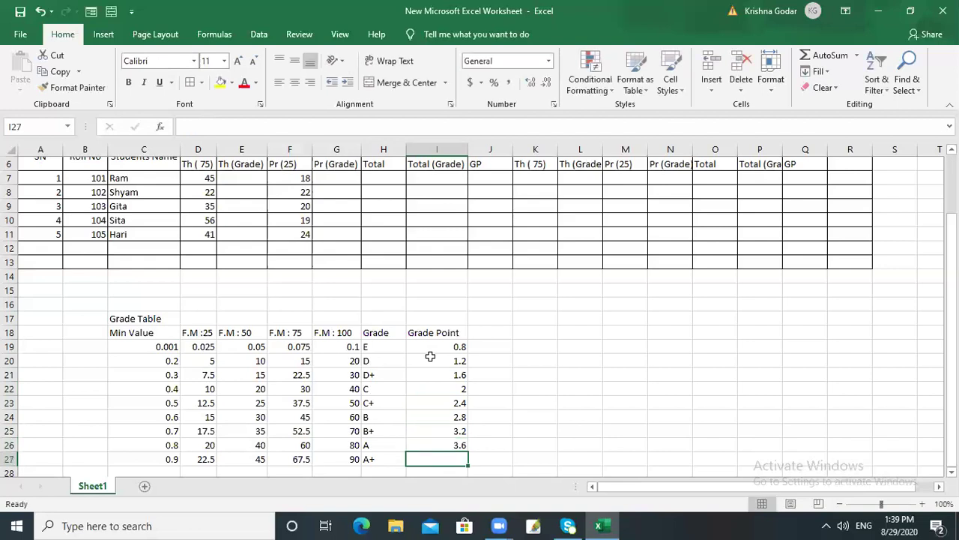
text(4.0)
drag(952, 254, 951, 254)
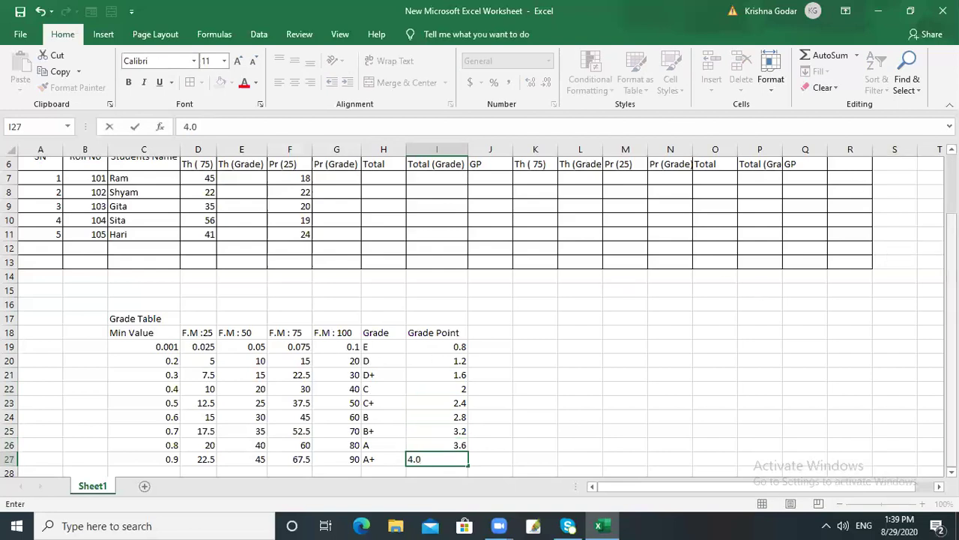
click(764, 318)
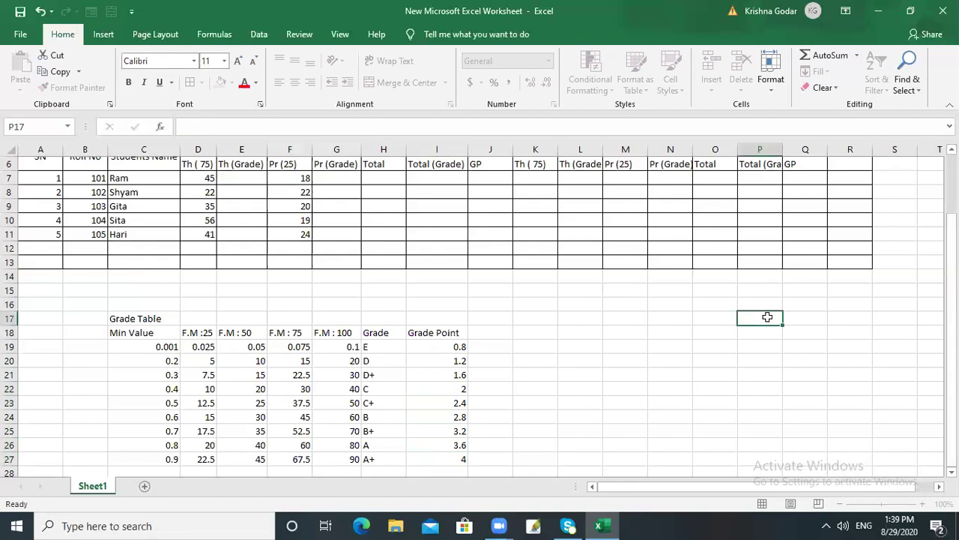
- Format the Grade Point values in I19:I27 as Number with 1 decimal place
click(446, 388)
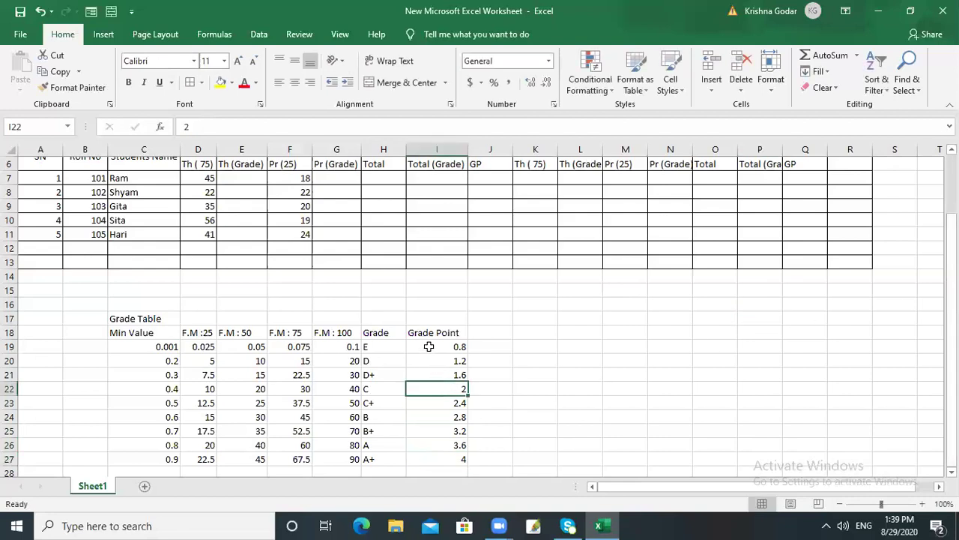
drag(429, 346, 463, 449)
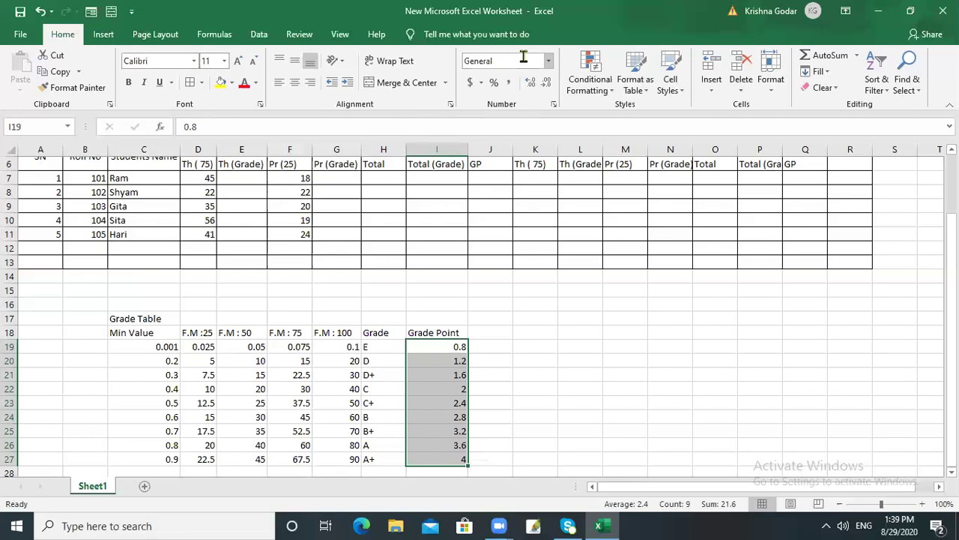
click(554, 106)
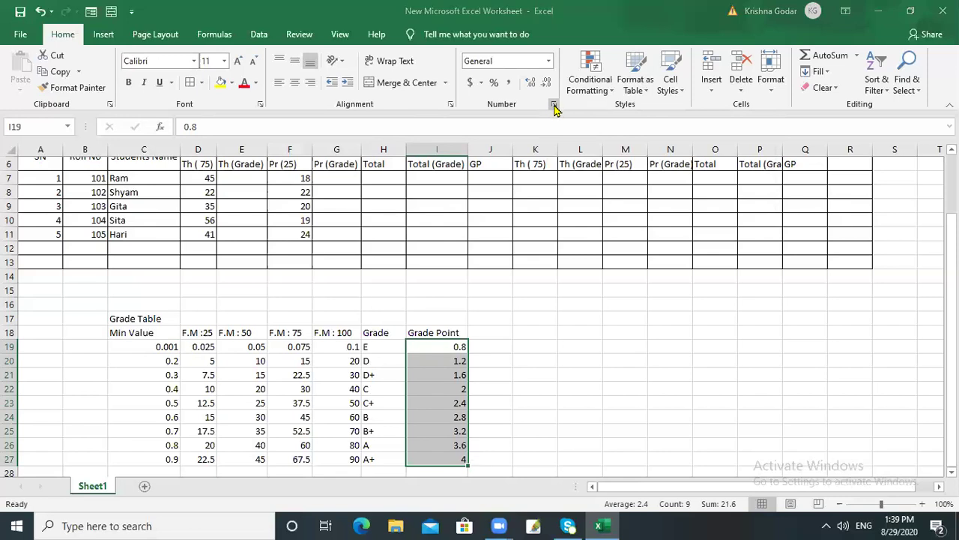
click(304, 213)
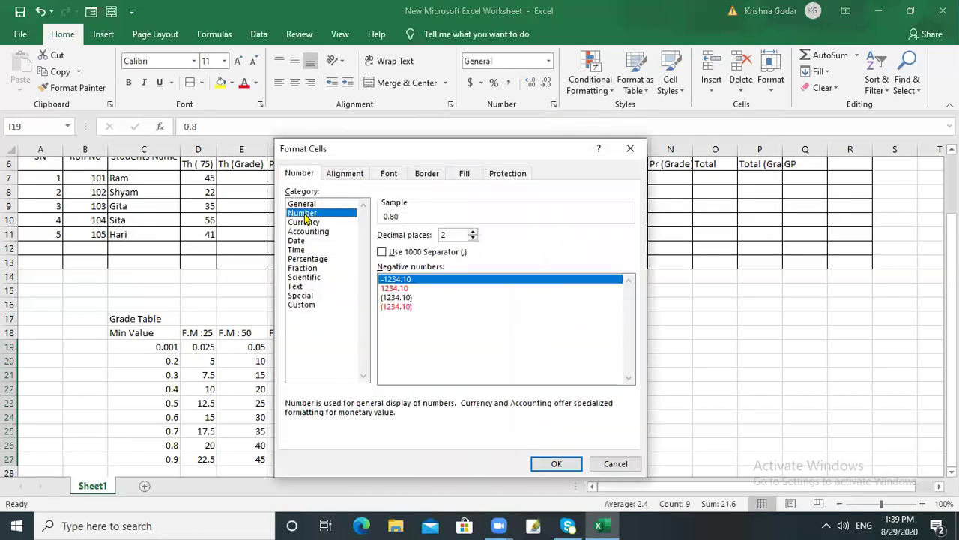
click(472, 233)
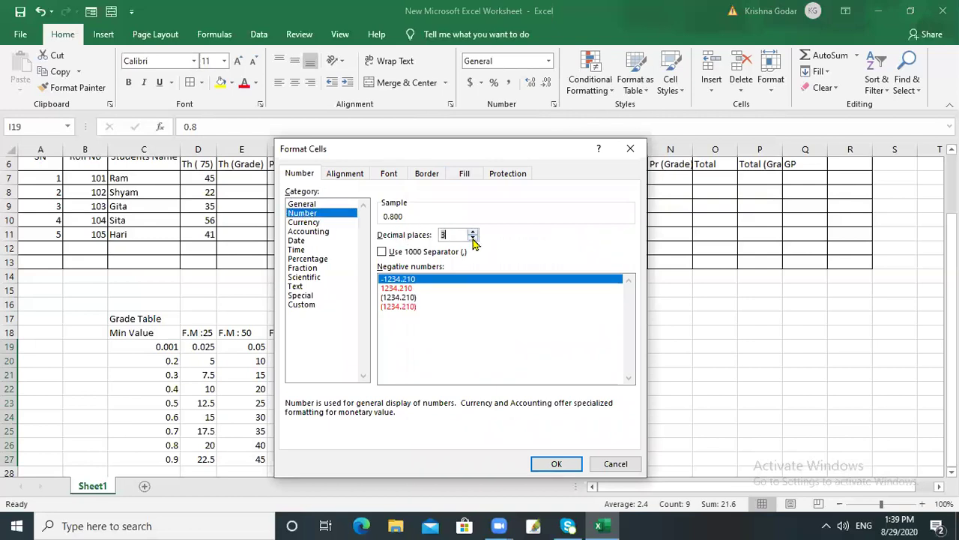
click(472, 239)
click(472, 240)
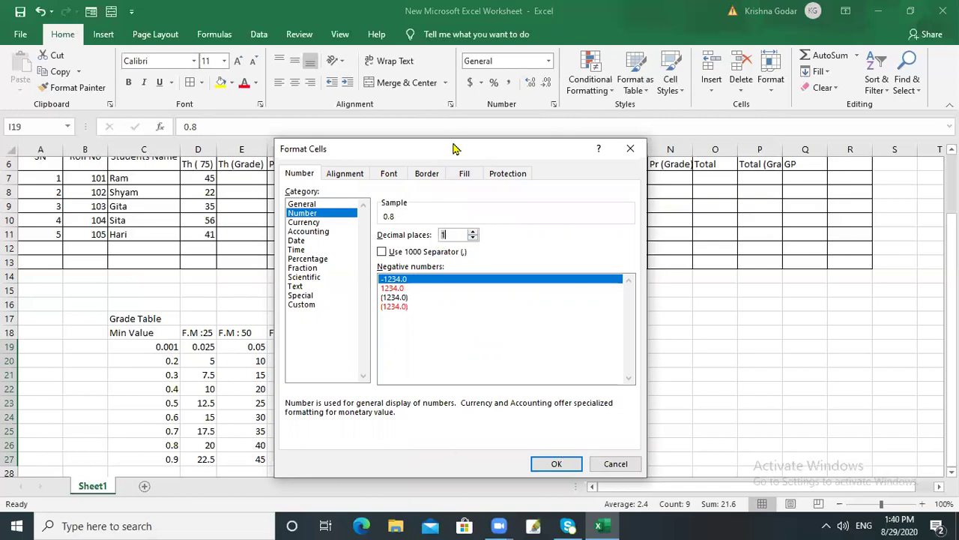
drag(454, 147, 398, 106)
click(508, 422)
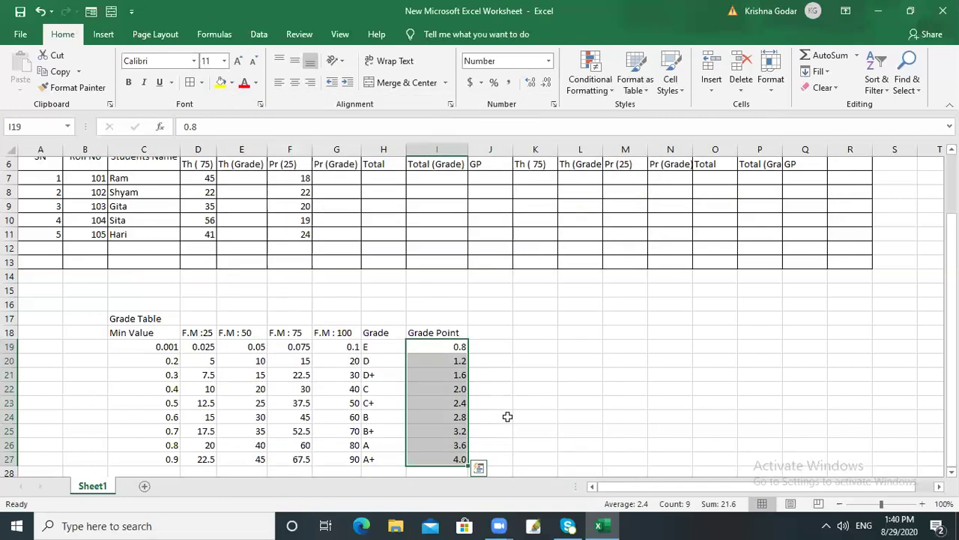
click(442, 389)
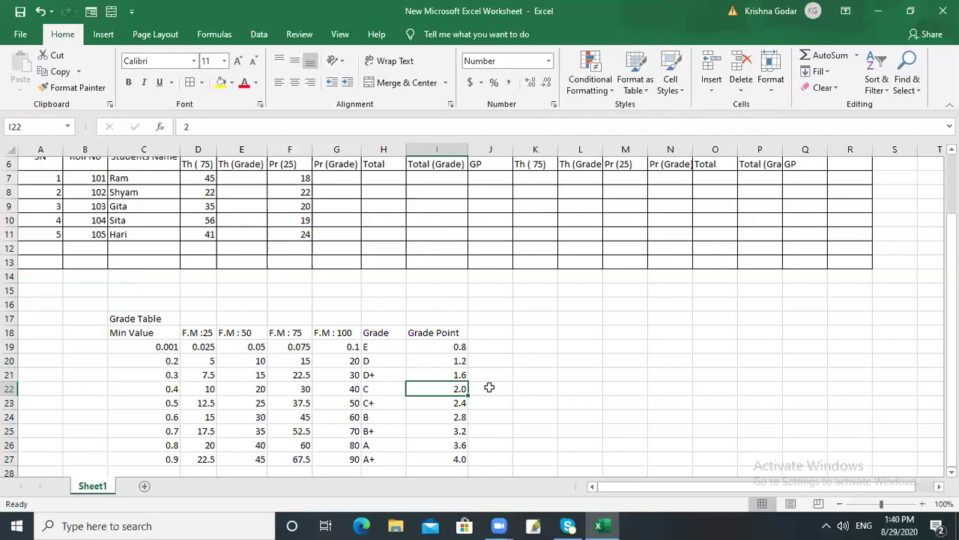
- Apply all borders to the whole grade table, C17:I27
drag(120, 319, 450, 380)
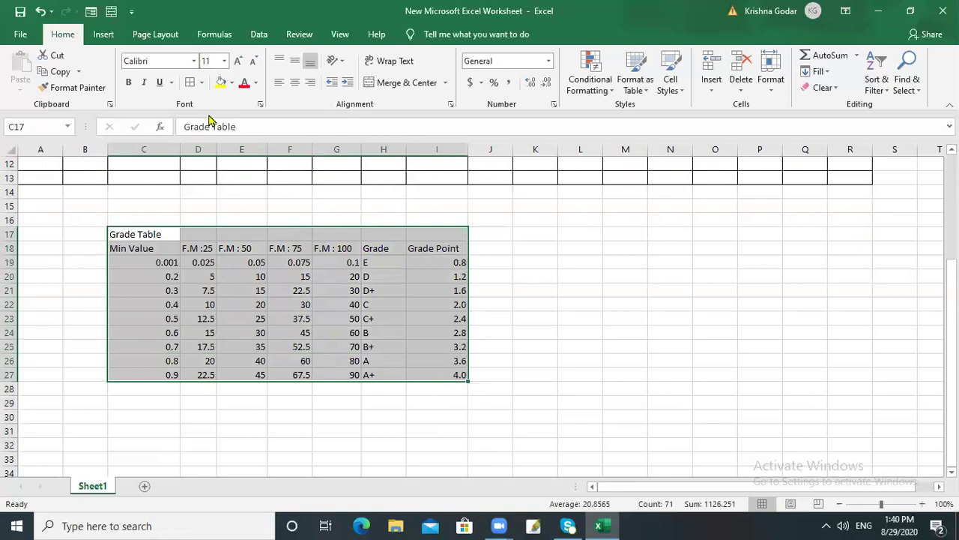
click(191, 84)
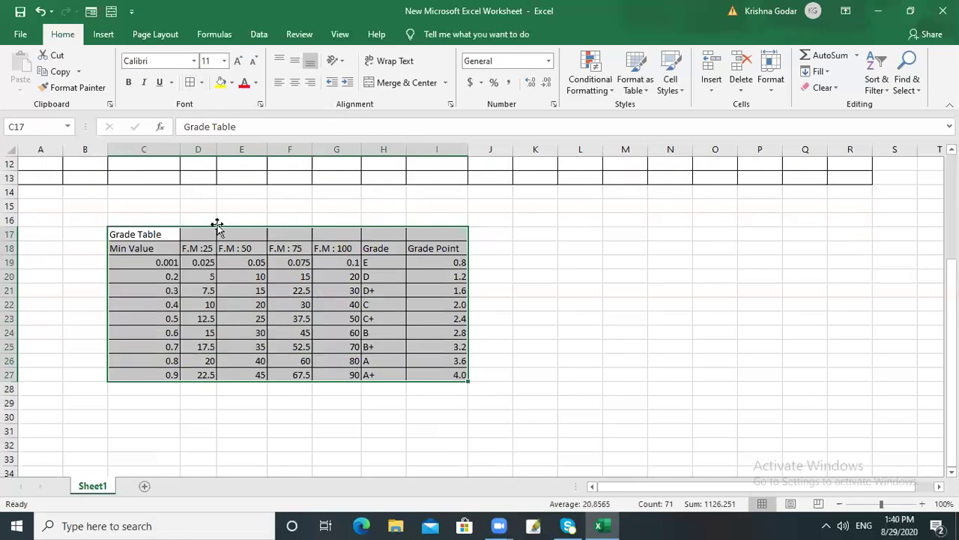
- Merge and center the Grade Table title across C17:I17
drag(180, 234, 425, 233)
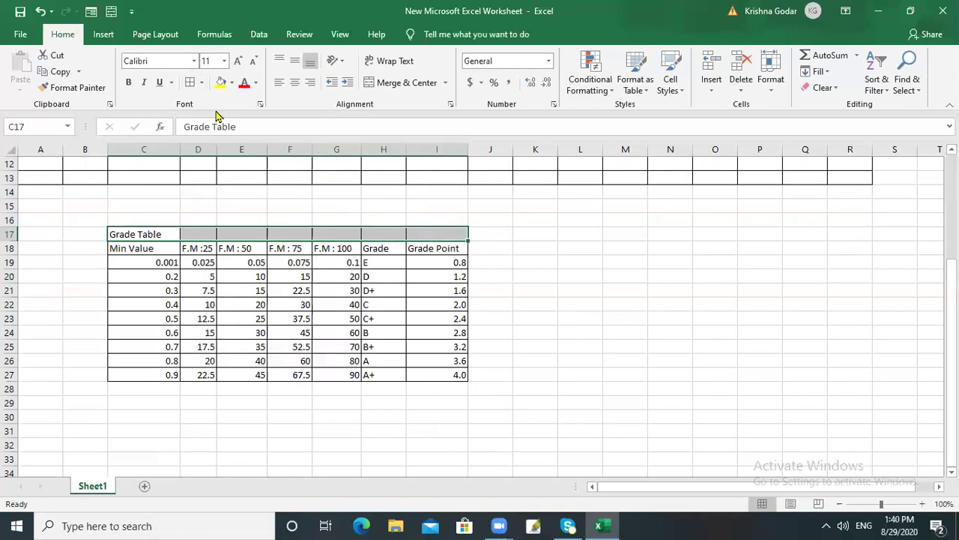
click(396, 81)
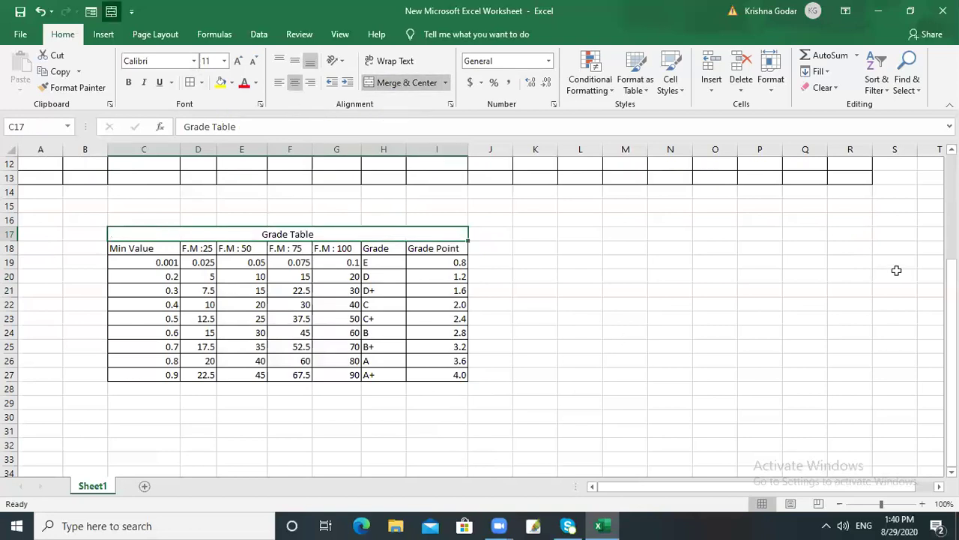
- Examine how the grade table's minimum marks correspond to grades, and which full-marks column applies to the English Th (75) marks
drag(952, 315, 952, 262)
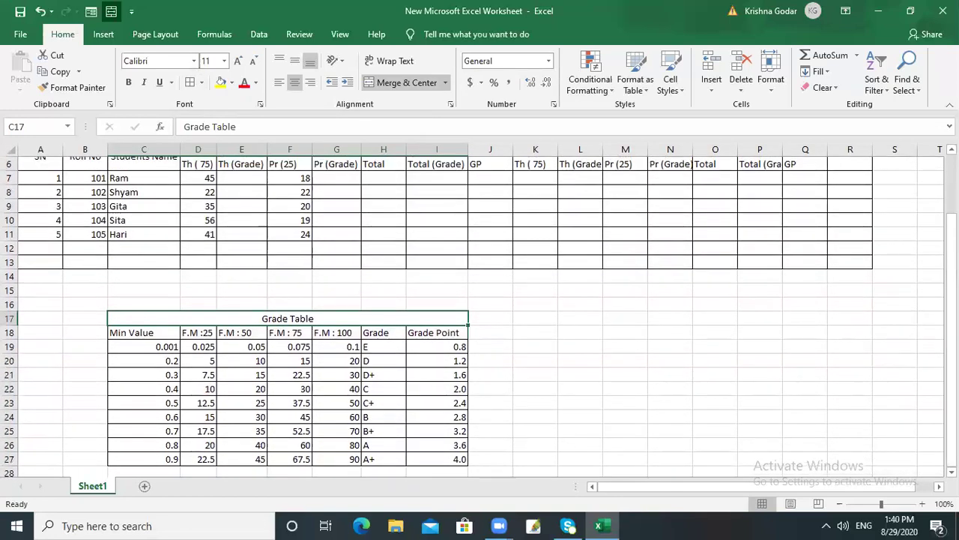
click(338, 346)
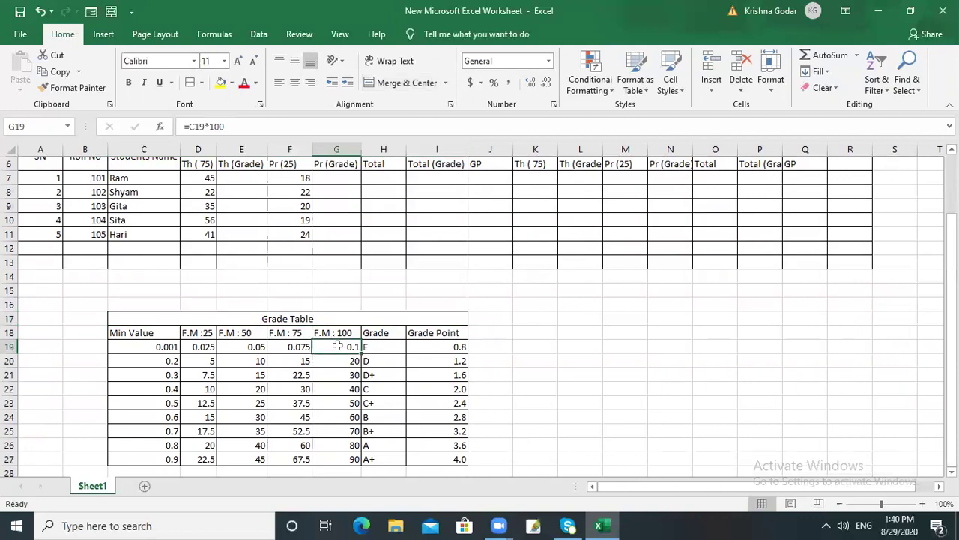
click(377, 348)
click(356, 362)
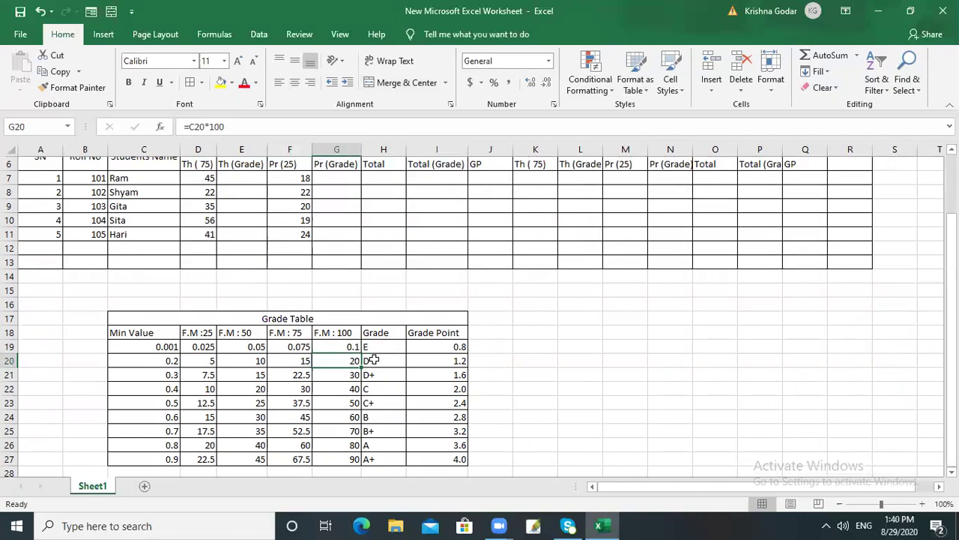
click(372, 361)
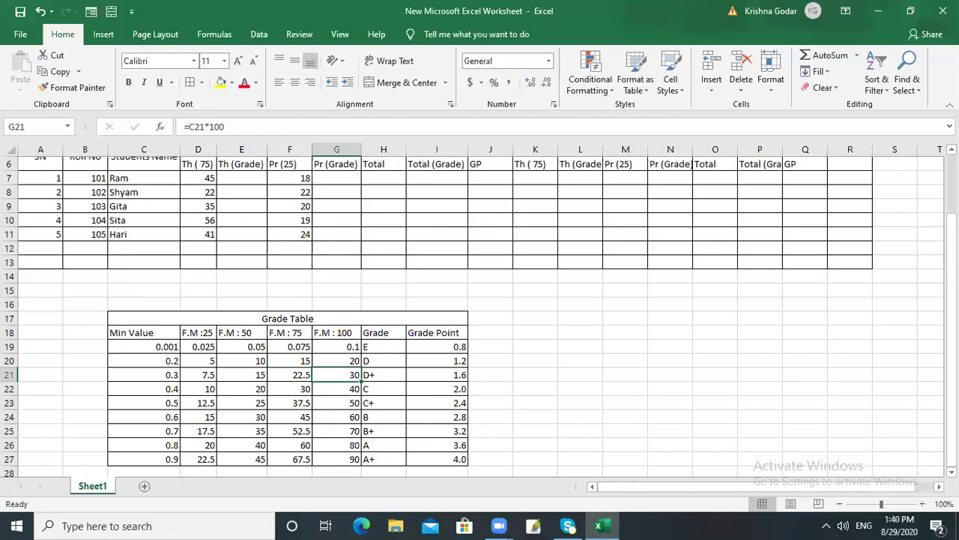
scroll(641, 225, up, 1)
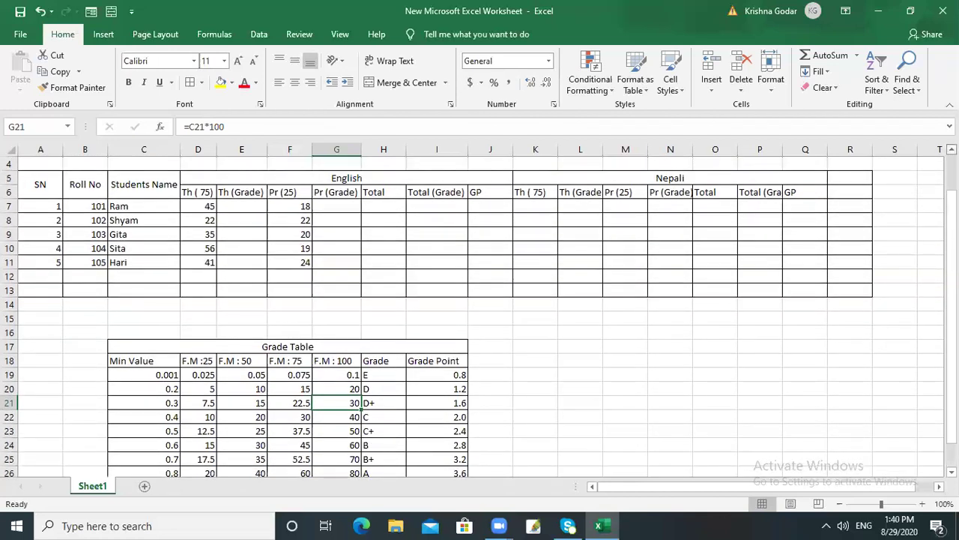
click(209, 220)
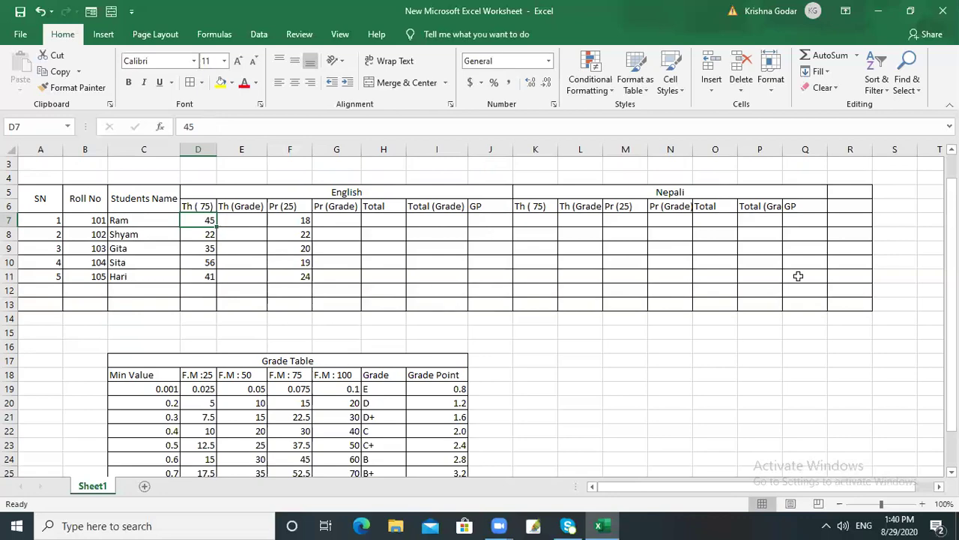
drag(952, 275, 952, 295)
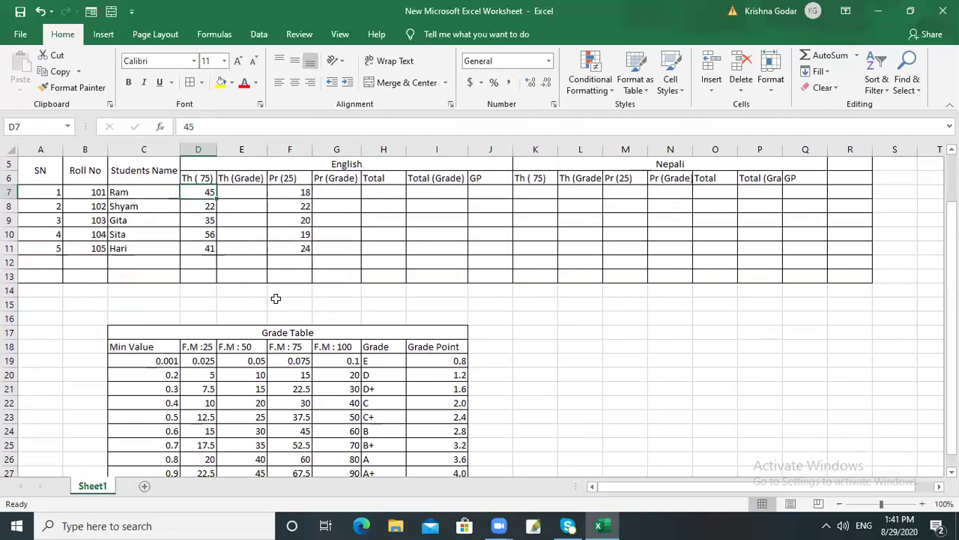
click(291, 350)
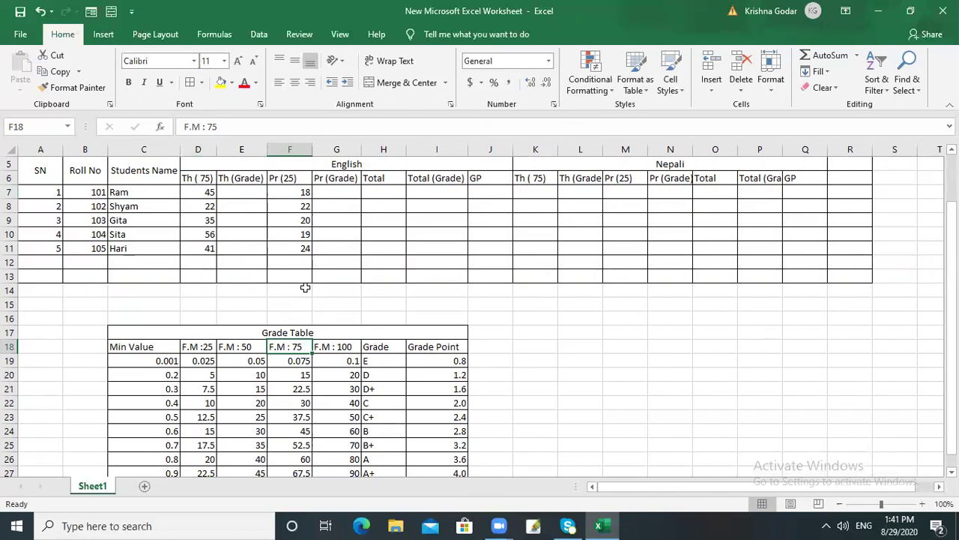
click(236, 192)
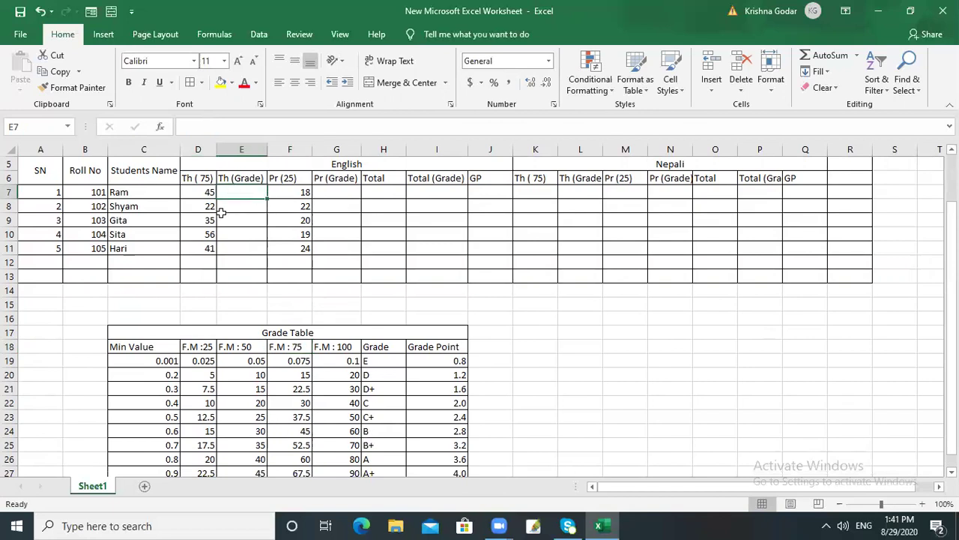
click(226, 207)
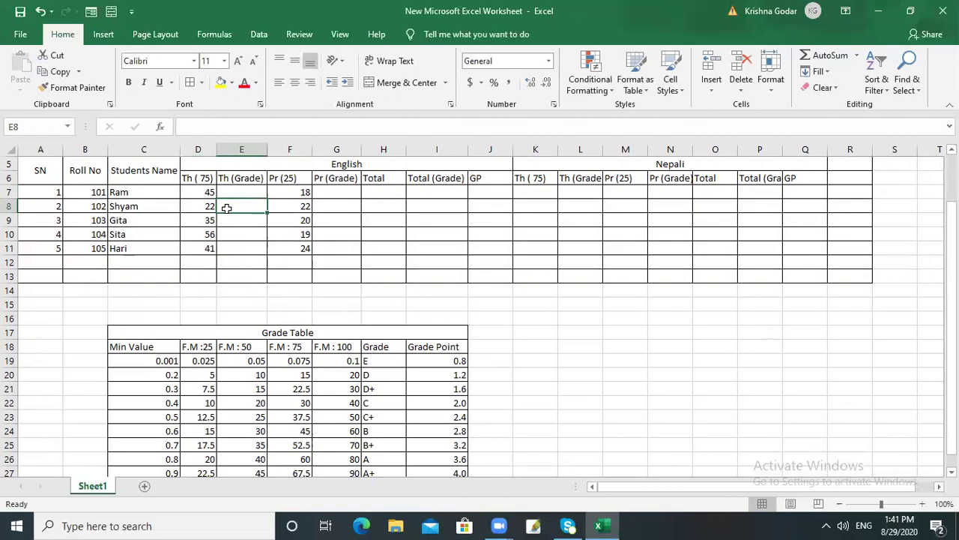
- Begin a VLOOKUP formula in E7 for the English Th (Grade), with D7 as the lookup value
click(235, 193)
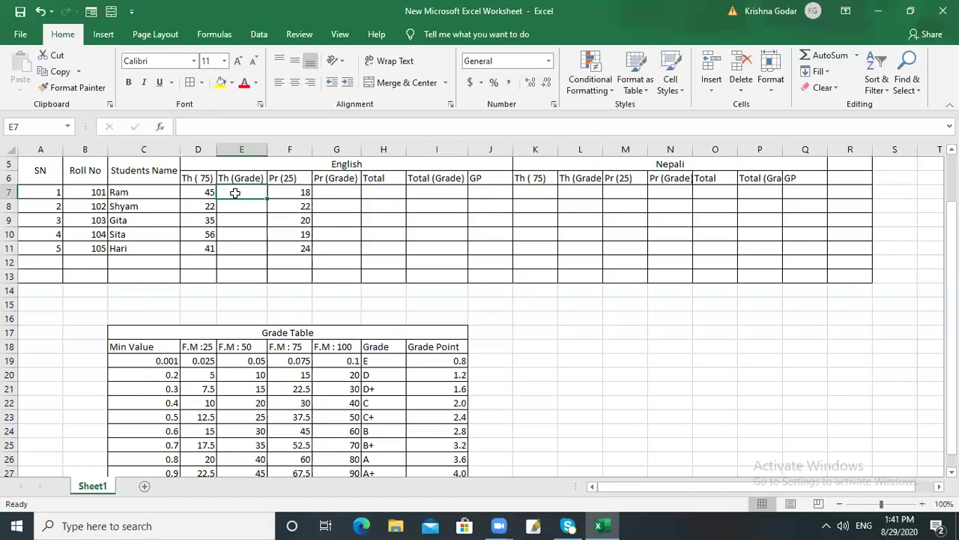
click(201, 133)
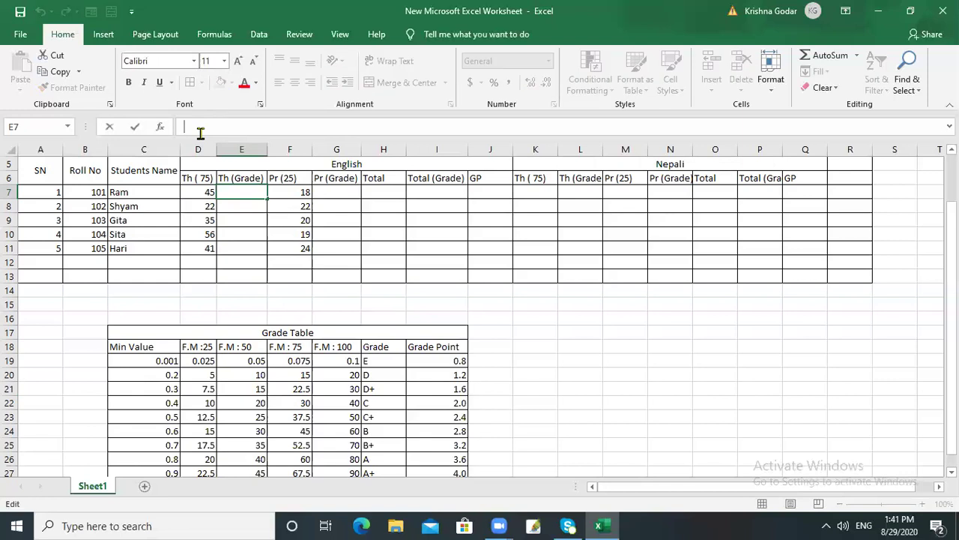
text(=)
text(V)
key(BackSpace)
text(V)
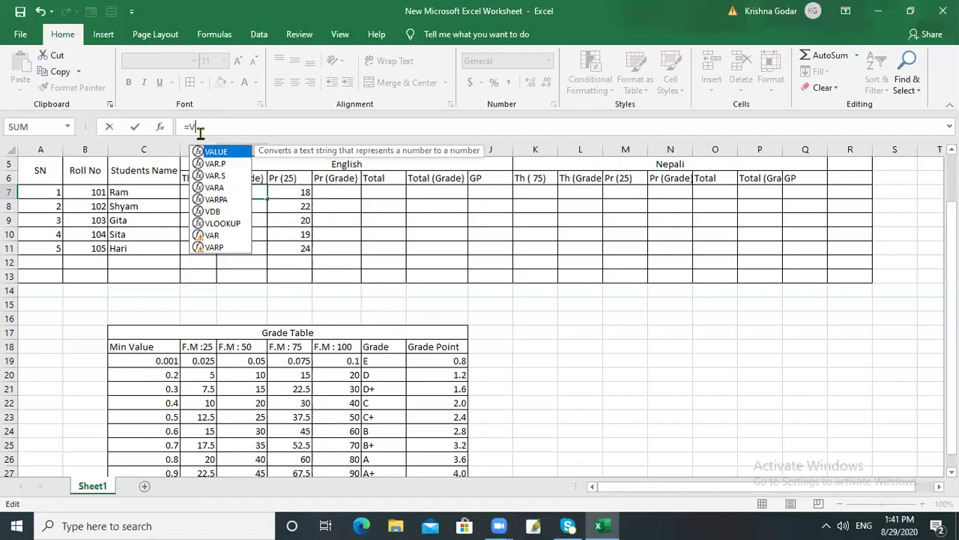
text(L)
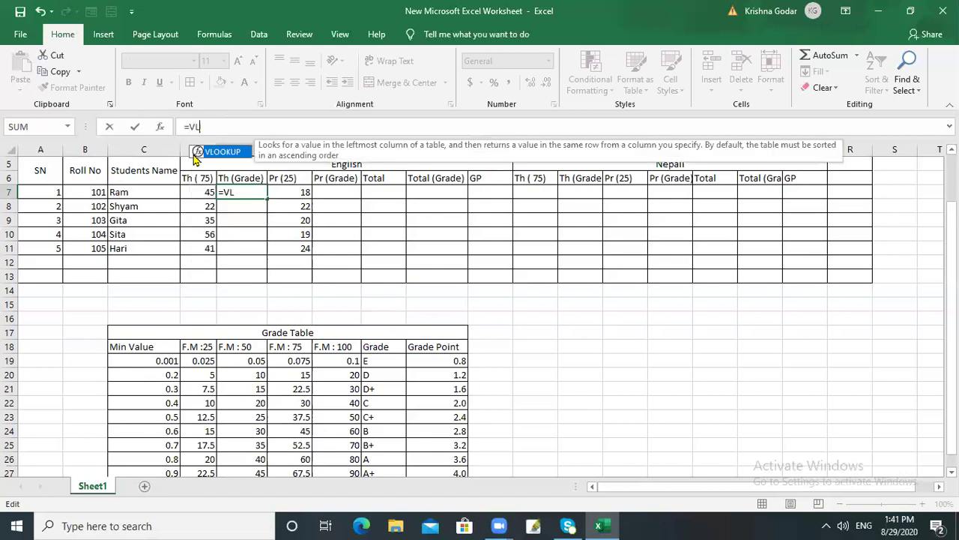
double_click(196, 152)
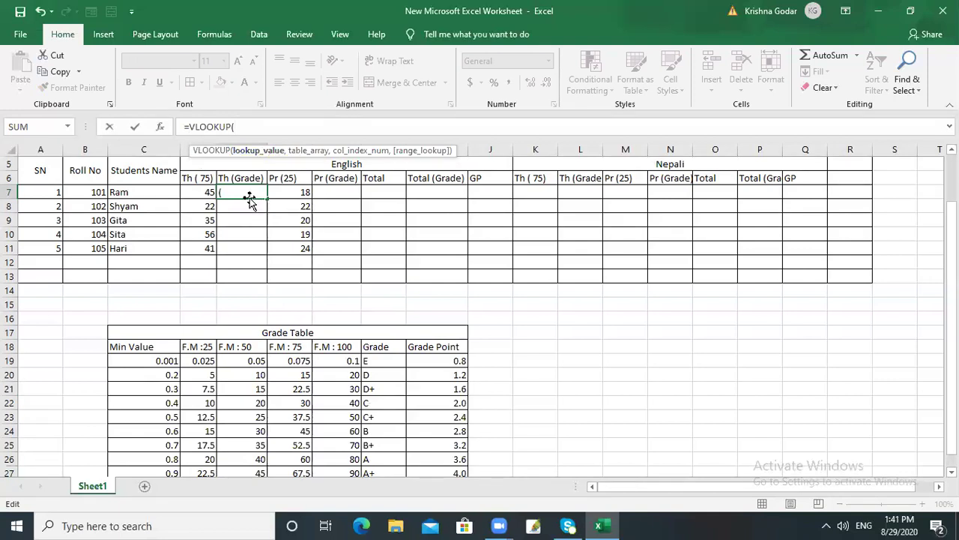
click(203, 194)
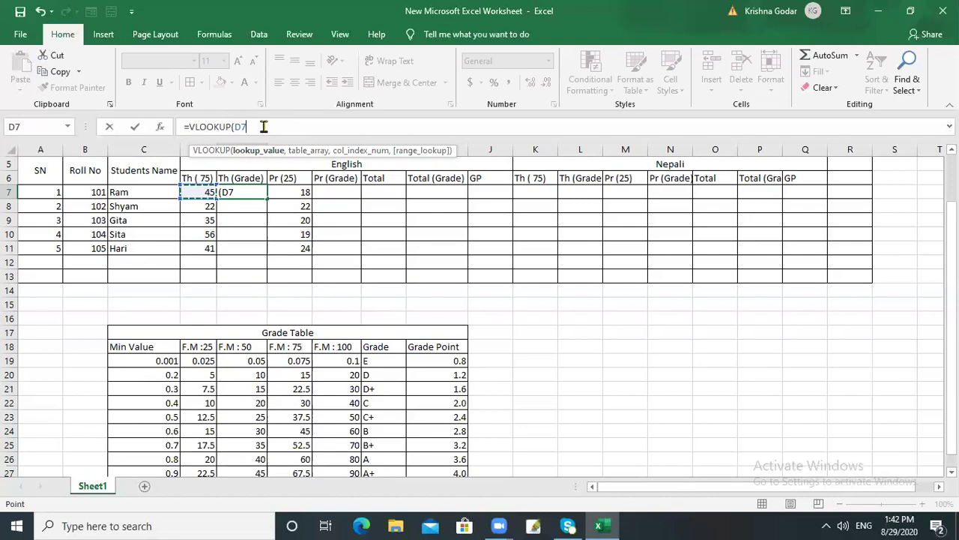
text(,)
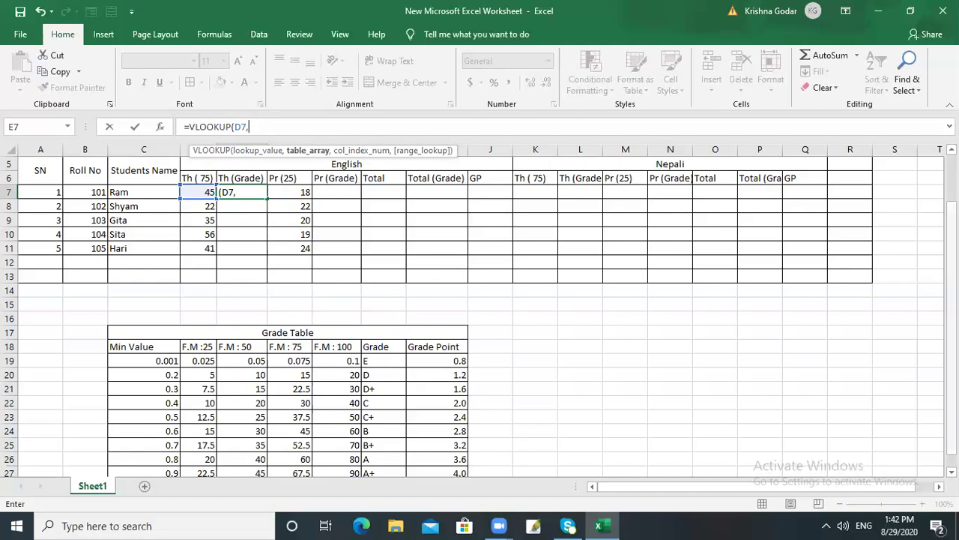
- Complete the E7 VLOOKUP with the absolute table array $F$19:$H$27 and column index 3
drag(952, 245, 952, 258)
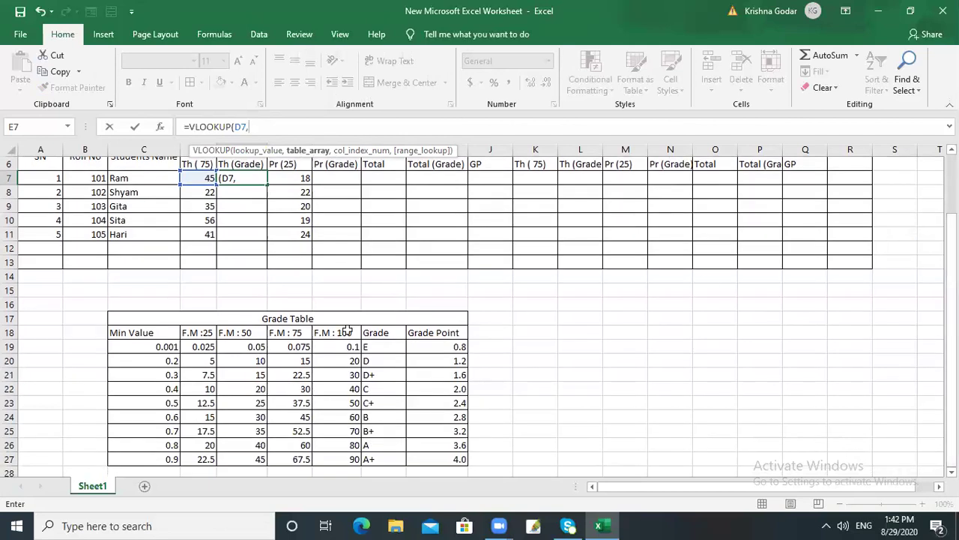
click(290, 345)
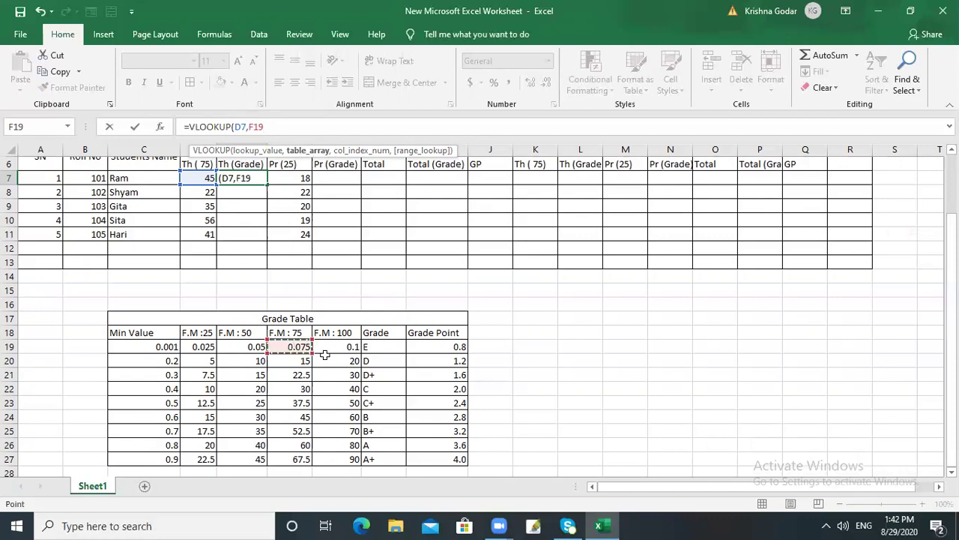
drag(311, 354, 364, 361)
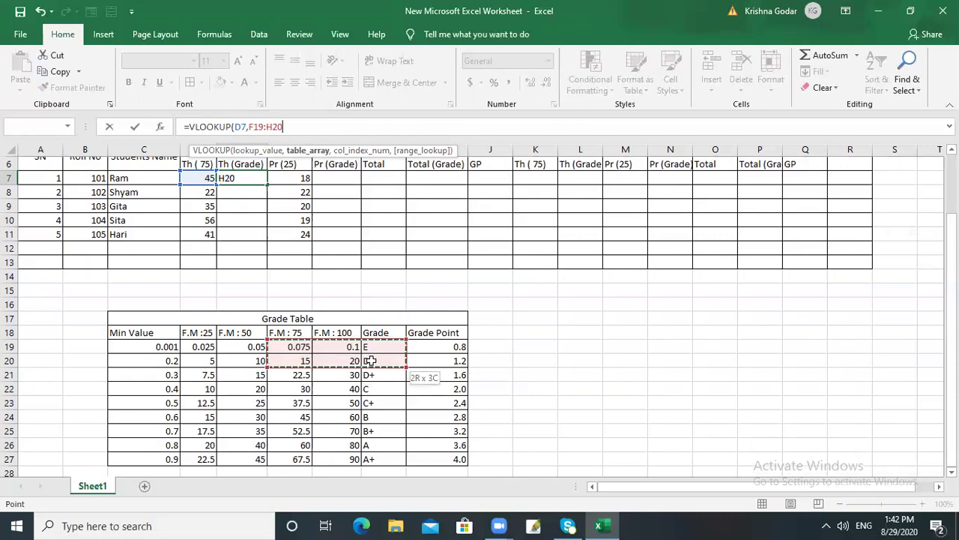
drag(373, 365, 378, 448)
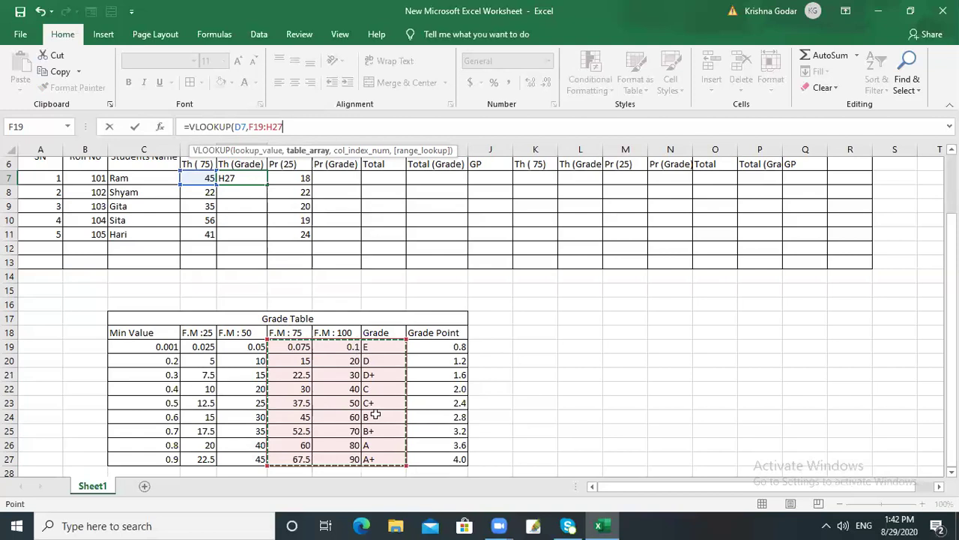
key(F4)
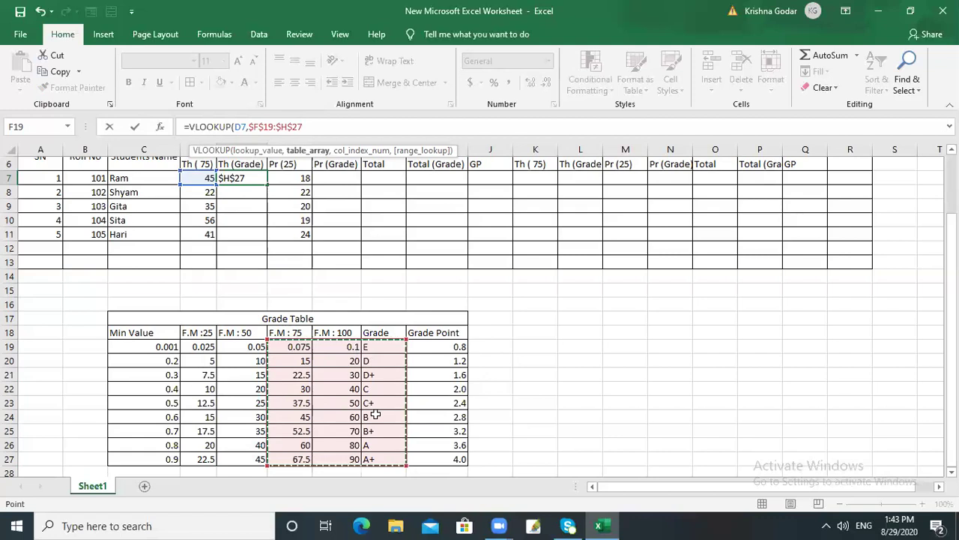
text(,)
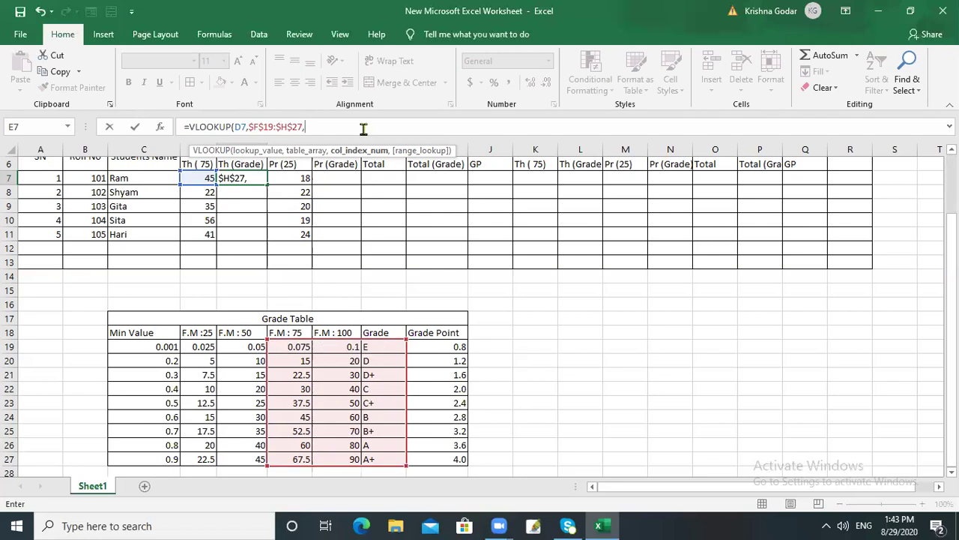
text(3))
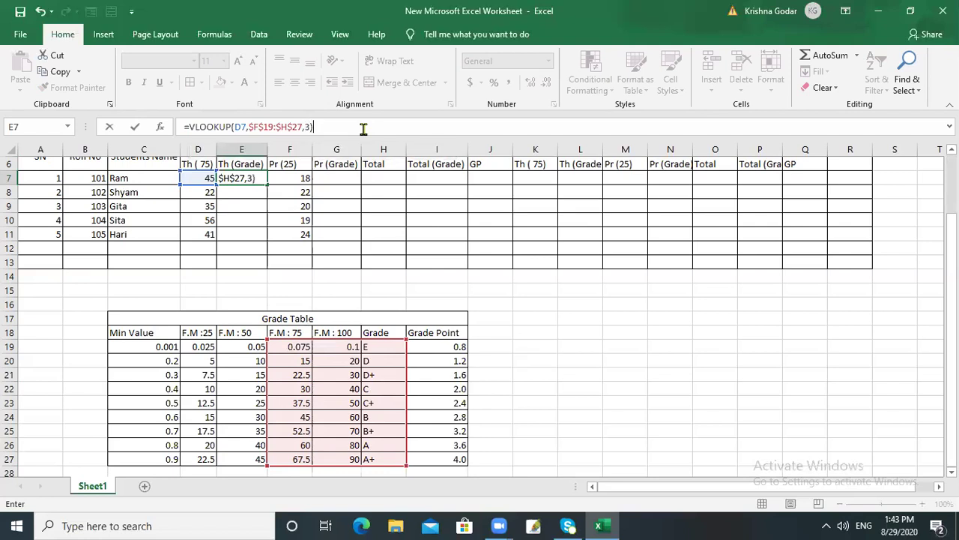
key(Return)
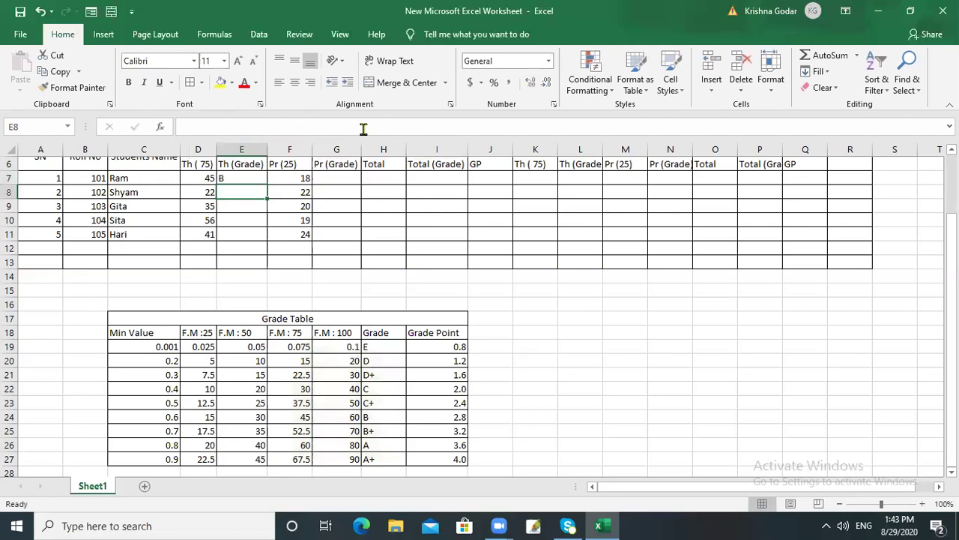
- Fill the English Th (Grade) formula from E7 down to E11 and check the copied formula in E8
click(225, 180)
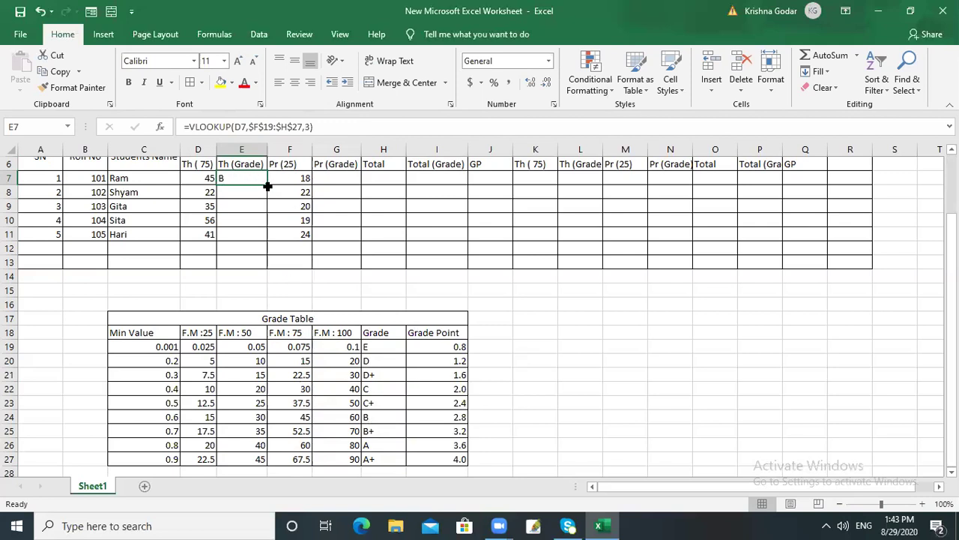
drag(268, 186, 268, 238)
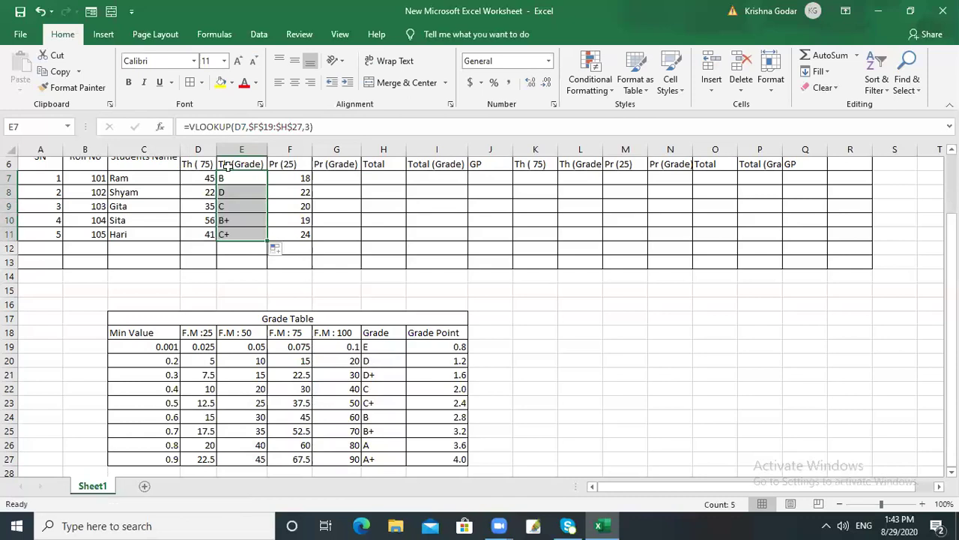
click(225, 189)
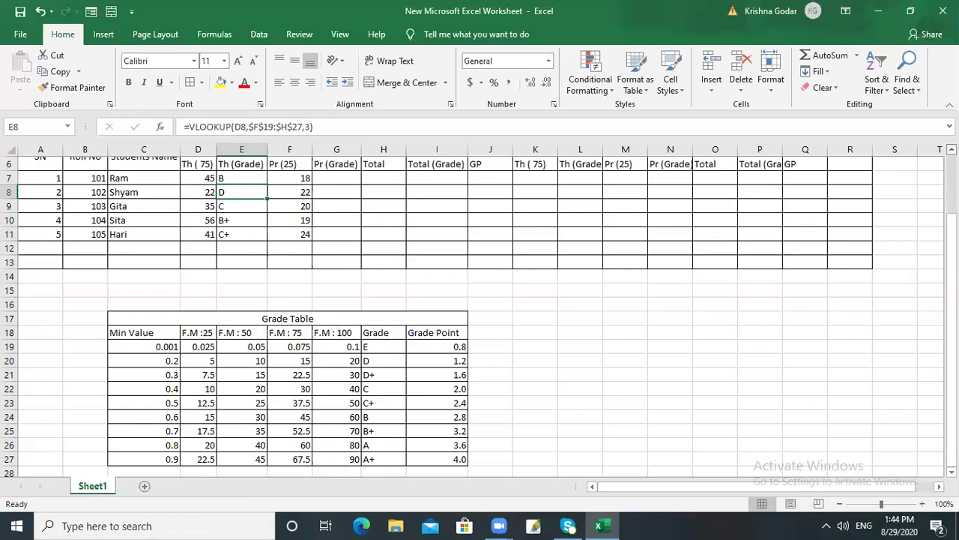
- Begin a VLOOKUP formula in G7 for the English Pr (Grade), with F7 as the lookup value
click(952, 149)
click(951, 149)
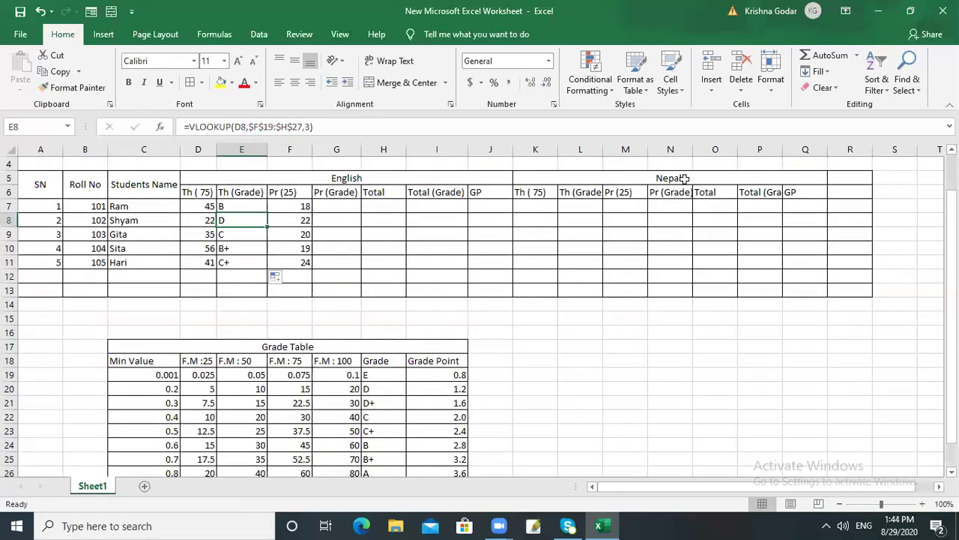
click(346, 204)
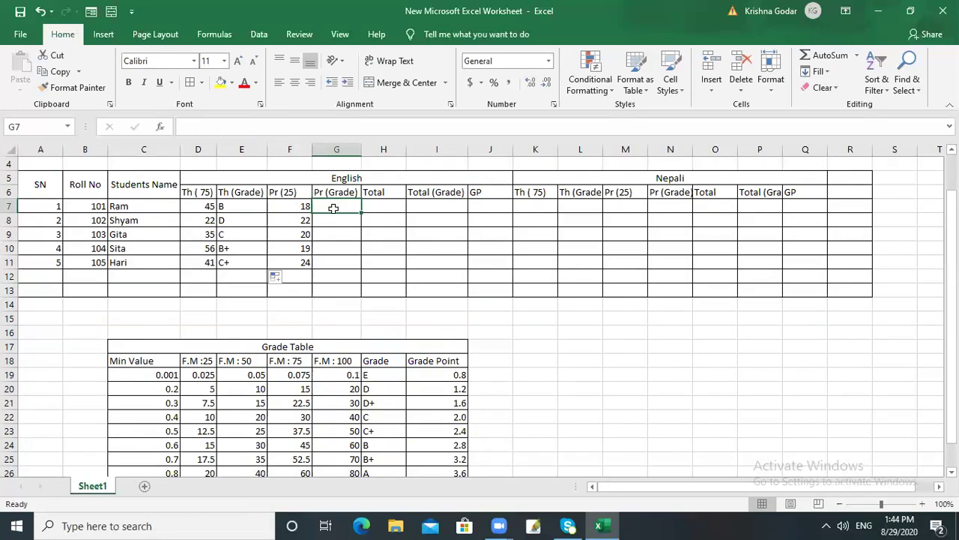
click(221, 129)
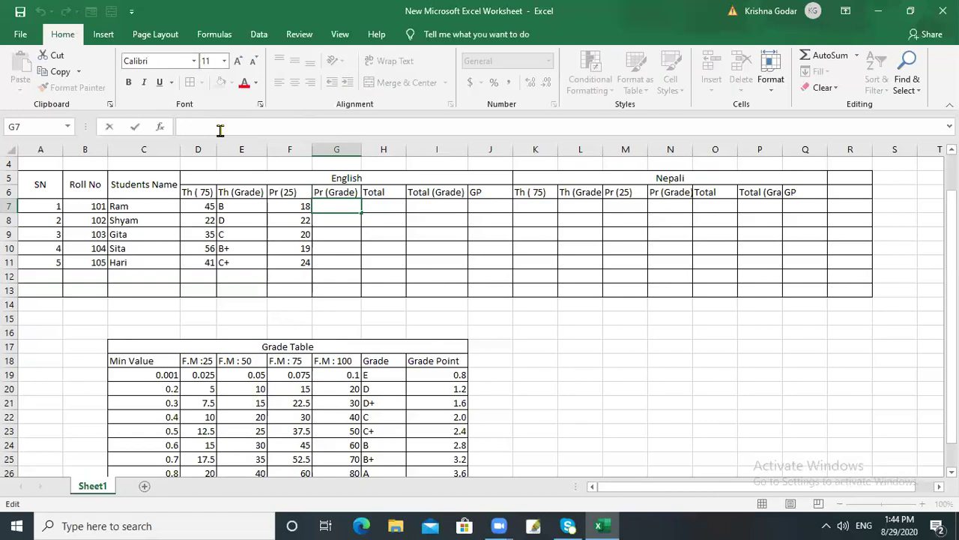
text(=)
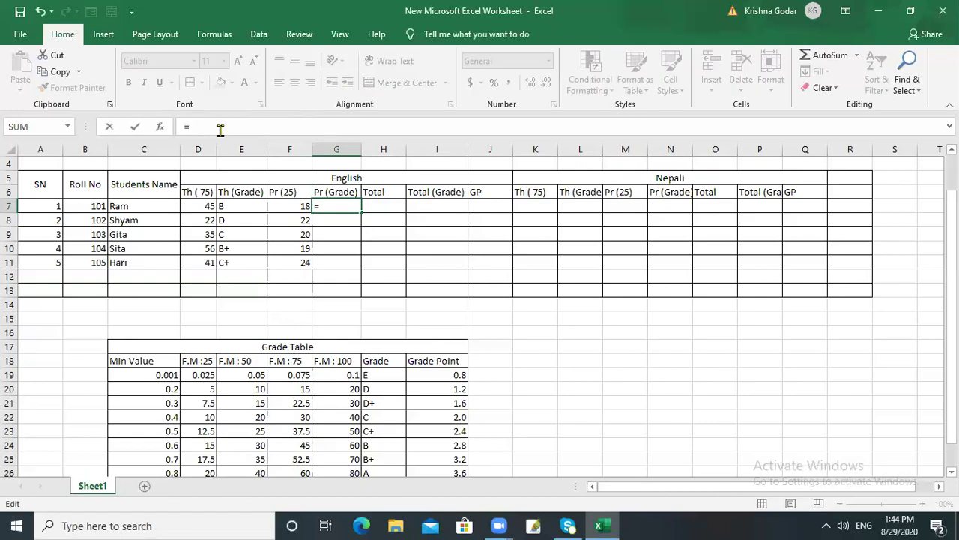
text(VL)
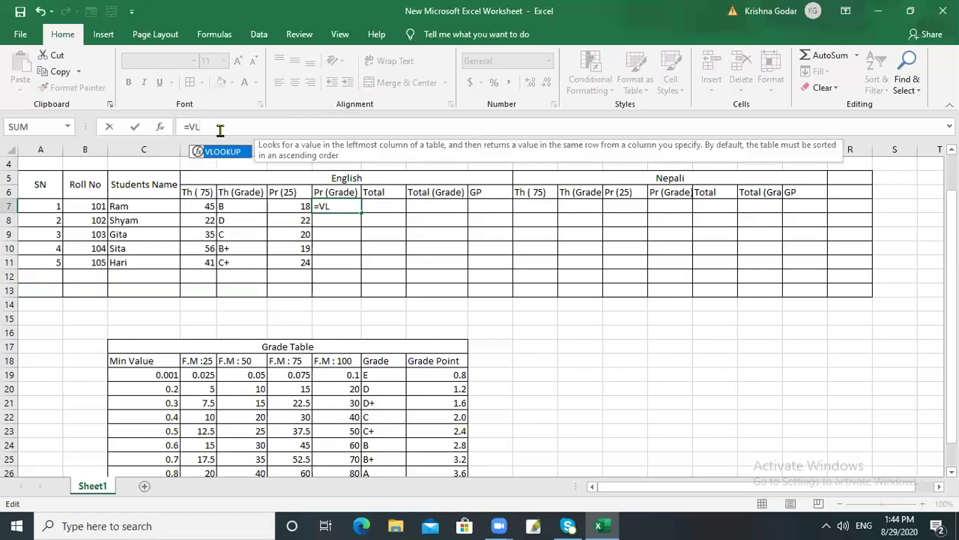
double_click(201, 154)
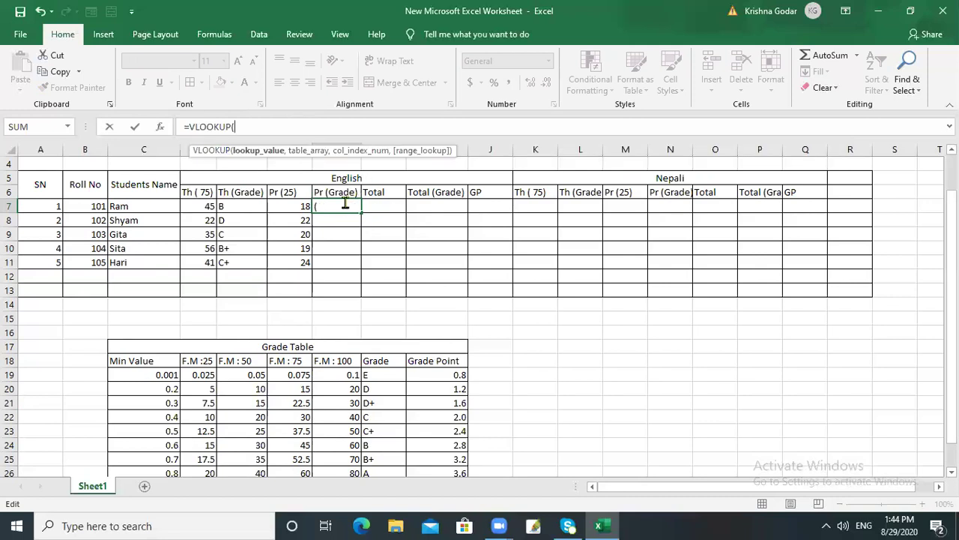
click(296, 205)
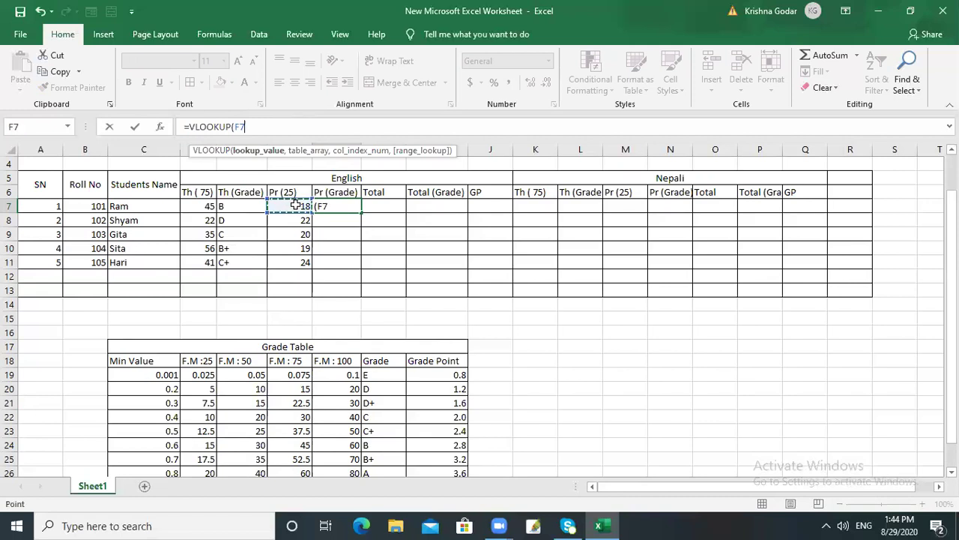
text(,)
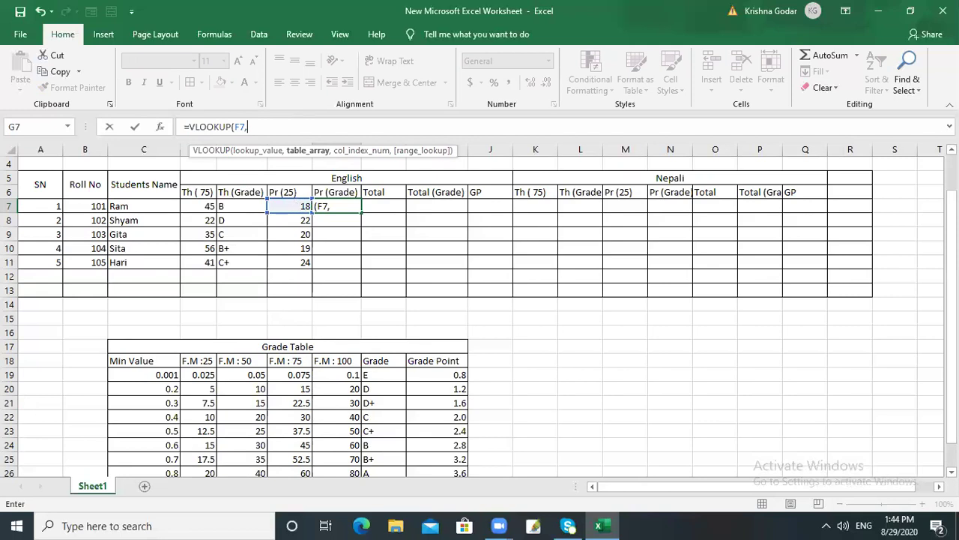
- Complete the G7 VLOOKUP with the absolute table array $D$19:$H$27 and column index 5
drag(952, 237, 952, 257)
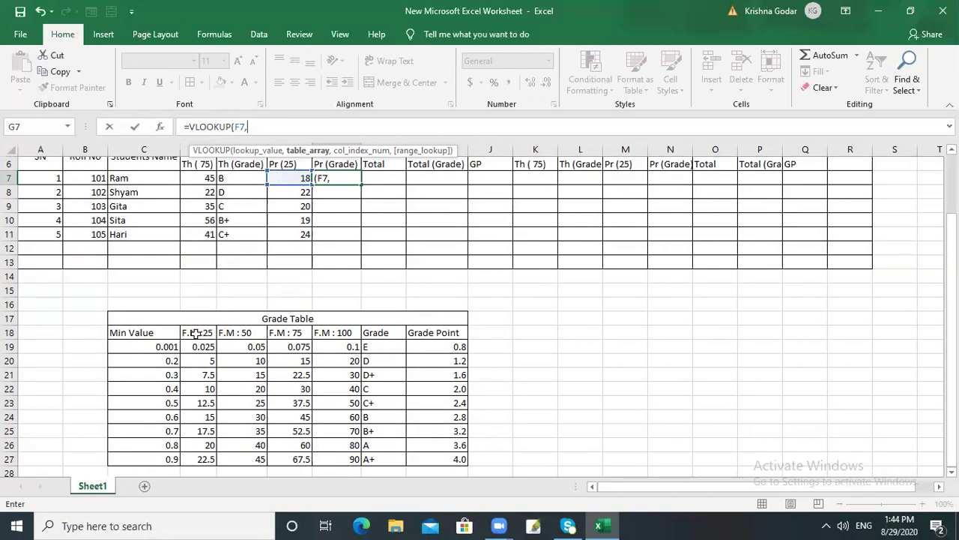
drag(191, 347, 388, 459)
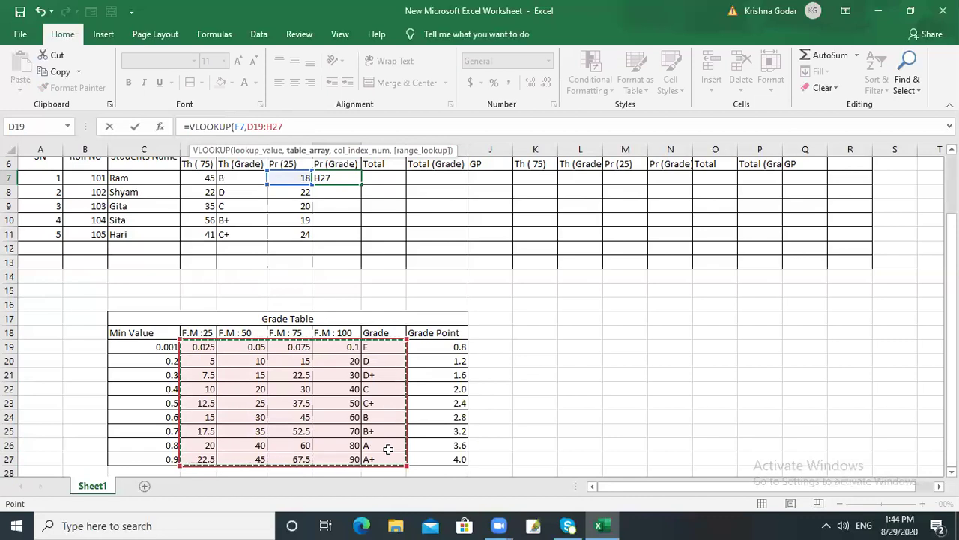
key(F4)
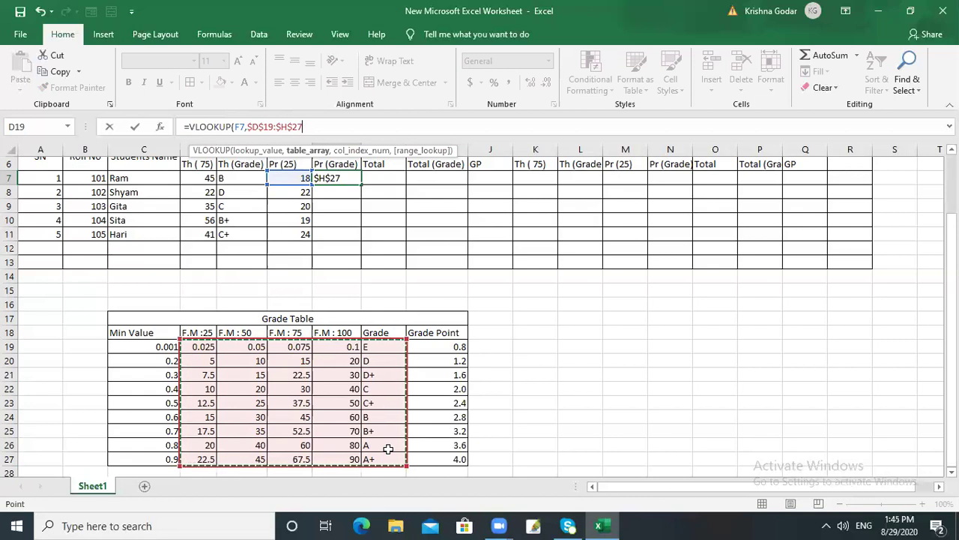
text(,)
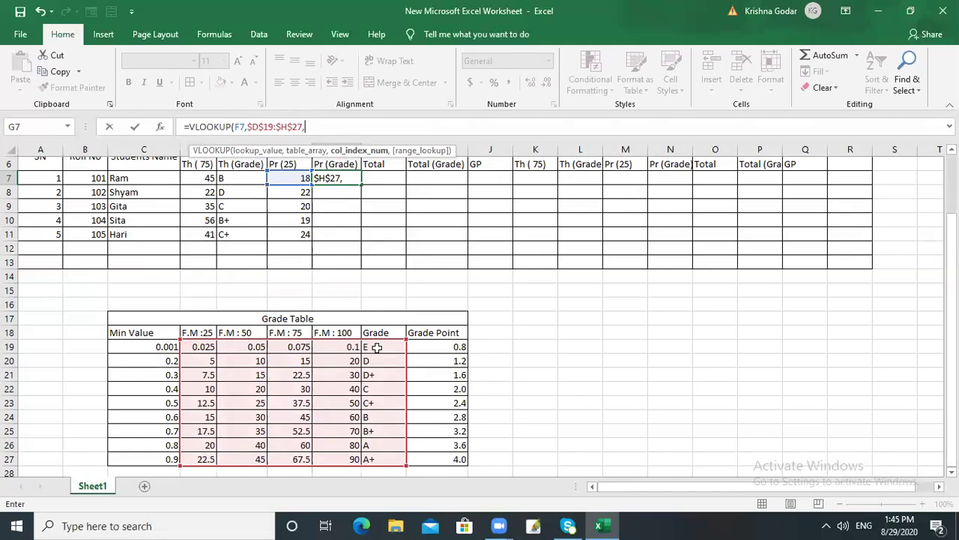
text(5))
key(Return)
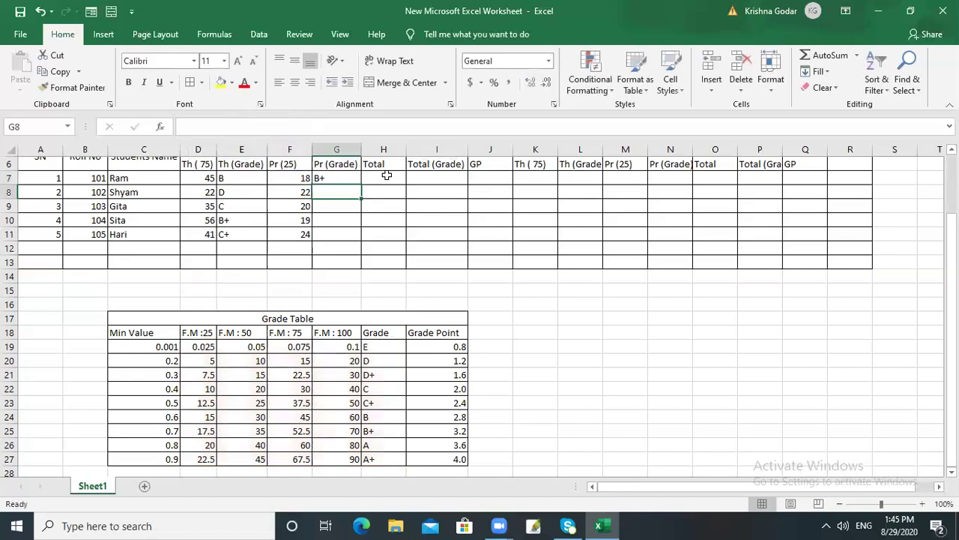
- Fill the English Pr (Grade) formula from G7 down to G11 and check the copied formula in G8
click(332, 177)
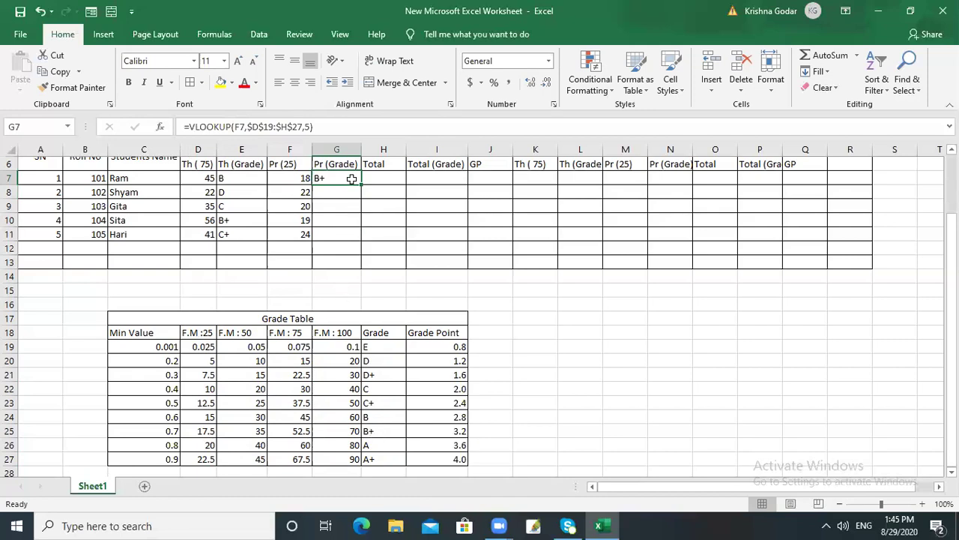
drag(360, 184, 355, 241)
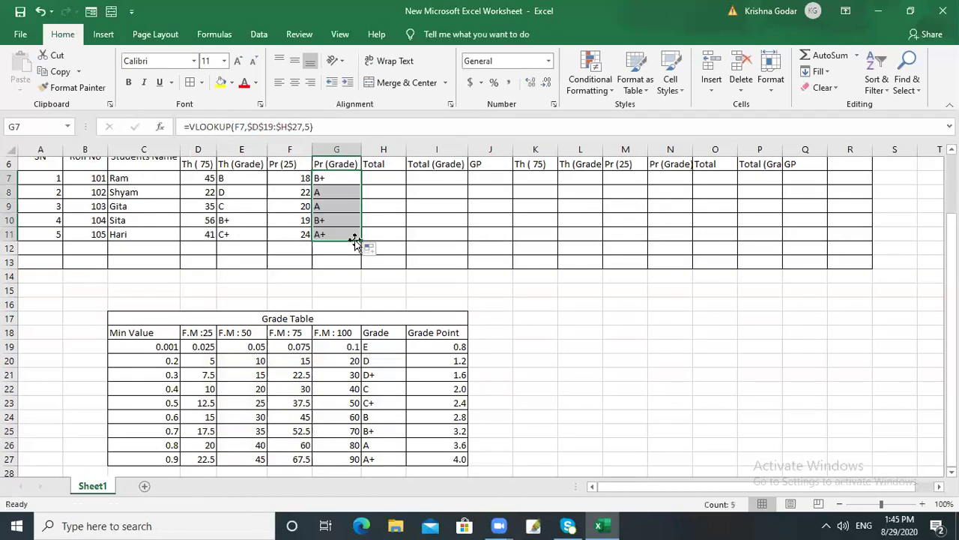
click(344, 188)
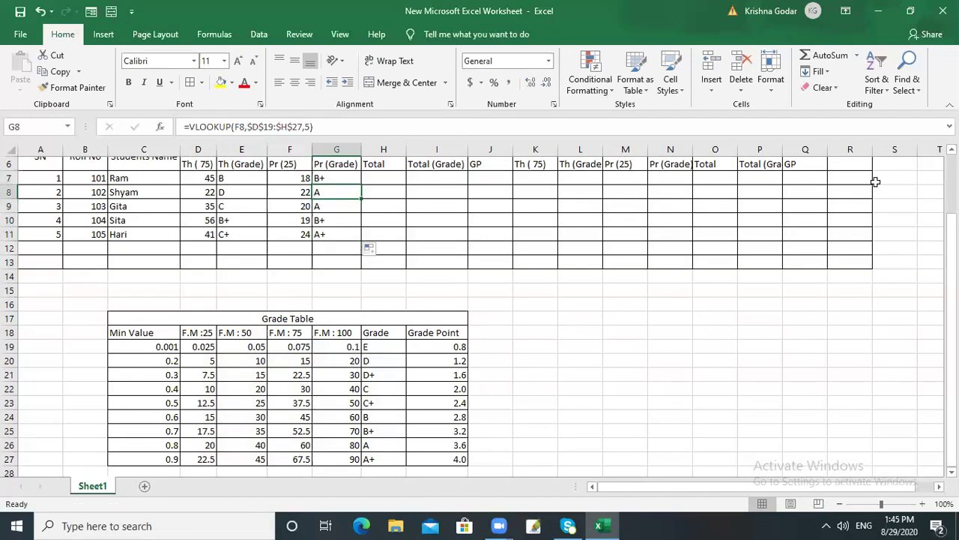
- Enter =SUM(D7,F7) in H7 to total the first student's English theory and practical marks
scroll(480, 300, up, 1)
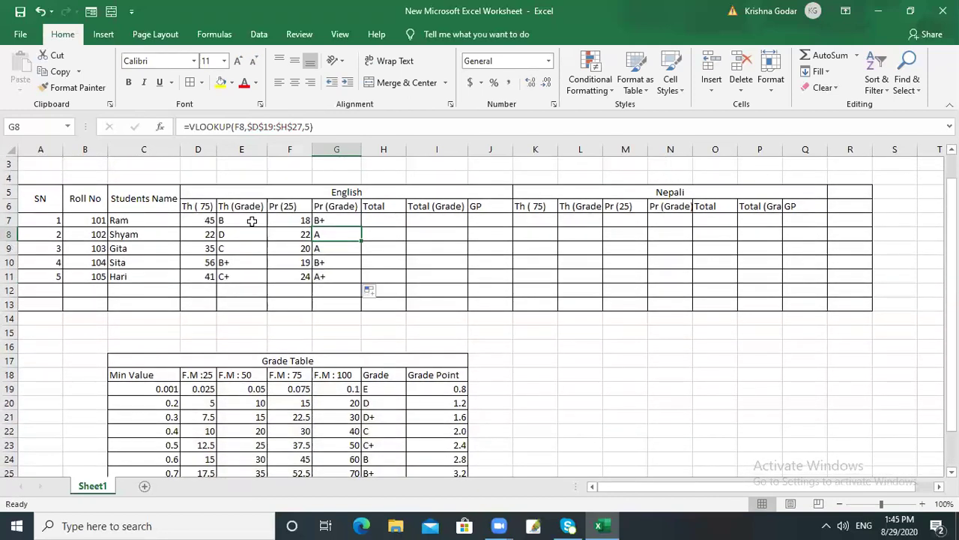
click(390, 219)
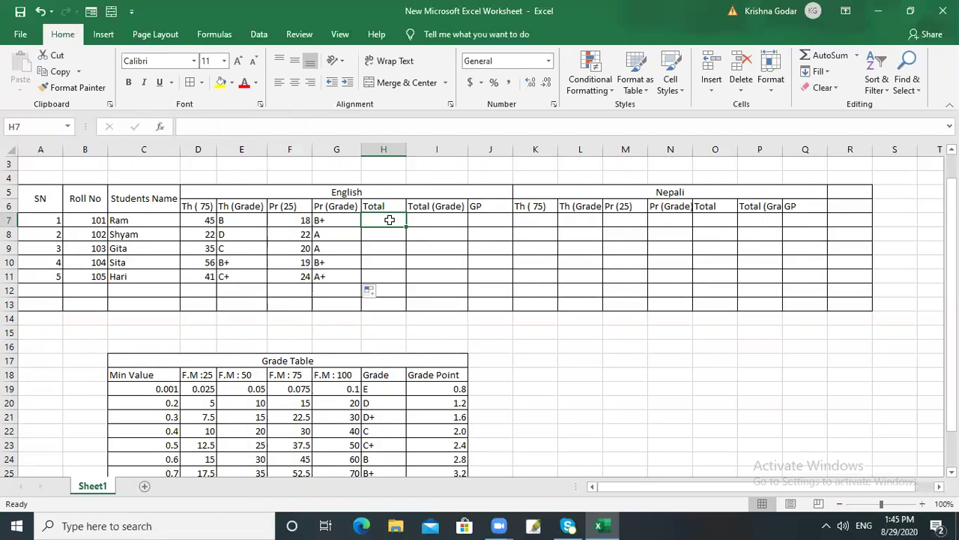
text(=)
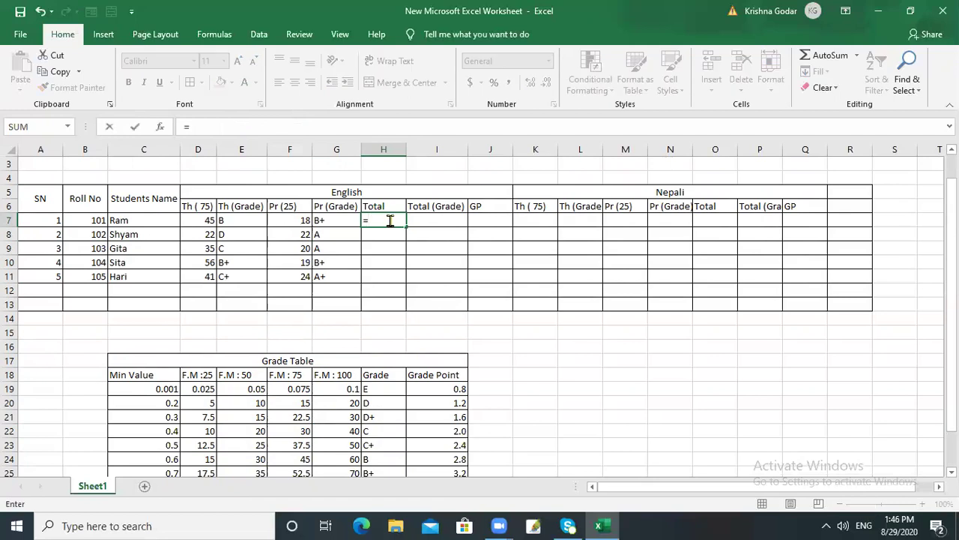
text(SU)
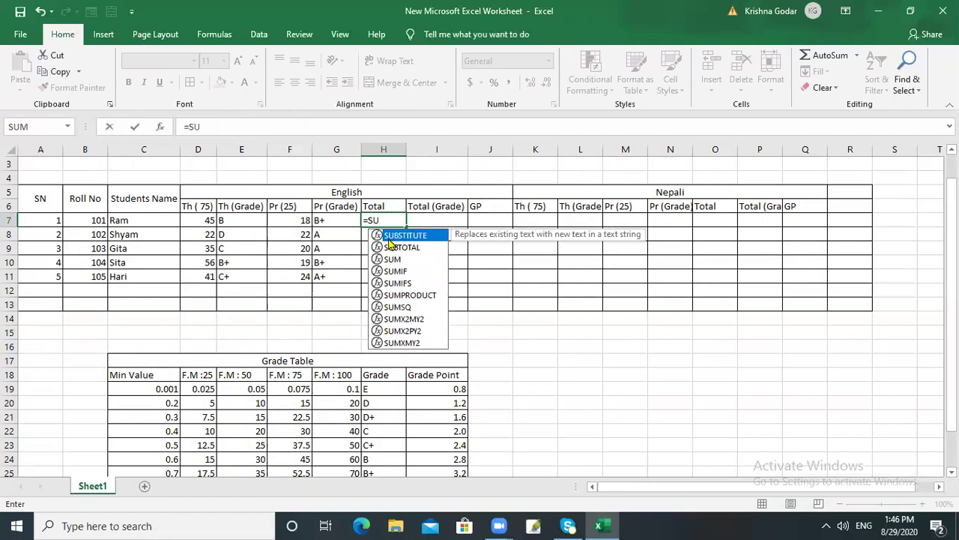
double_click(379, 255)
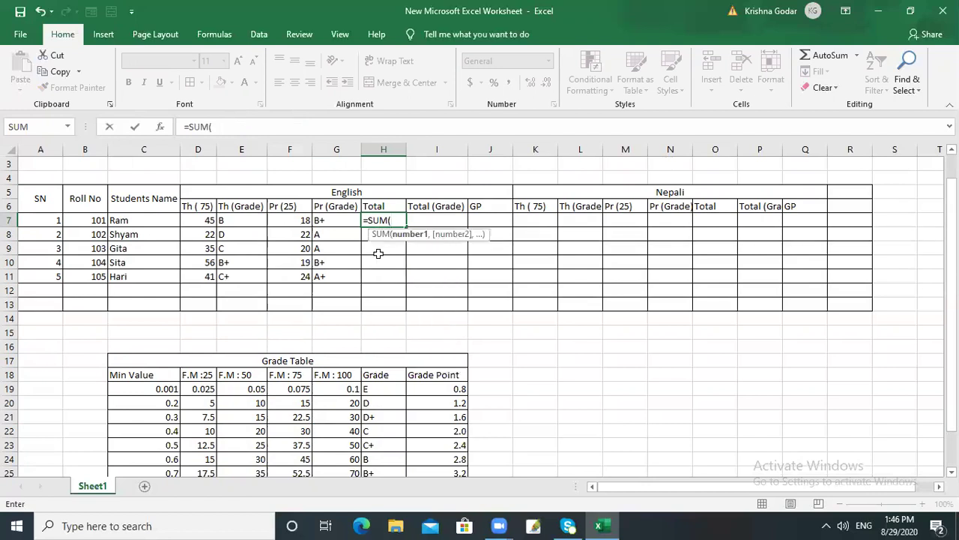
click(201, 222)
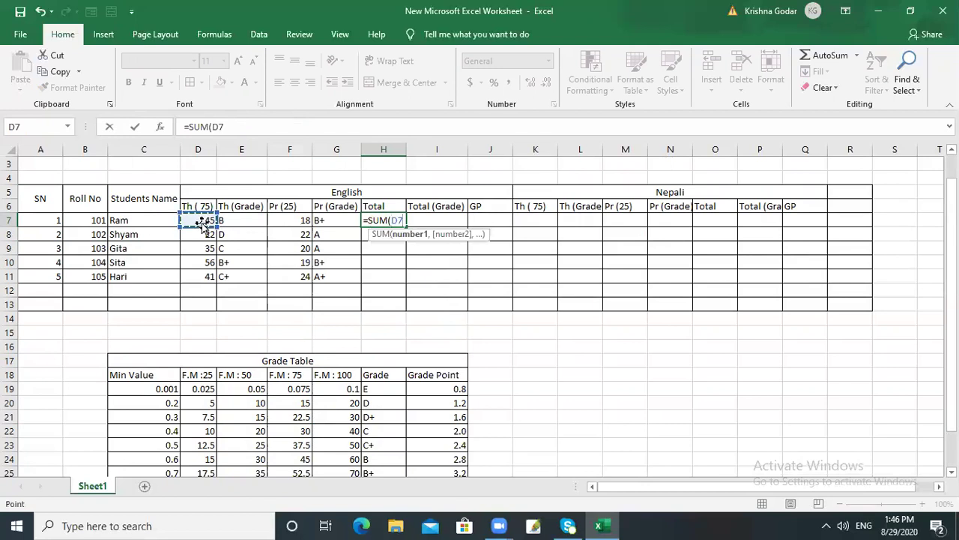
text(,)
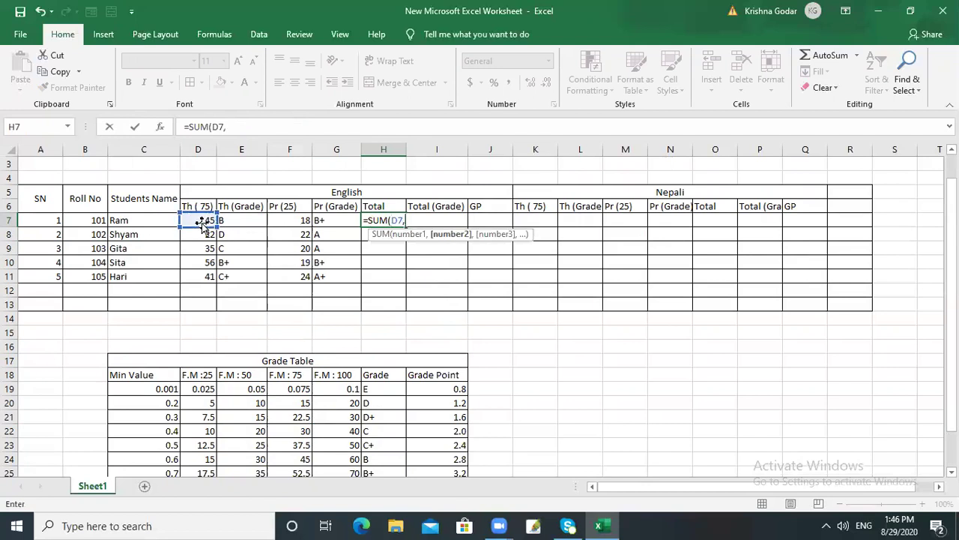
click(298, 219)
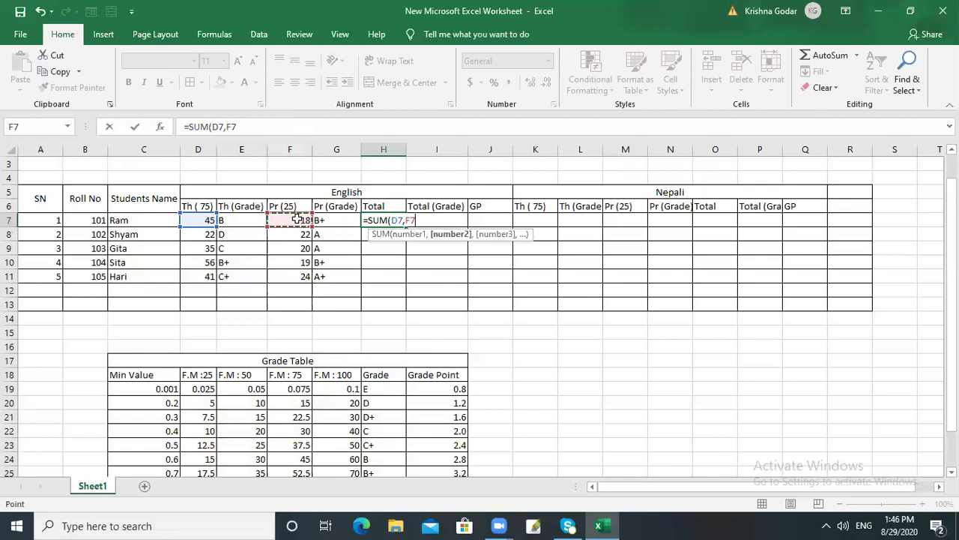
text())
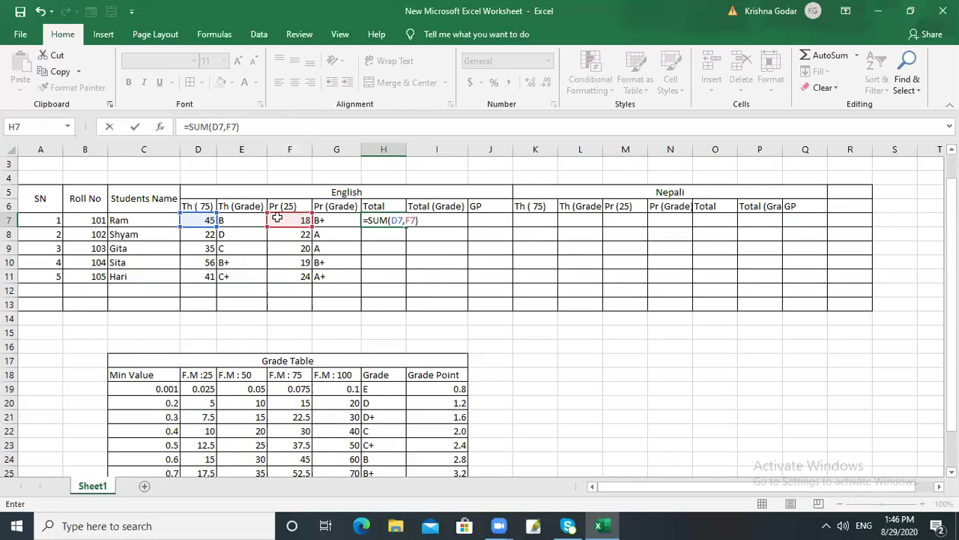
key(Return)
- Change the English Total heading in H6 to Total(100)
click(387, 219)
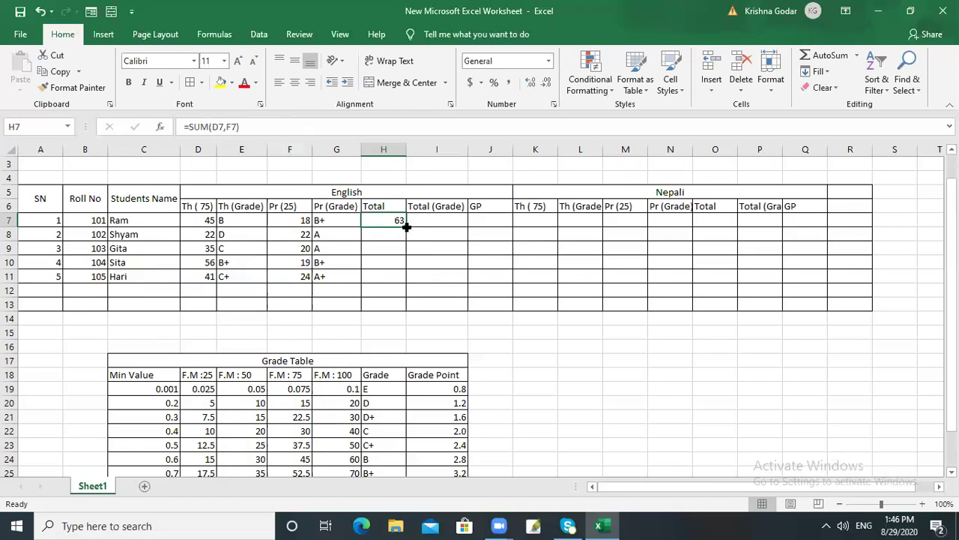
double_click(385, 205)
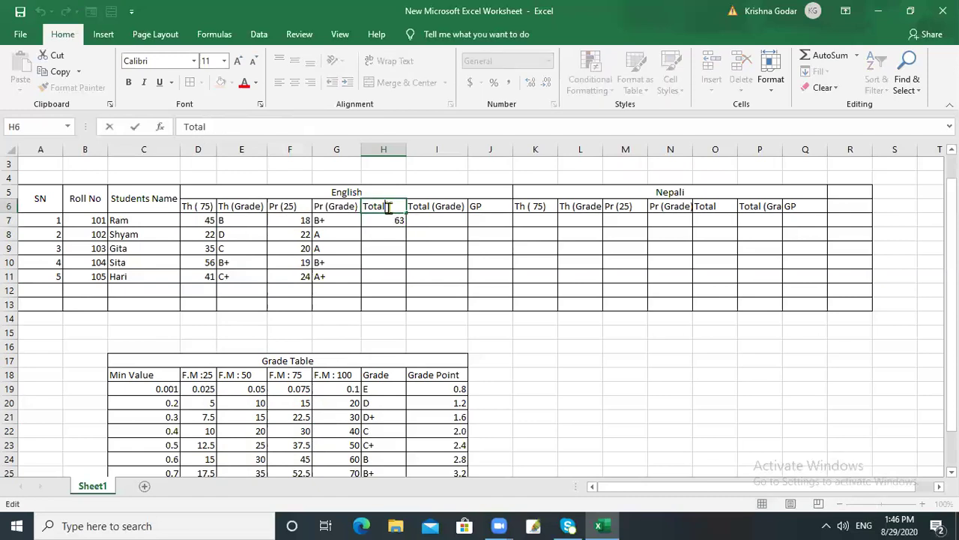
text((100))
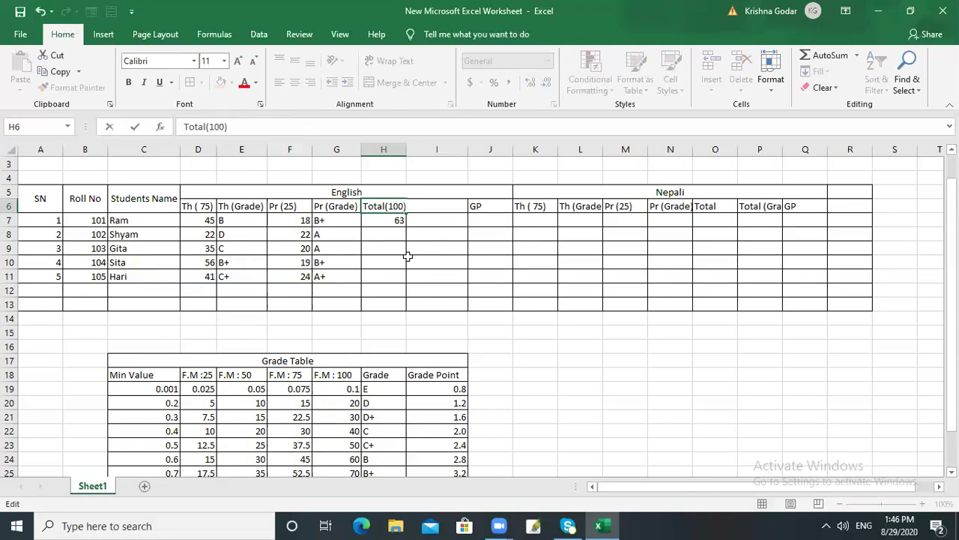
click(393, 261)
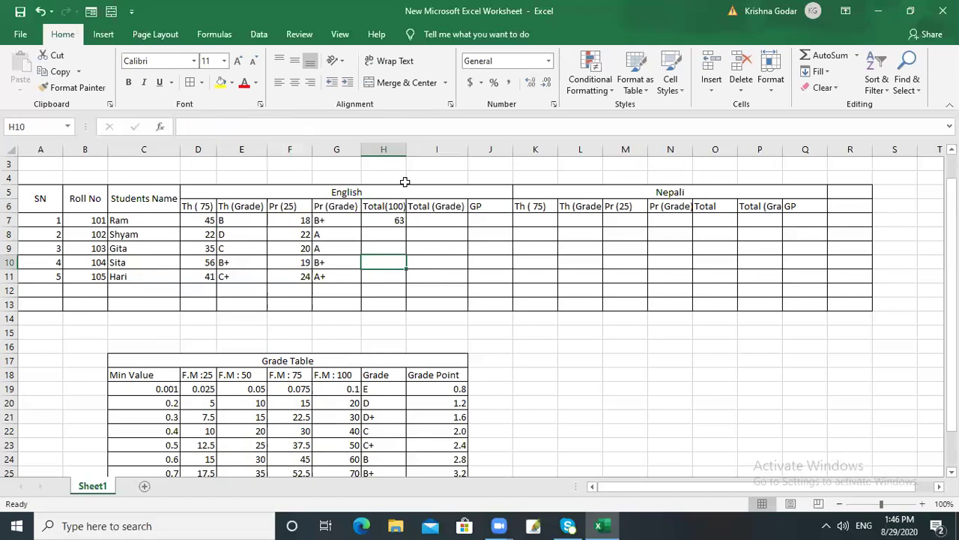
- Fill the English Total(100) formula from H7 down to H11 and check the formula in H7
click(397, 219)
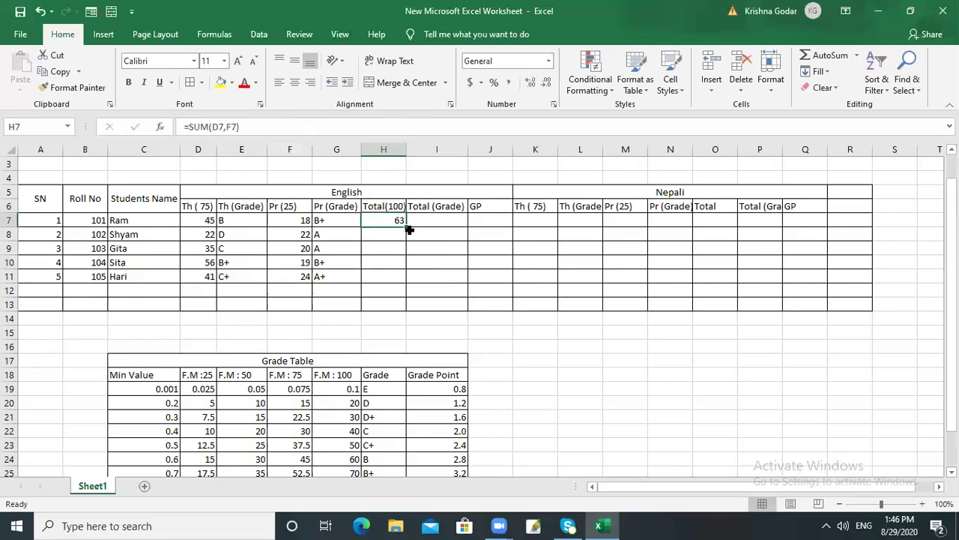
drag(409, 230, 404, 280)
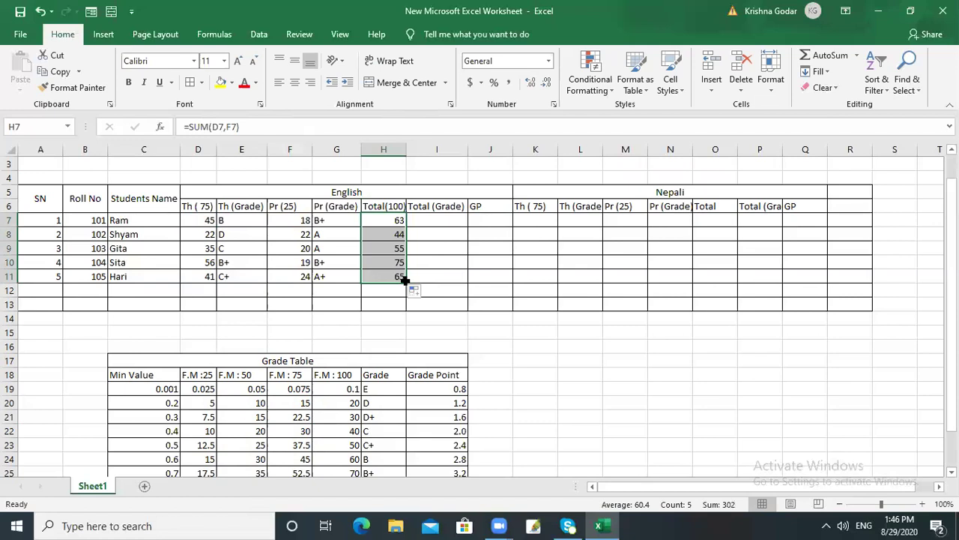
click(424, 216)
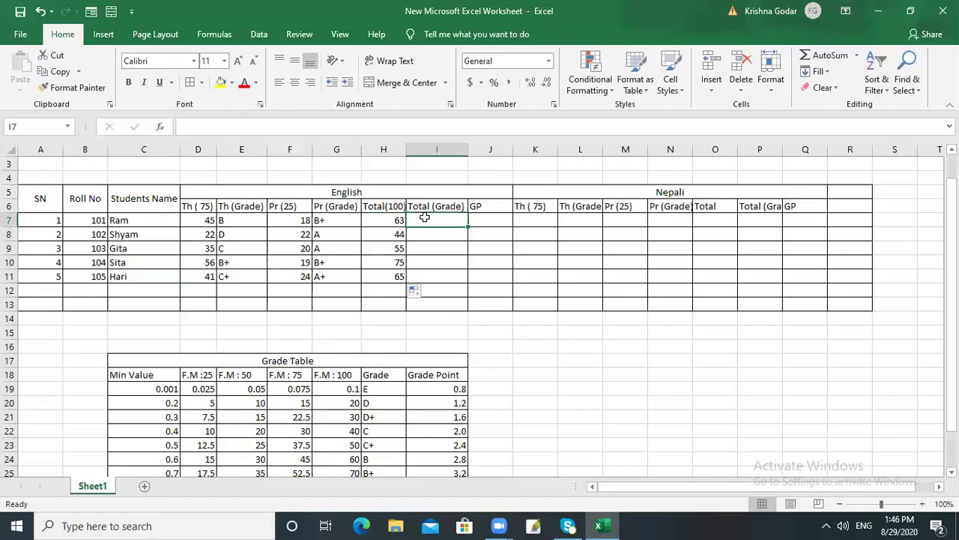
click(390, 230)
click(391, 221)
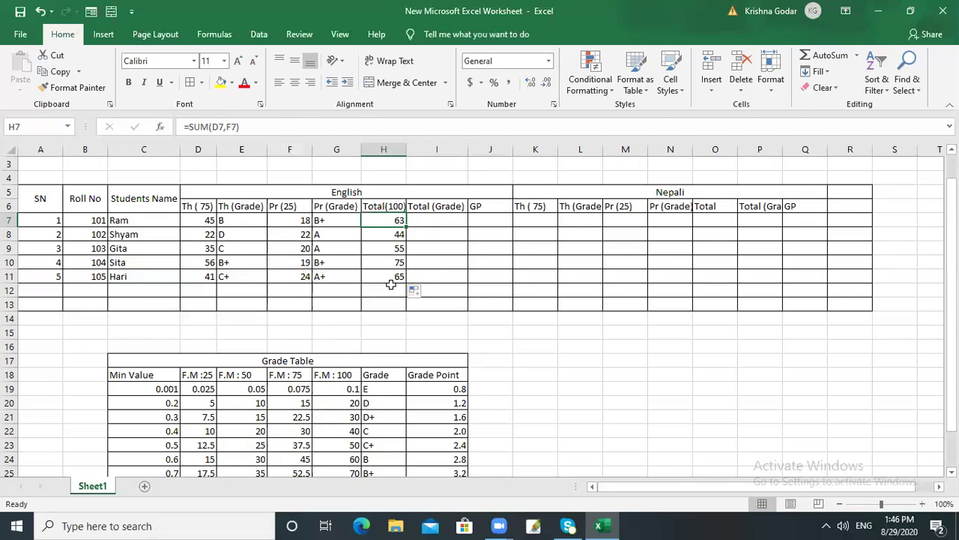
- Start a VLOOKUP formula in the first student's English Total (Grade) cell I7 with H7 as the lookup value
click(417, 218)
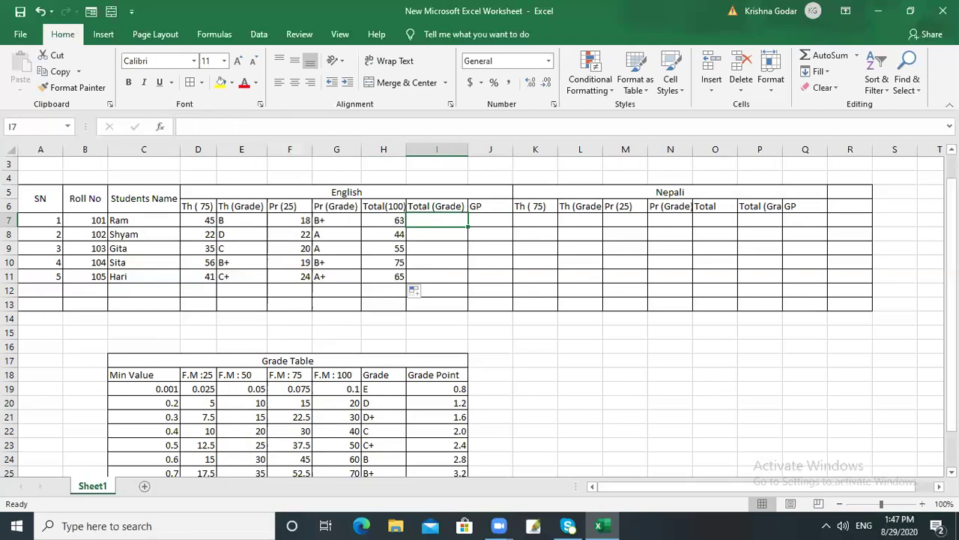
scroll(480, 314, down, 1)
scroll(480, 314, down, 1)
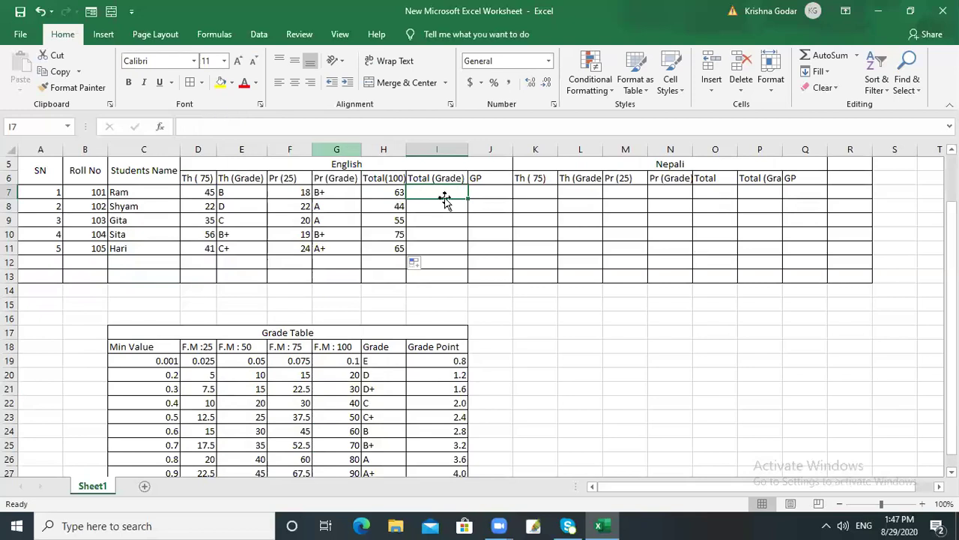
double_click(415, 191)
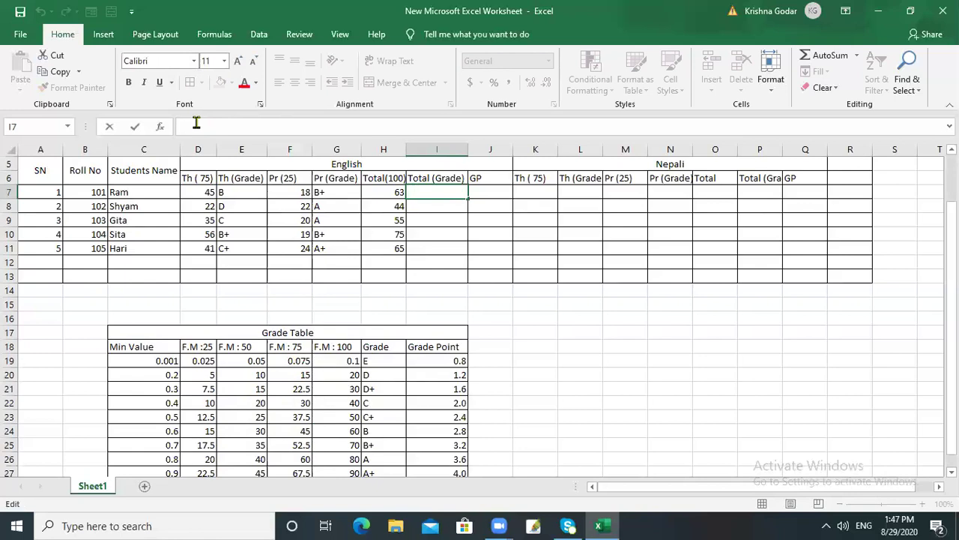
text(=)
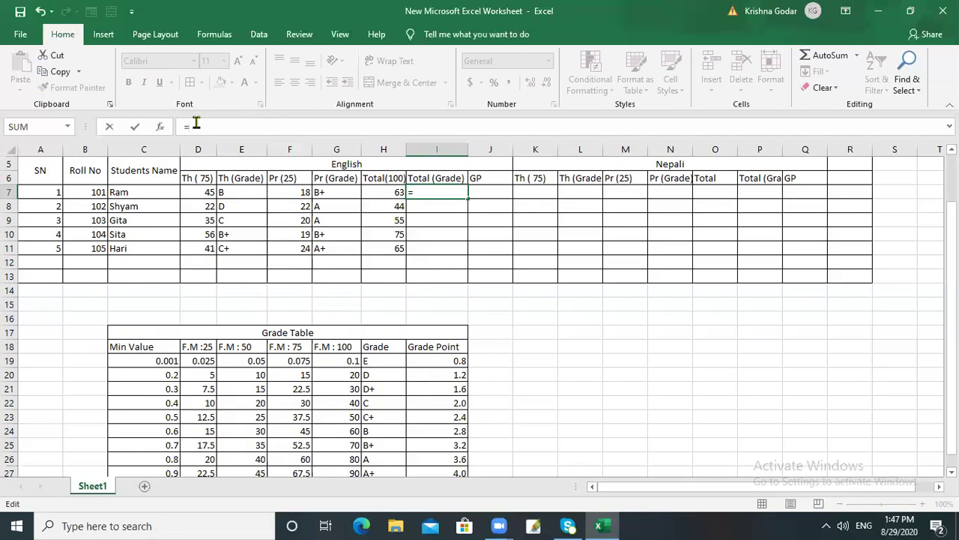
text(B)
text(l)
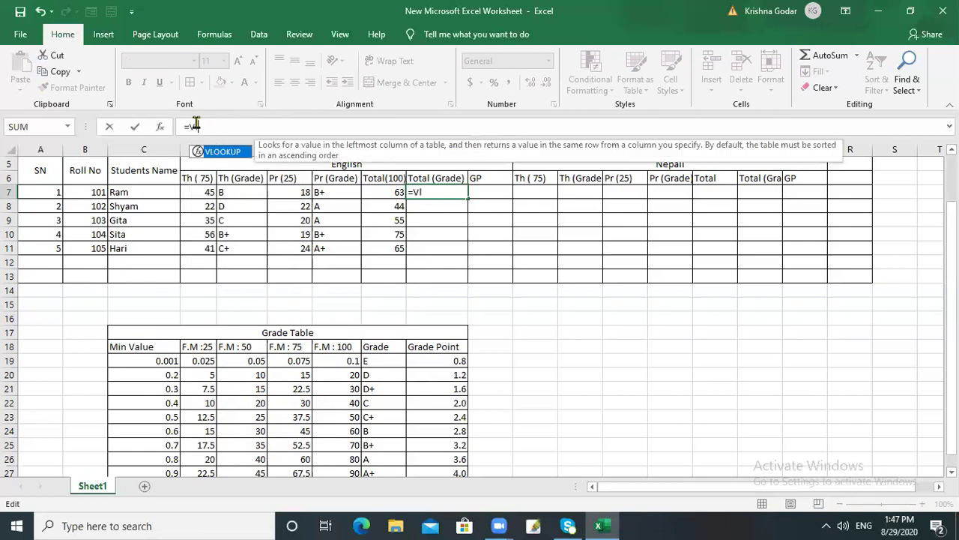
key(BackSpace)
text(L)
double_click(201, 152)
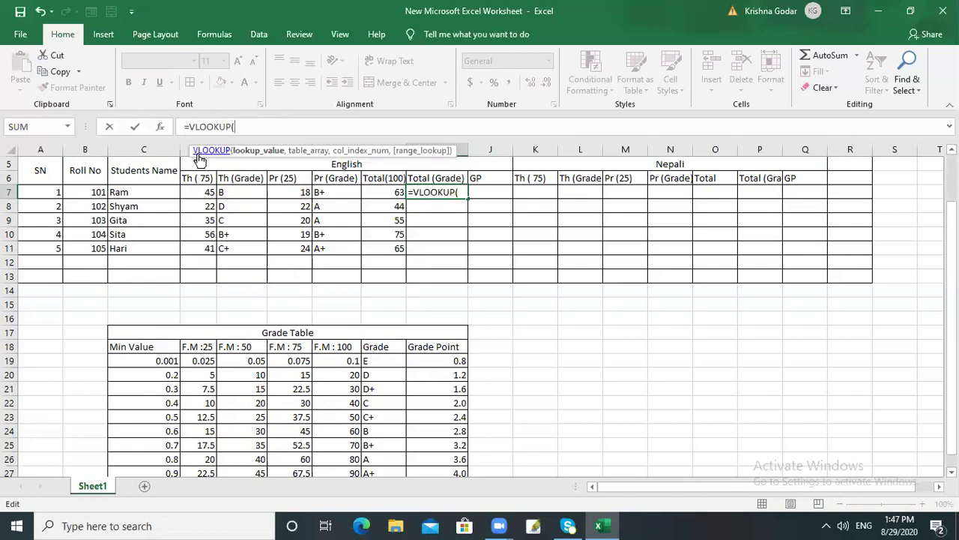
click(385, 194)
text(,)
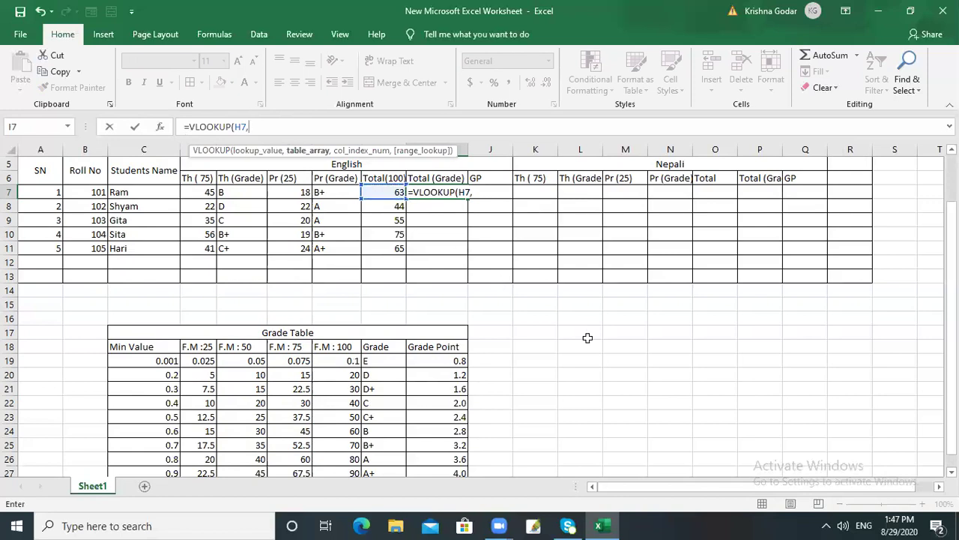
- Complete the I7 formula as =VLOOKUP(H7,$G$19:$H$27,2), using the F.M : 100 and Grade columns of the grade table
scroll(674, 432, down, 1)
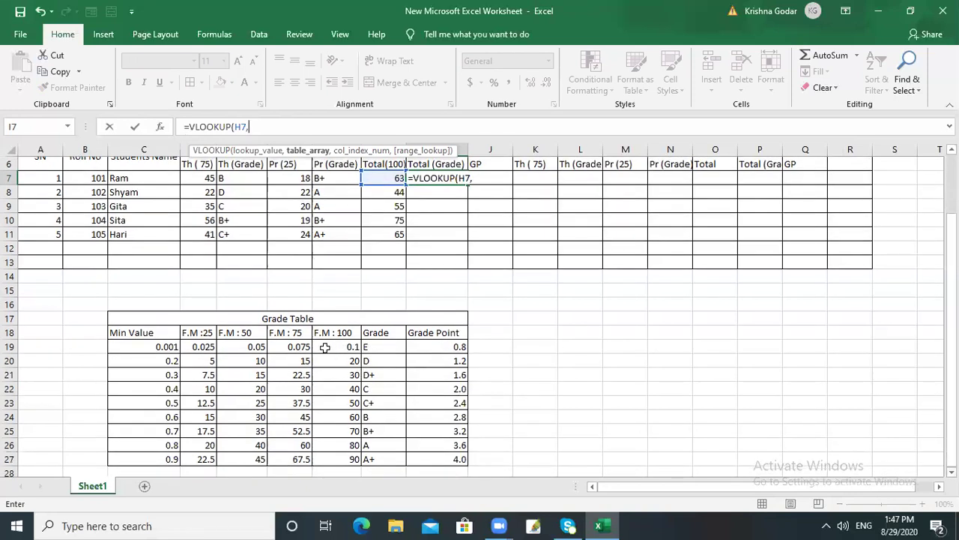
drag(325, 347, 383, 448)
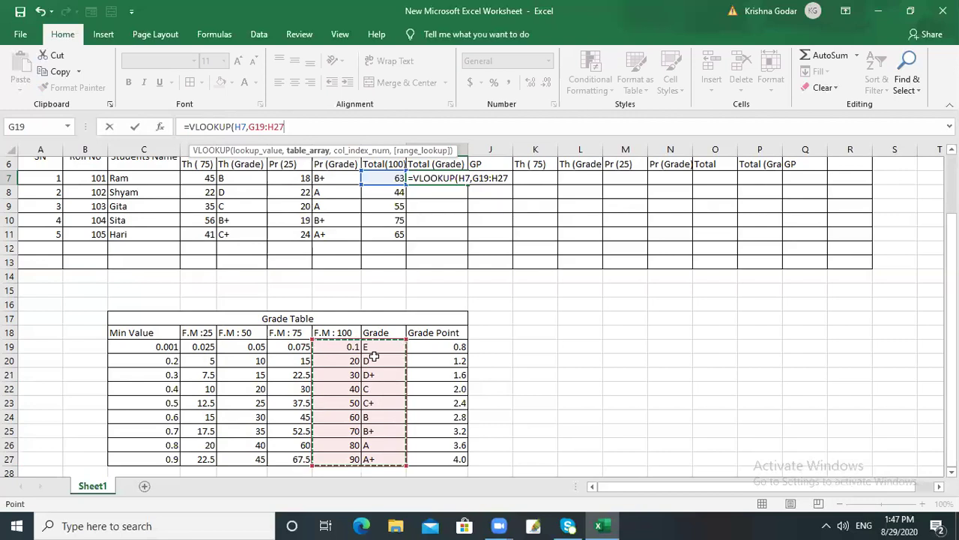
key(F4)
text(,)
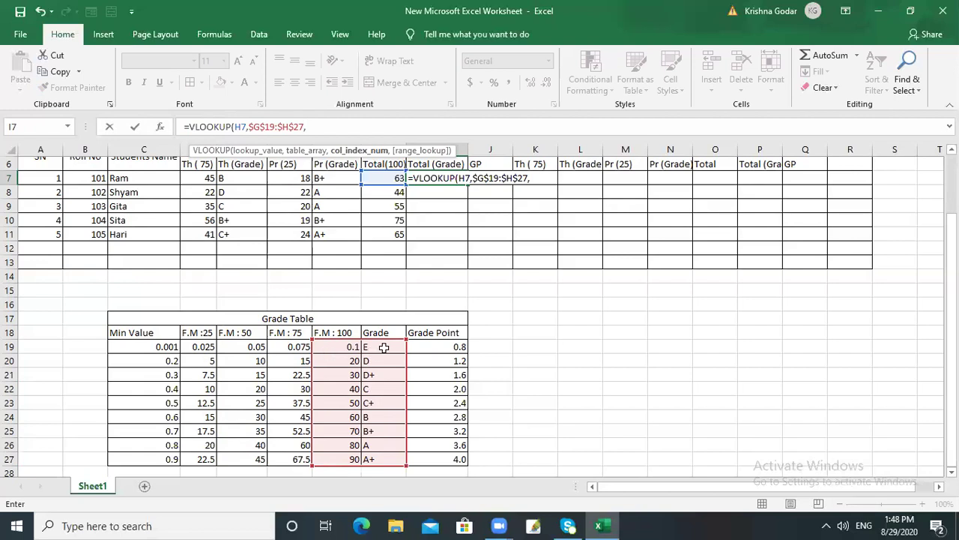
text(2))
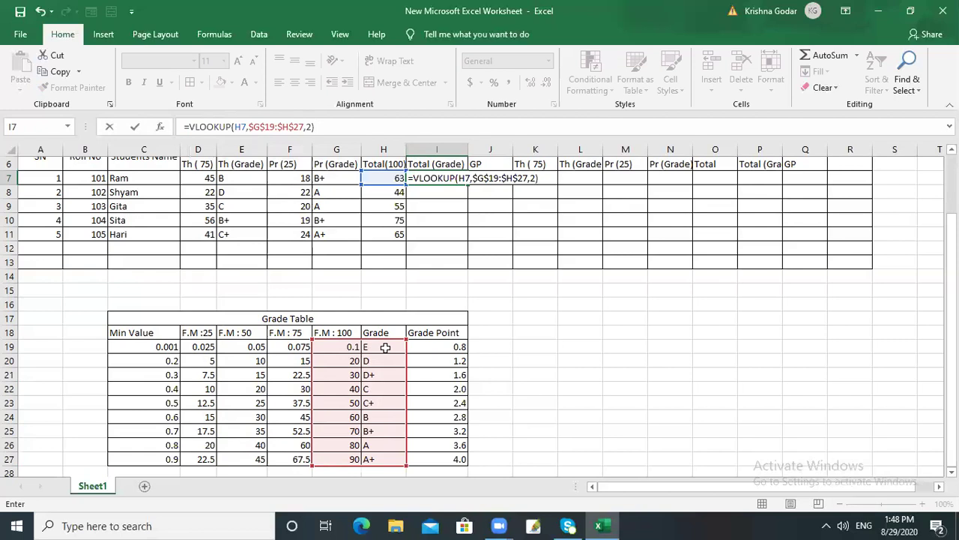
key(Return)
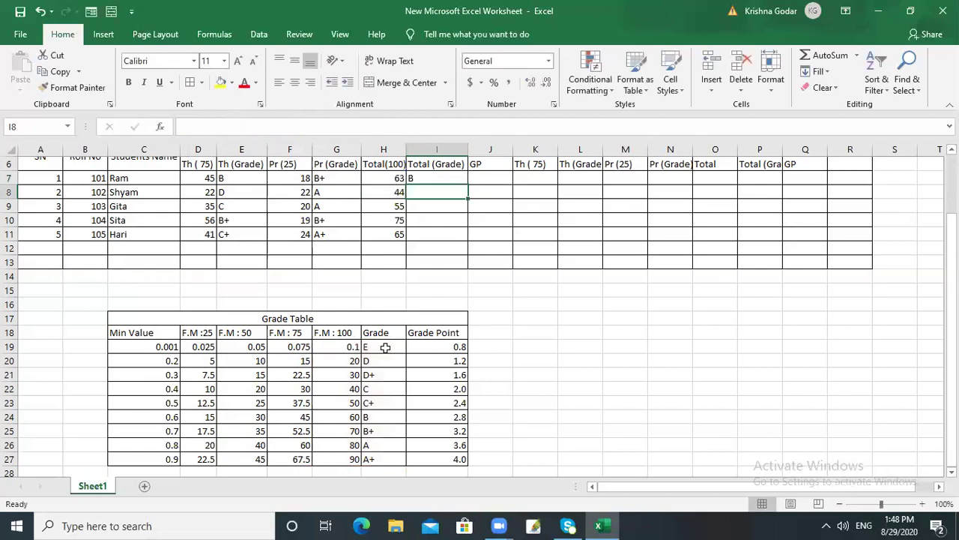
- Fill the English Total (Grade) formula from I7 down to I11 and check the formulas in I8 and I7
click(443, 178)
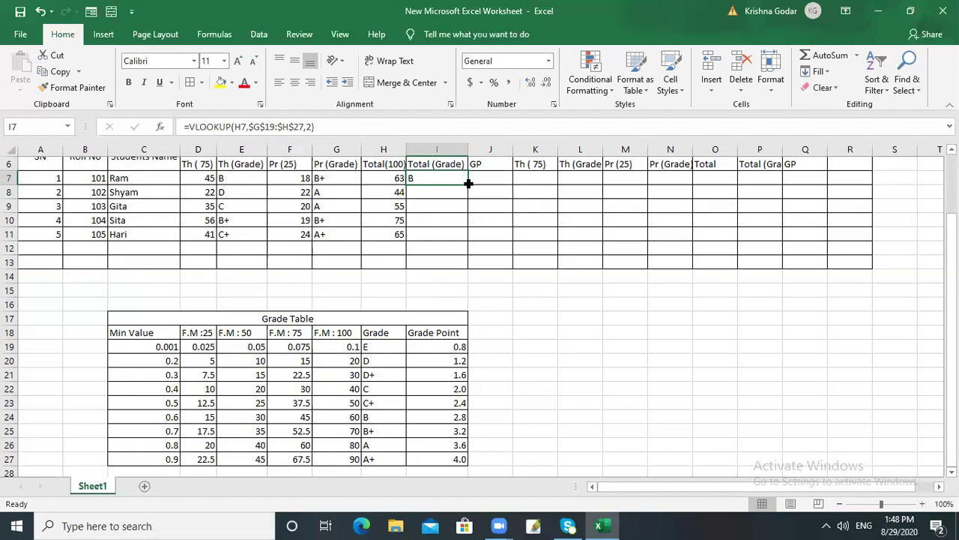
drag(468, 184, 465, 238)
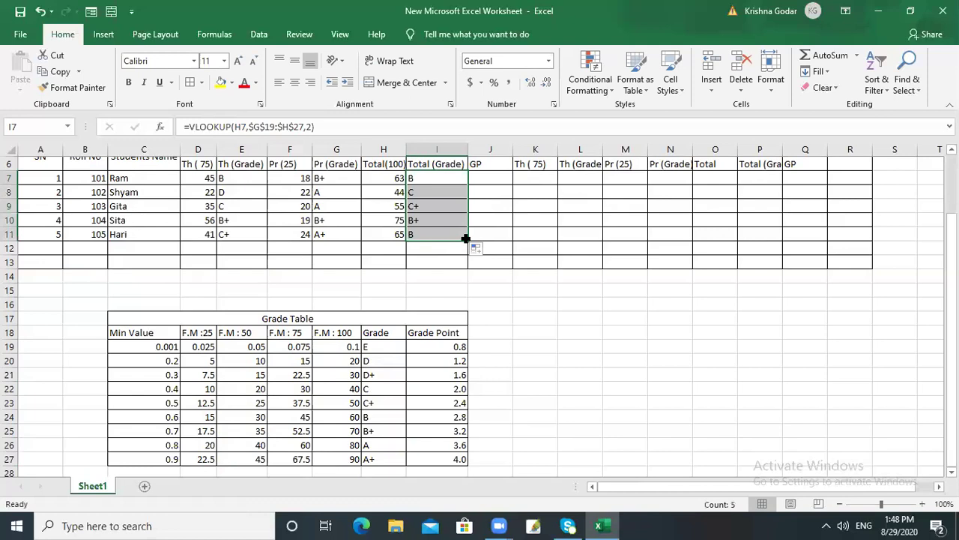
click(432, 195)
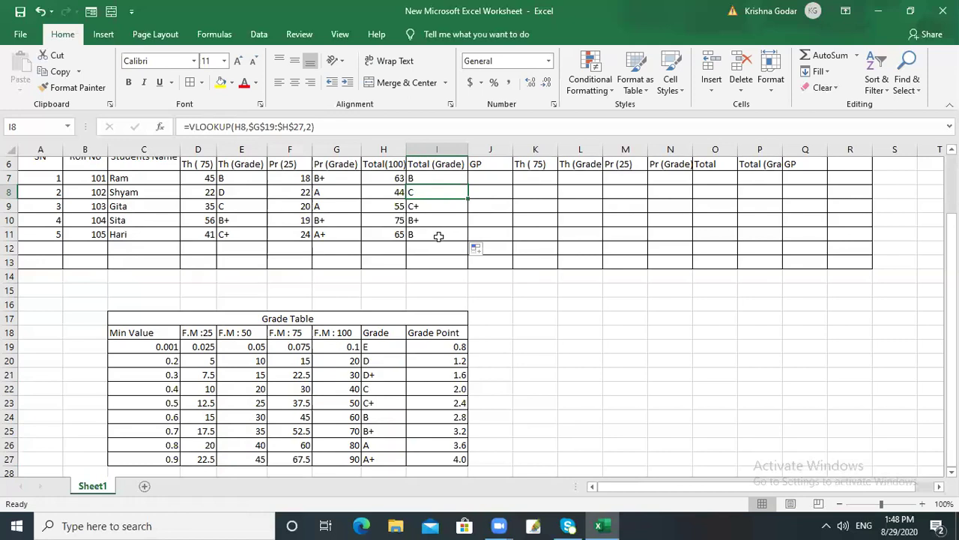
click(429, 177)
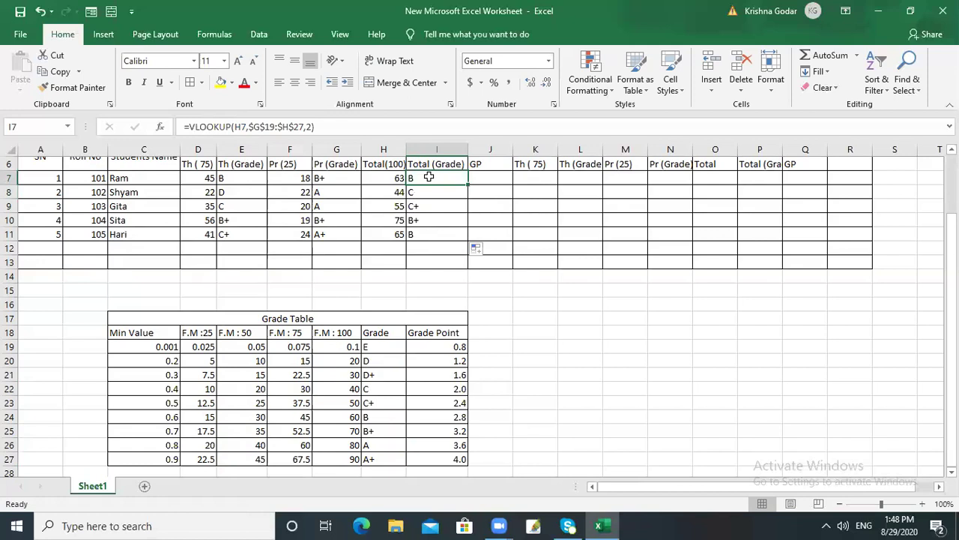
- Start a VLOOKUP formula in the first student's English GP cell J7 with the total mark in H7 as the lookup value
click(480, 180)
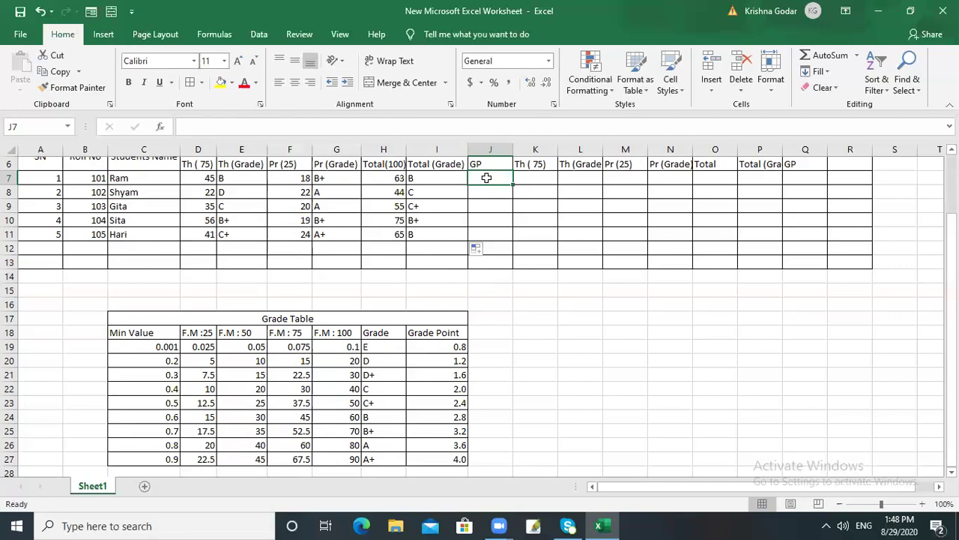
click(212, 128)
text(=)
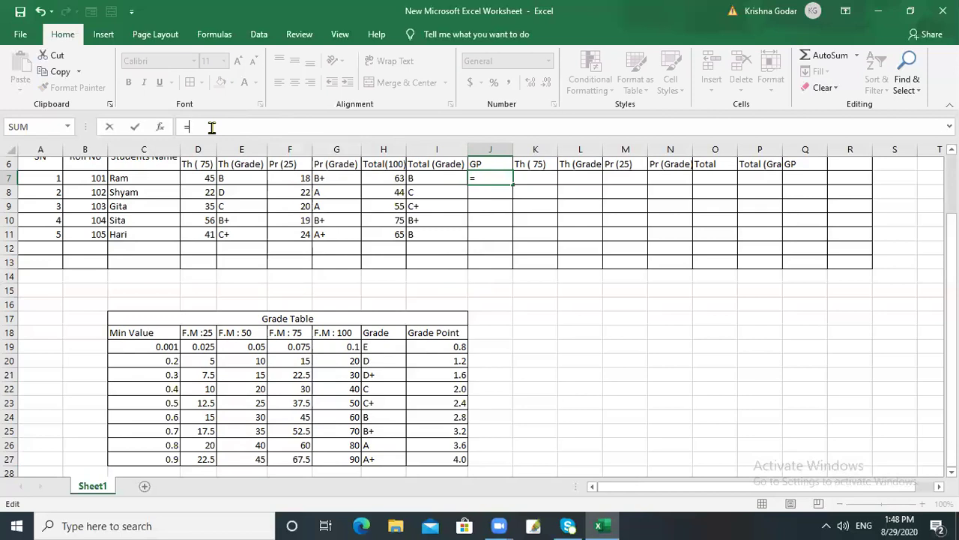
text(B)
key(BackSpace)
text(VL)
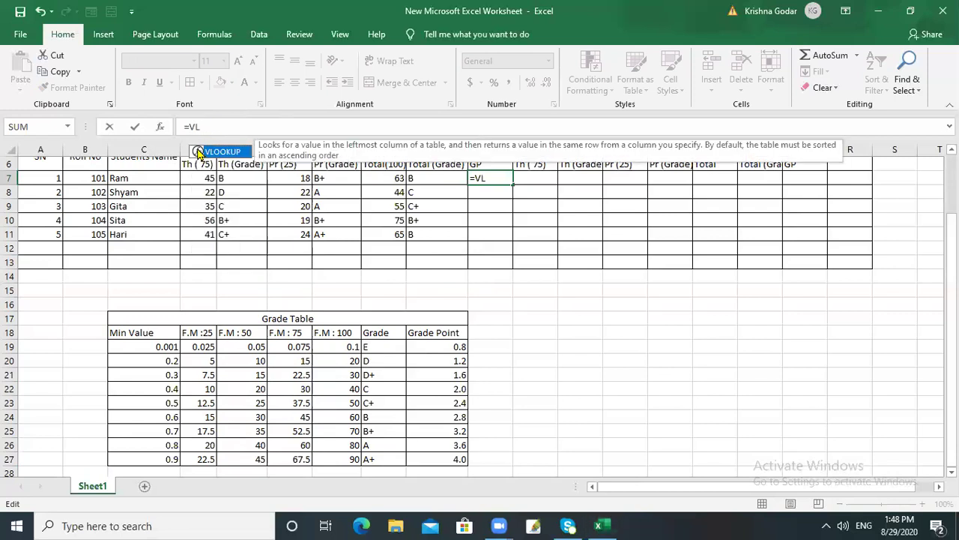
double_click(198, 152)
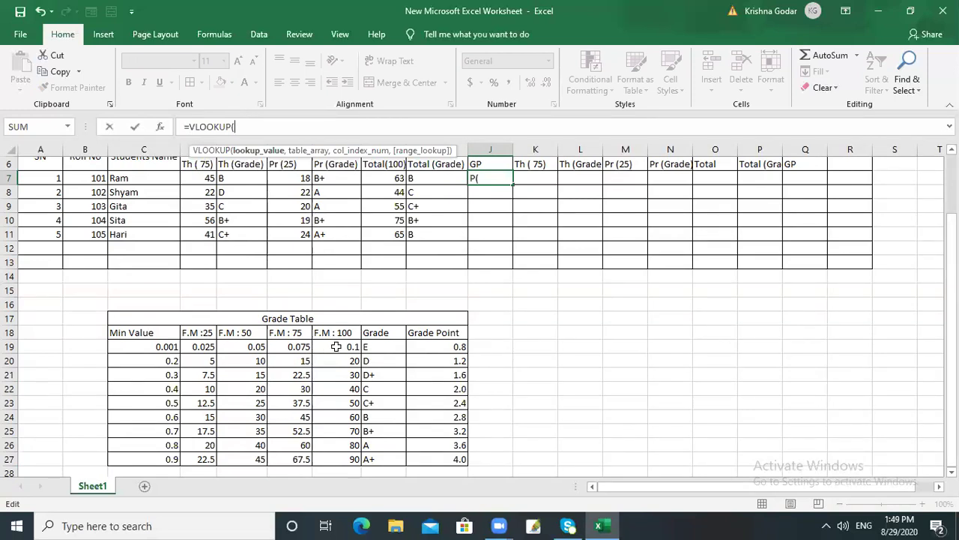
click(388, 180)
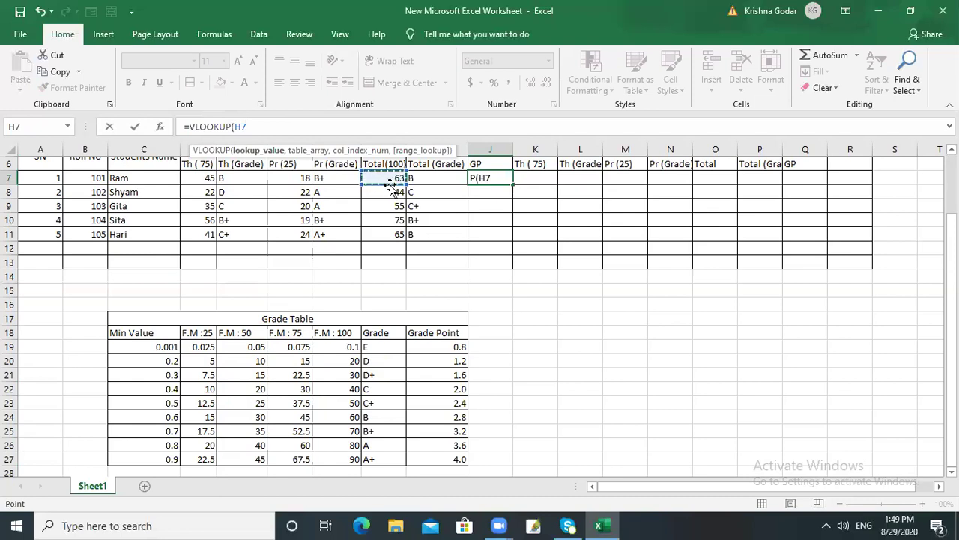
text(,)
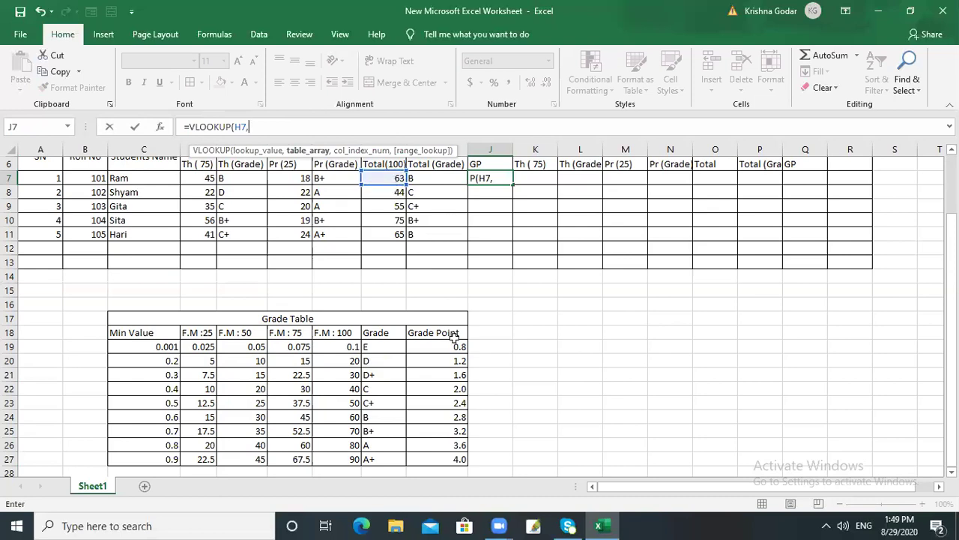
- Complete the J7 formula as =VLOOKUP(H7,$G$19:$I$27,3) so it looks up the Grade Point column of the grade table
drag(347, 345, 440, 456)
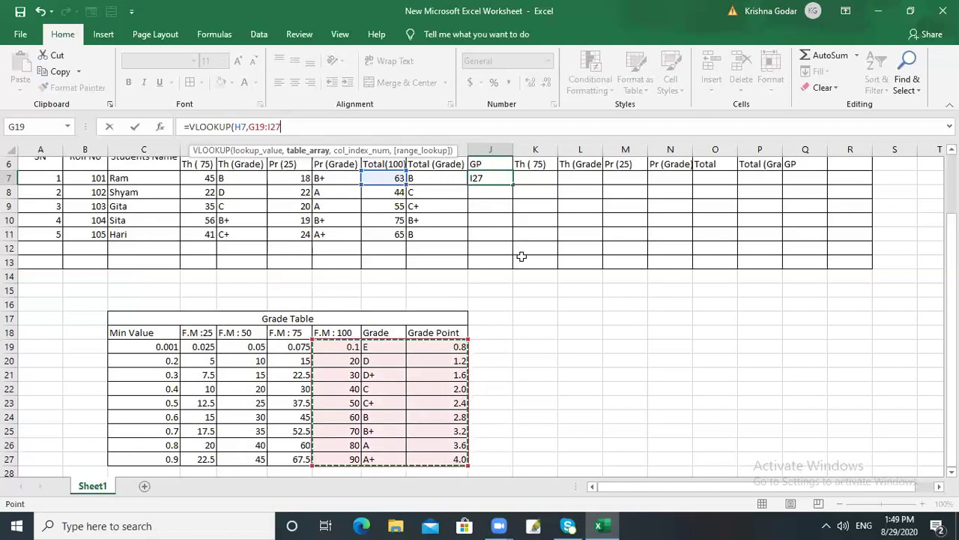
key(F4)
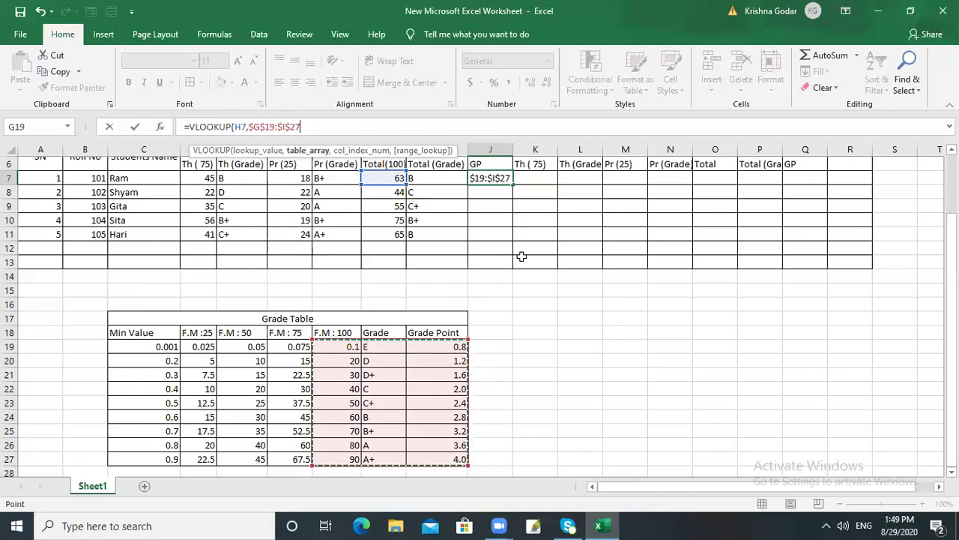
text(,)
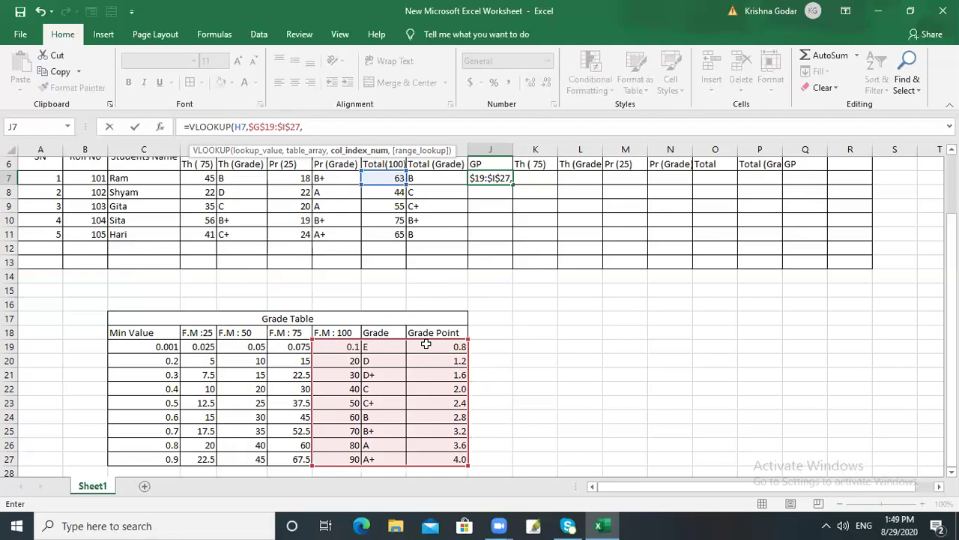
text(3))
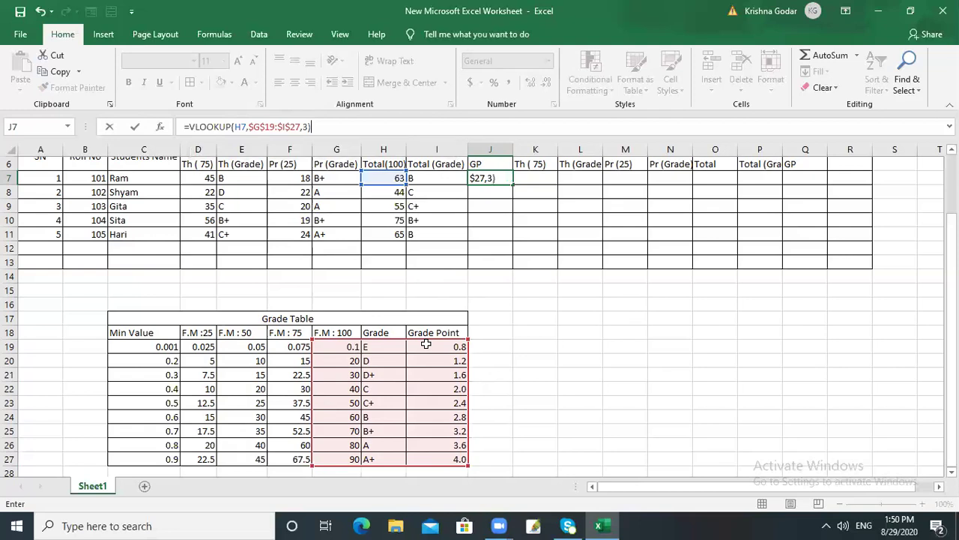
key(Return)
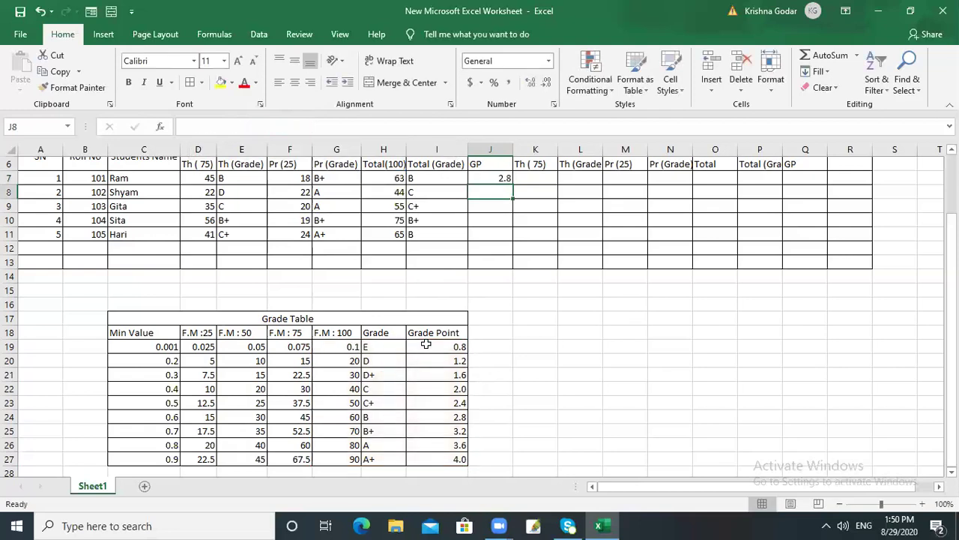
click(492, 178)
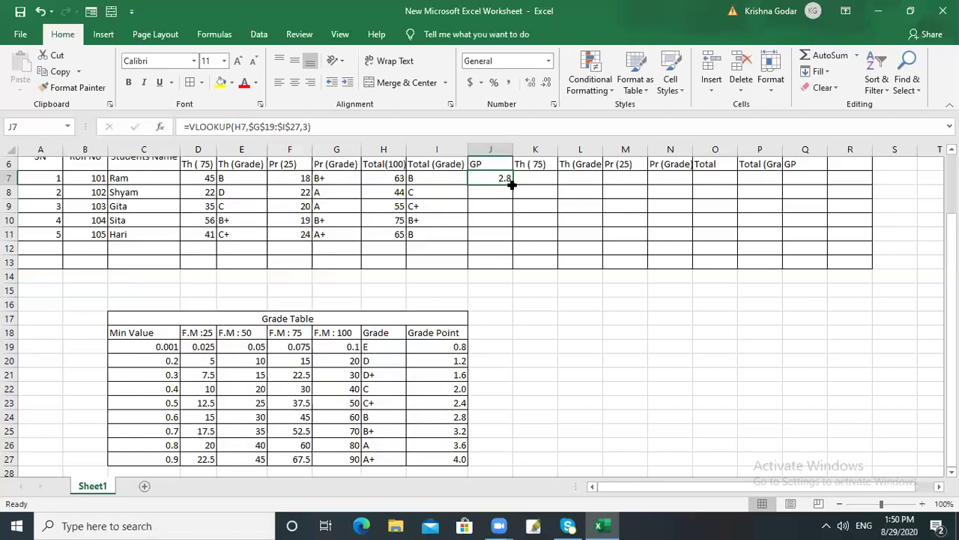
drag(511, 184, 509, 234)
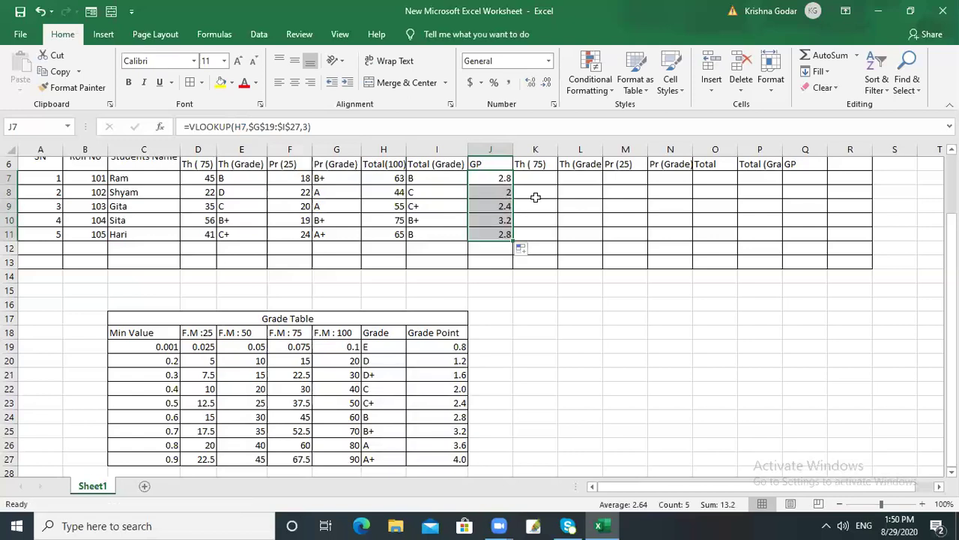
key(ctrl+z)
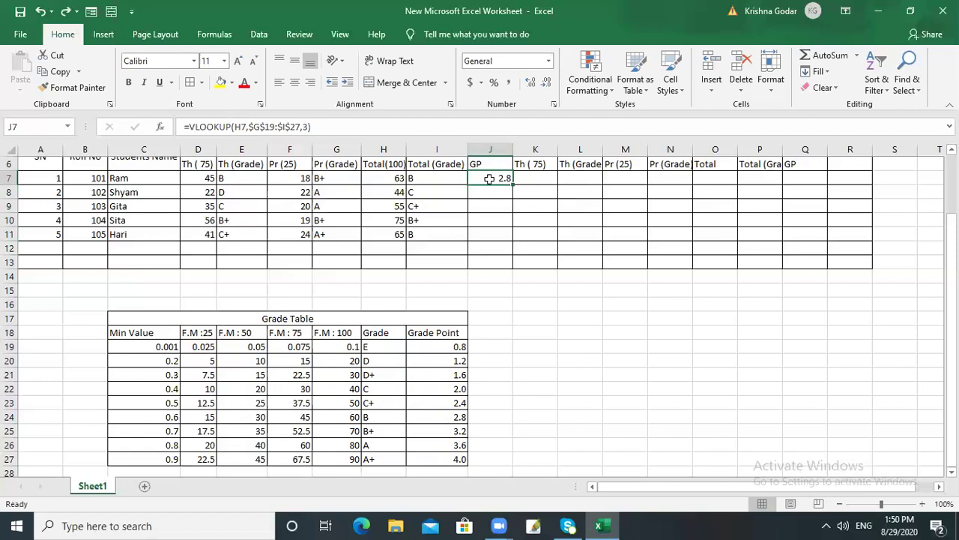
- Fill the English GP formula from J7 down to J11 for all five students
drag(492, 177, 515, 240)
click(495, 178)
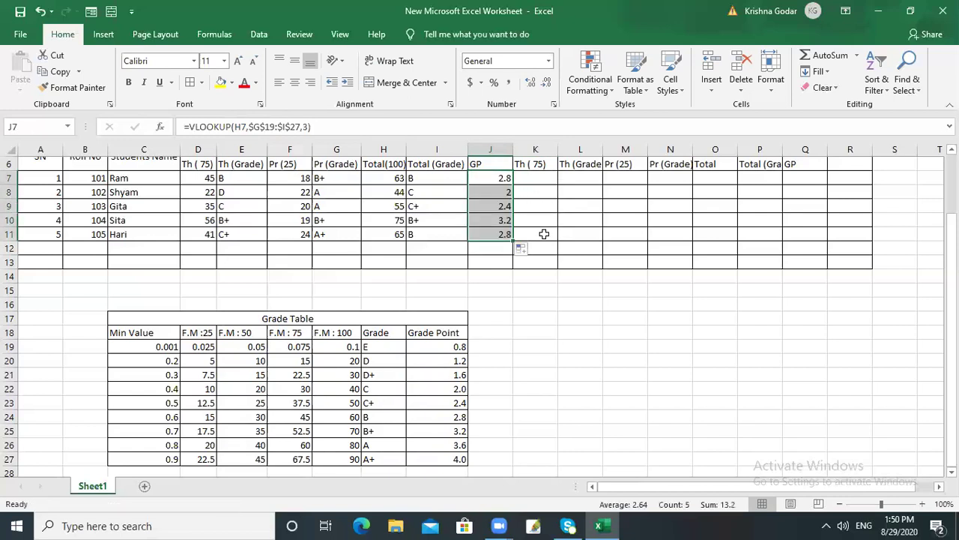
click(544, 233)
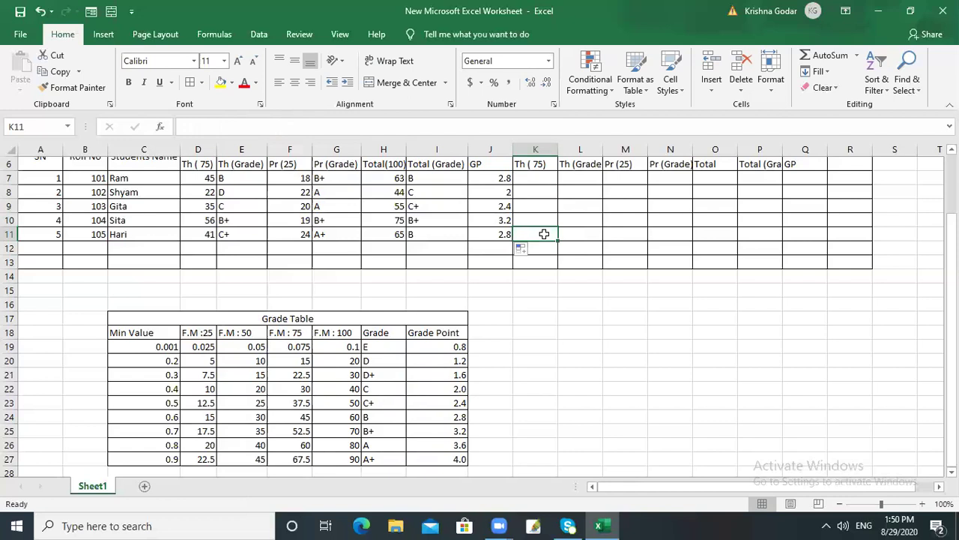
- Review the first student's English theory mark in D7, practical mark in F7 and total formula in H7
click(201, 179)
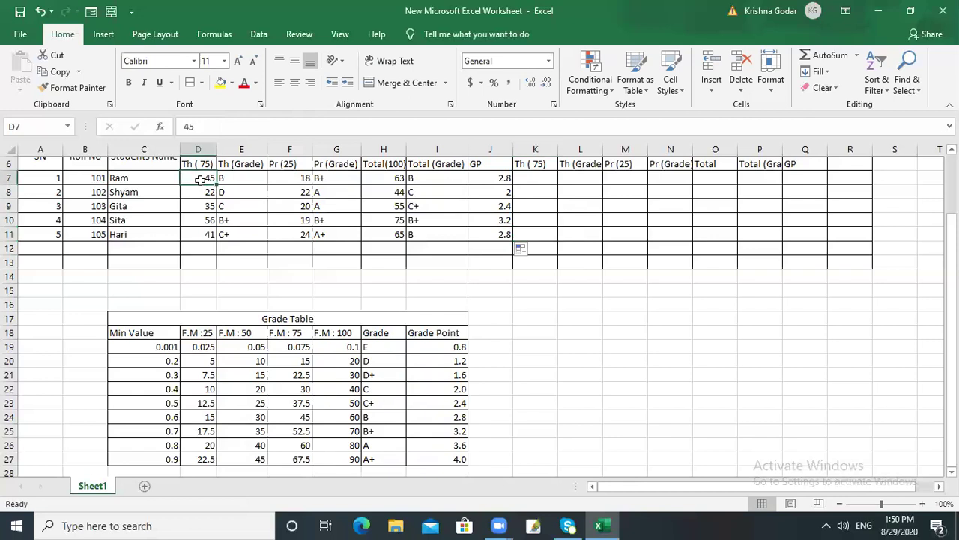
click(286, 177)
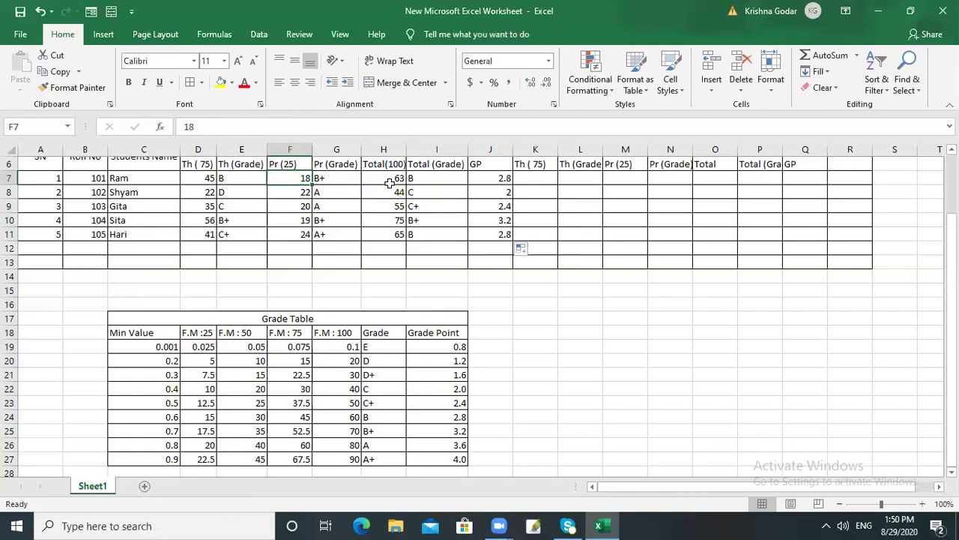
click(388, 180)
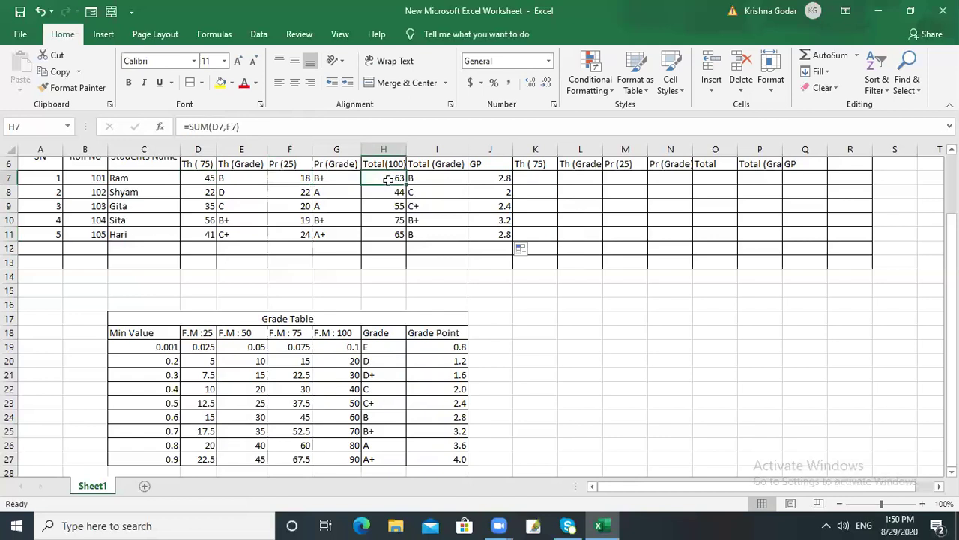
- Check the first student's total grade and GP formulas in I7 and J7, and set the English theory mark in D7 to 55
click(421, 178)
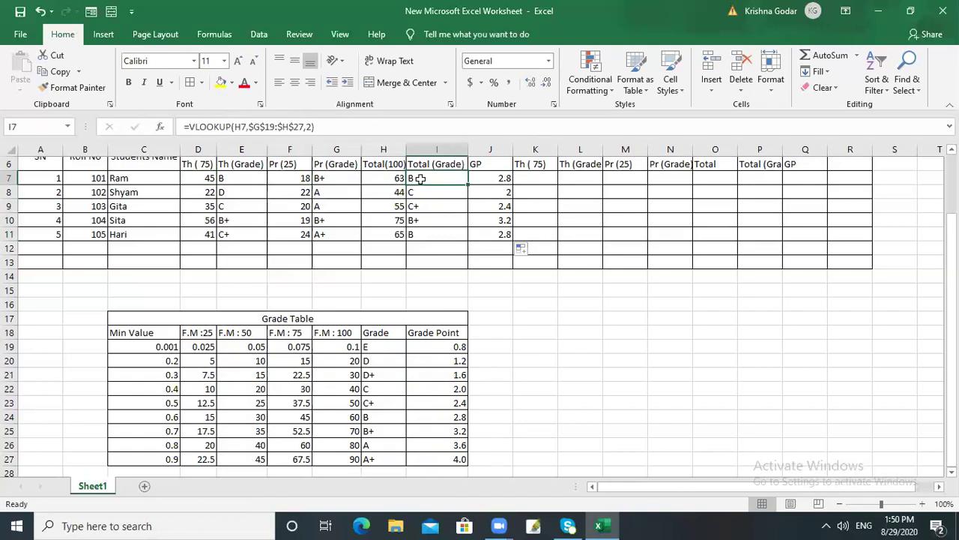
click(482, 177)
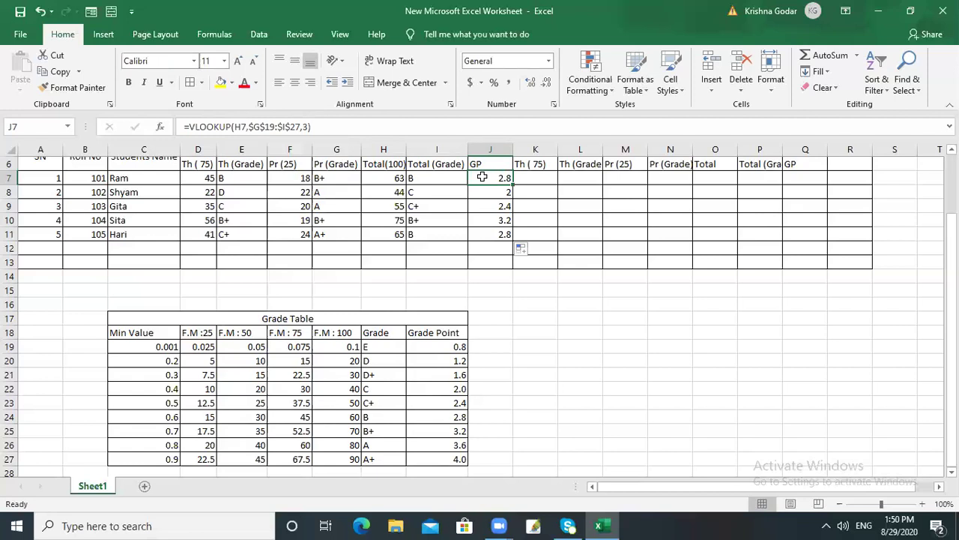
double_click(200, 177)
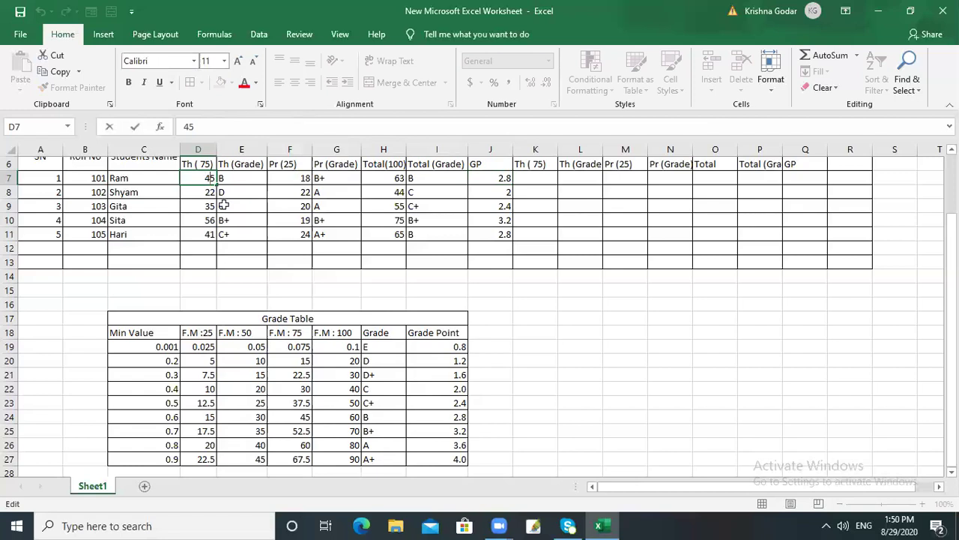
key(BackSpace)
text(5)
click(259, 192)
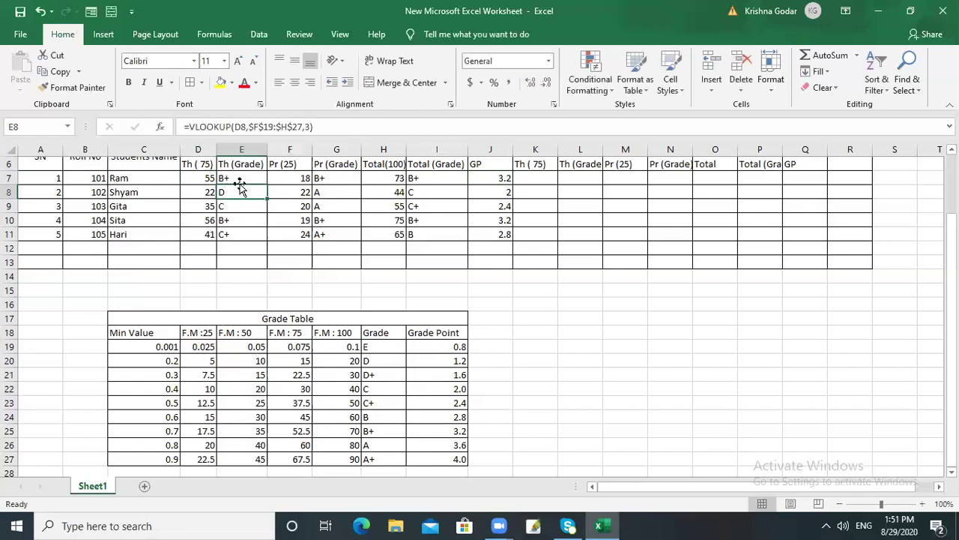
- Set the first student's English practical mark in F7 to 24 and the theory mark in D7 to 65
click(300, 178)
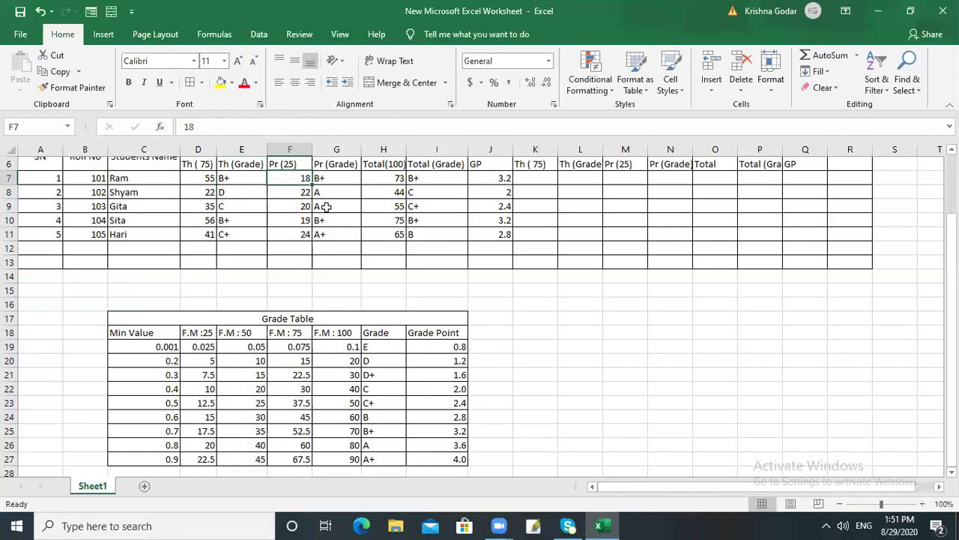
text(24)
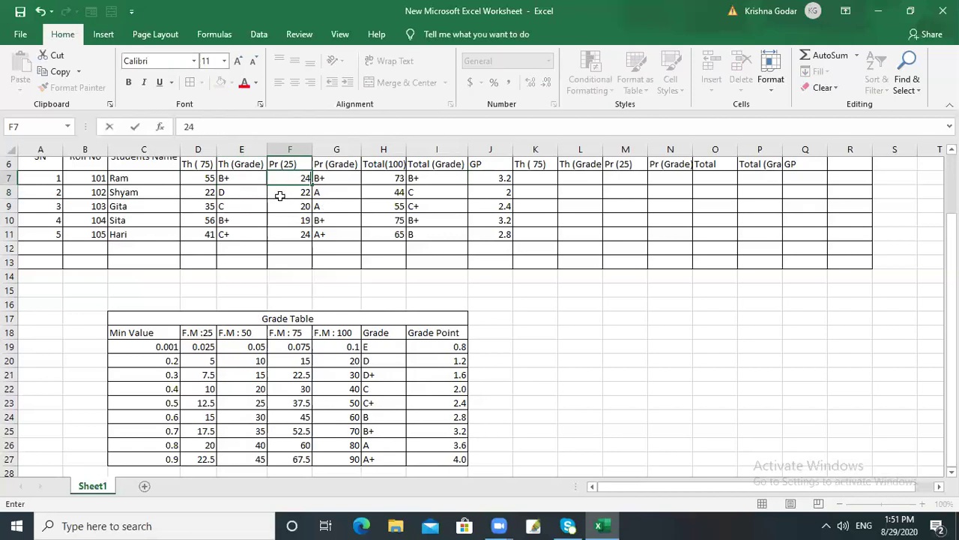
key(Return)
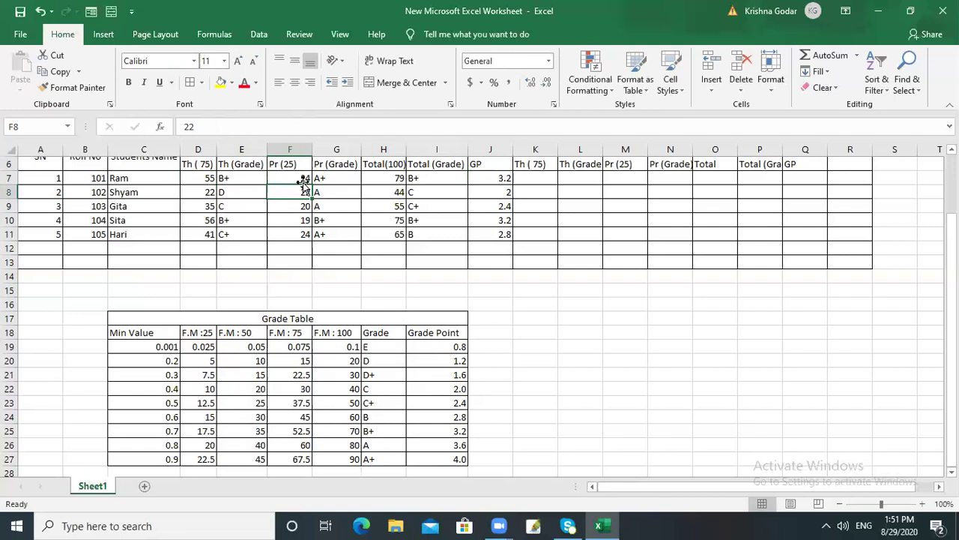
click(209, 179)
text(65)
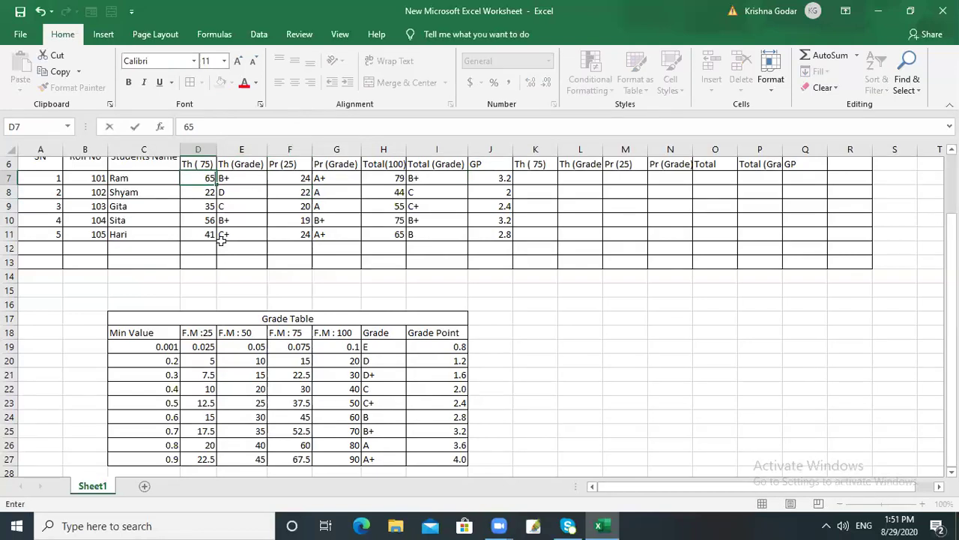
click(250, 222)
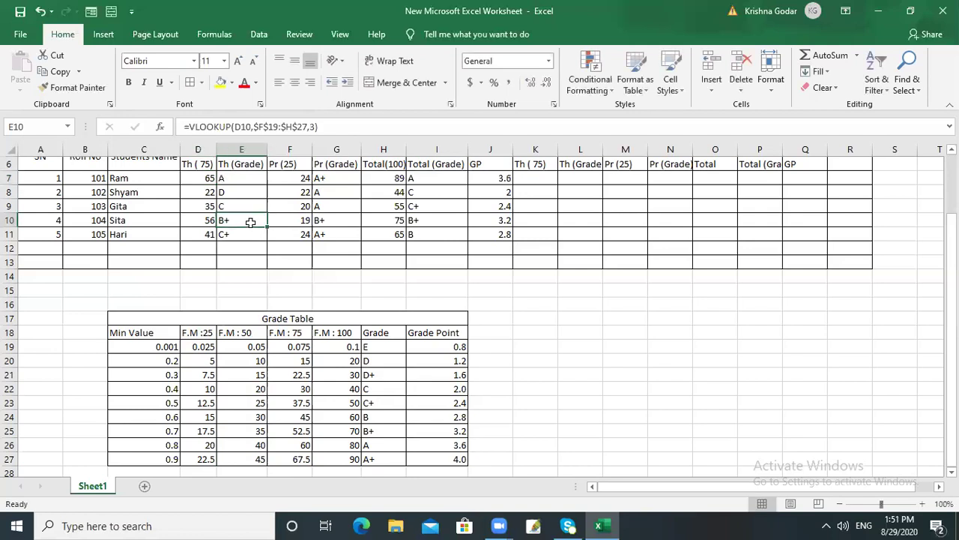
- Review the English marks and grades in the student sheet together with the full-mark columns of the Grade Table
click(204, 193)
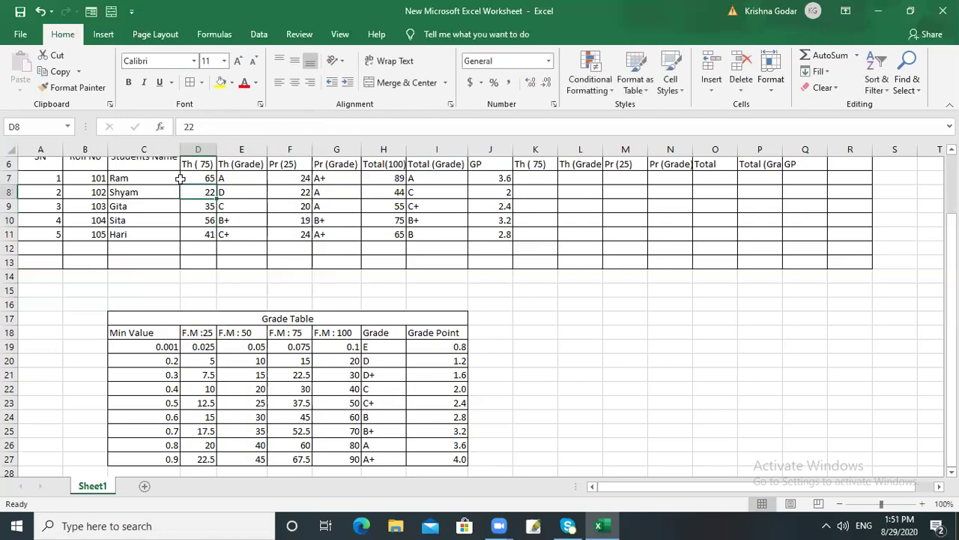
click(194, 178)
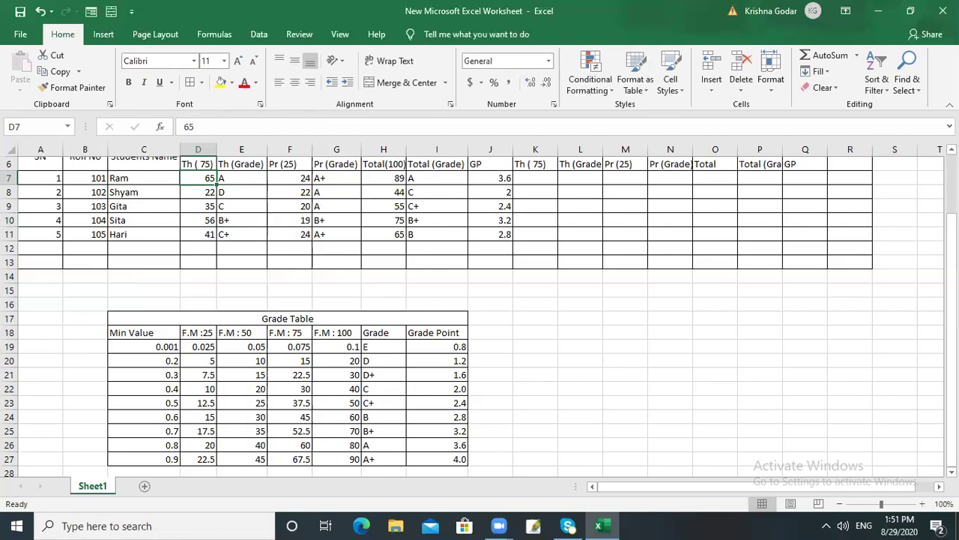
scroll(480, 315, up, 2)
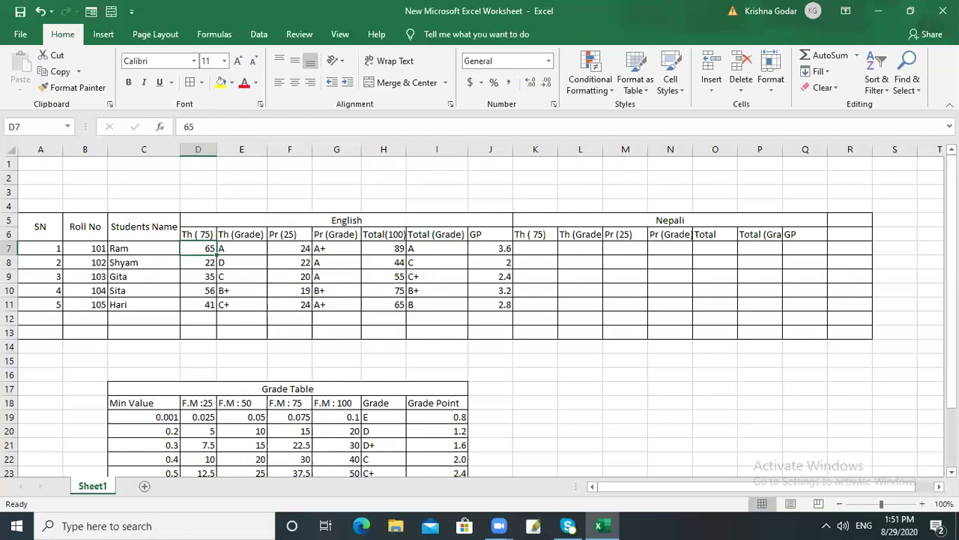
scroll(480, 315, down, 7)
drag(952, 343, 952, 260)
scroll(621, 200, up, 4)
click(197, 406)
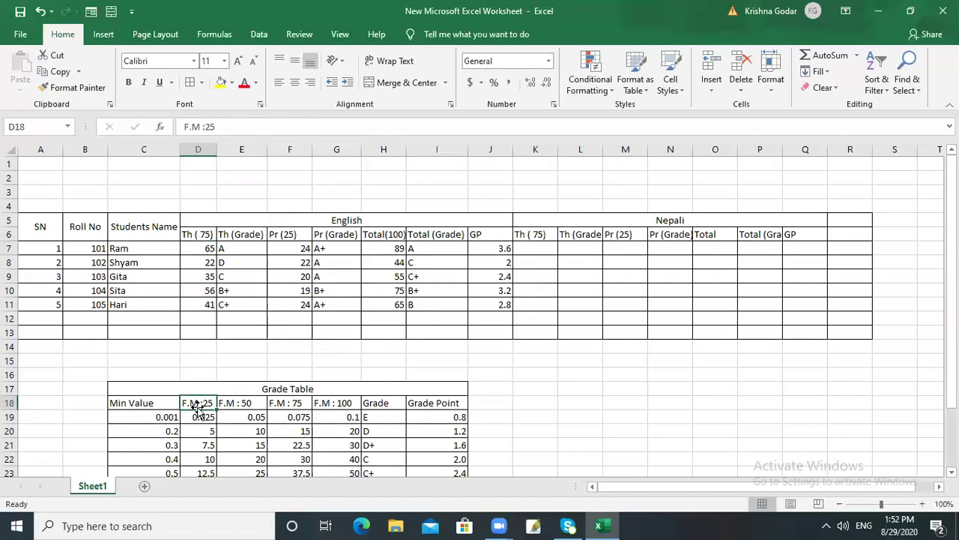